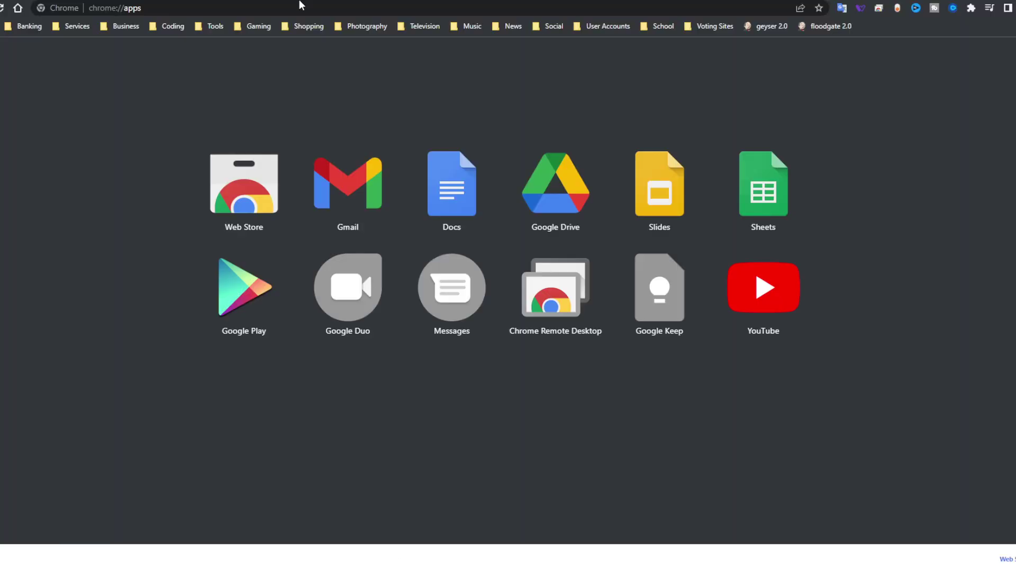
Step: Go to masters.lasereverything.net and open the Downloads topic from the community's list of topics
{"action": "left_click", "coordinate": [292, 7]}
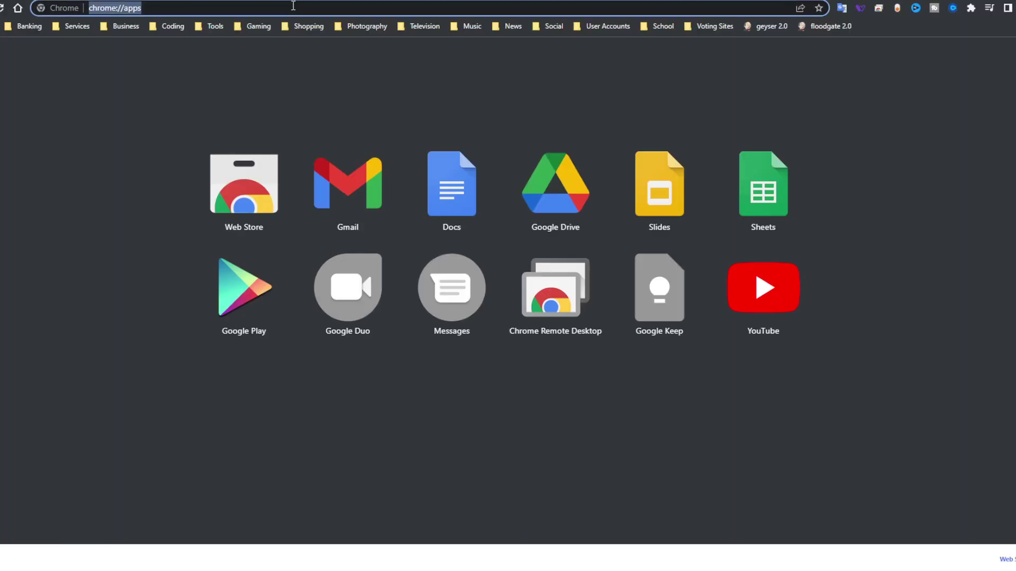
{"action": "type", "text": "masters.lasereverything.net"}
{"action": "key", "text": "Return"}
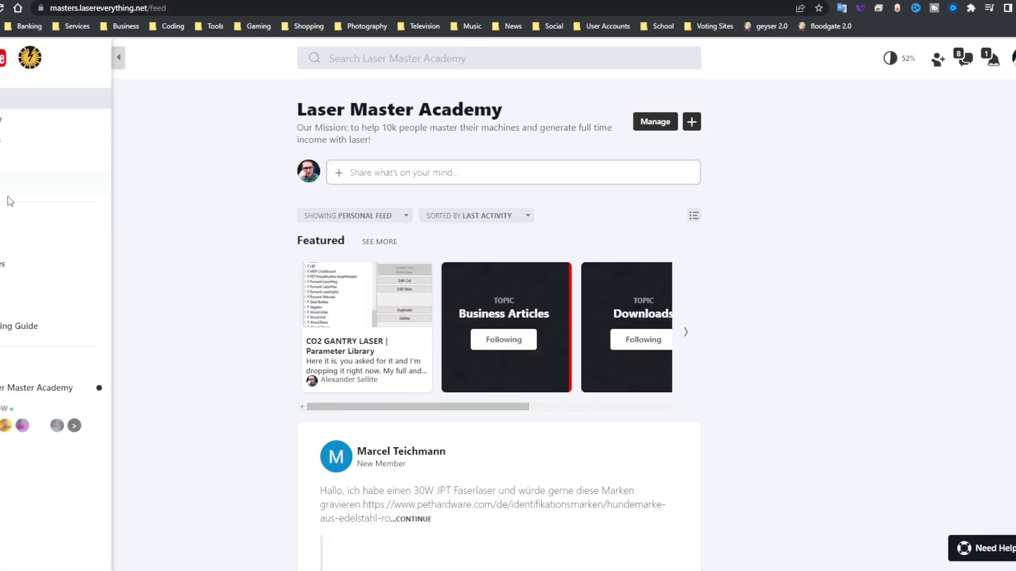
{"action": "left_click", "coordinate": [77, 222]}
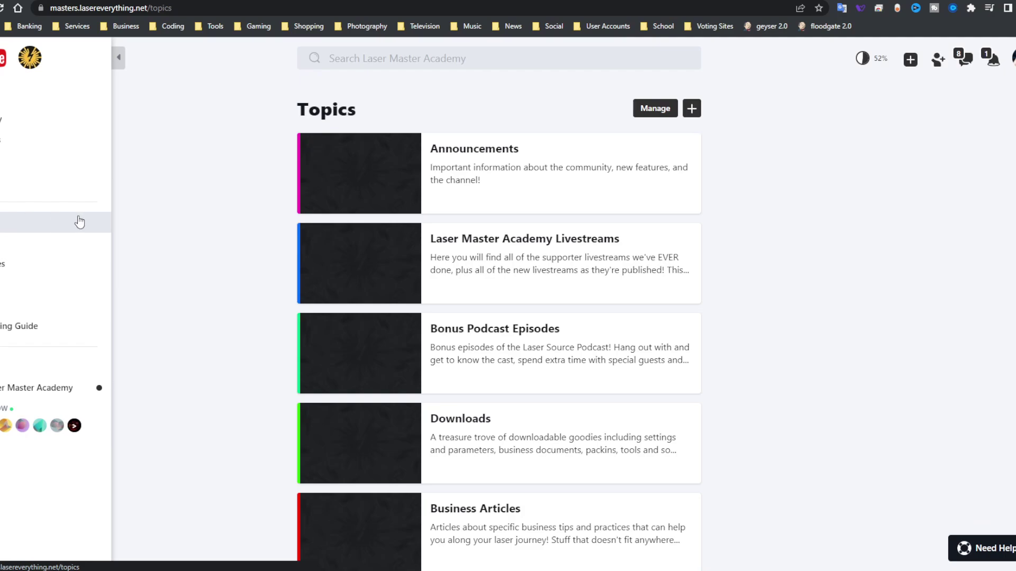
{"action": "left_click", "coordinate": [462, 426]}
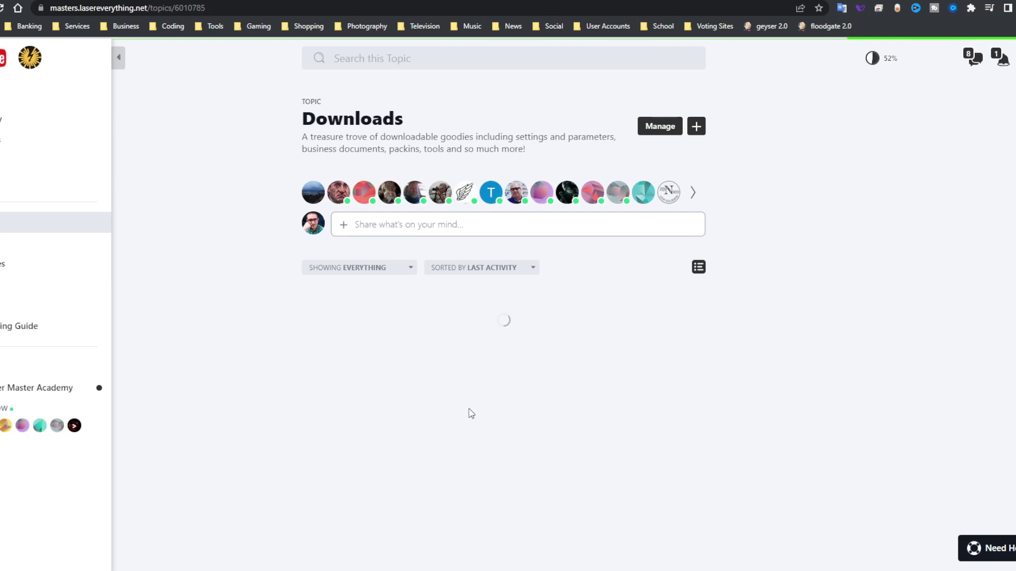
{"action": "scroll", "coordinate": [470, 412], "scroll_direction": "down", "scroll_amount": 1}
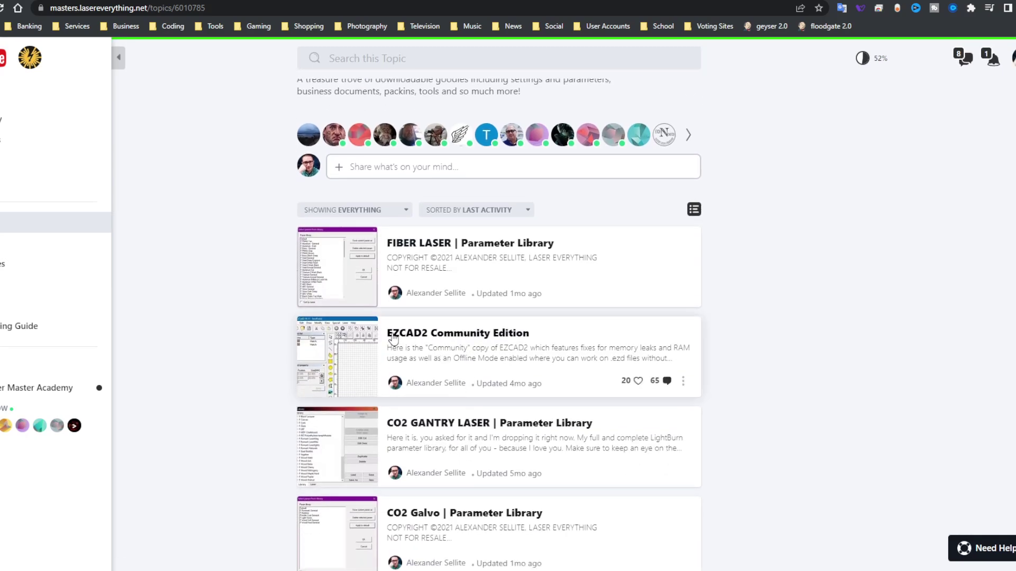
Step: Open the EZCAD2 Community Edition and FIBER LASER | Parameter Library posts in separate new tabs
{"action": "right_click", "coordinate": [421, 333]}
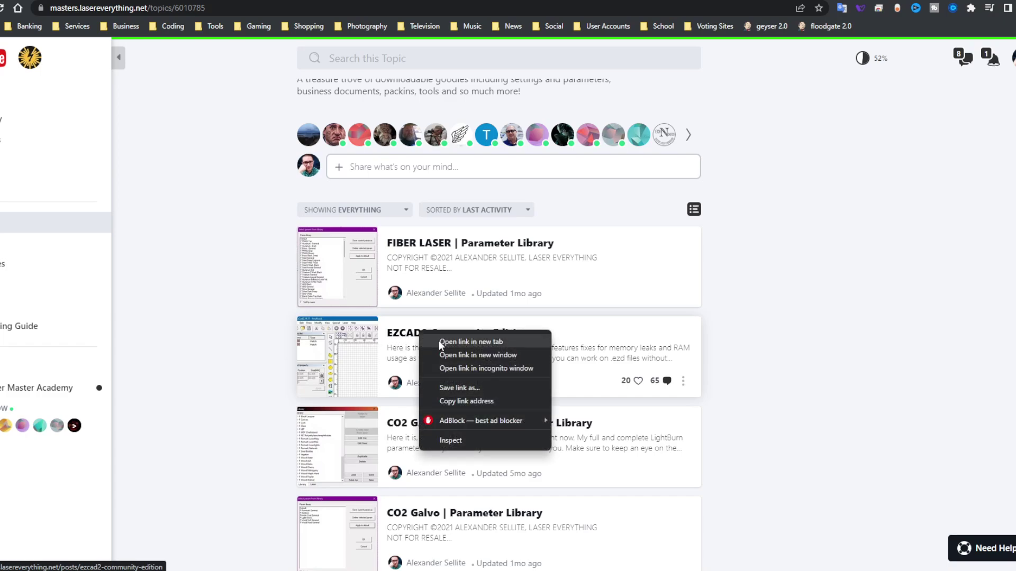
{"action": "left_click", "coordinate": [443, 343]}
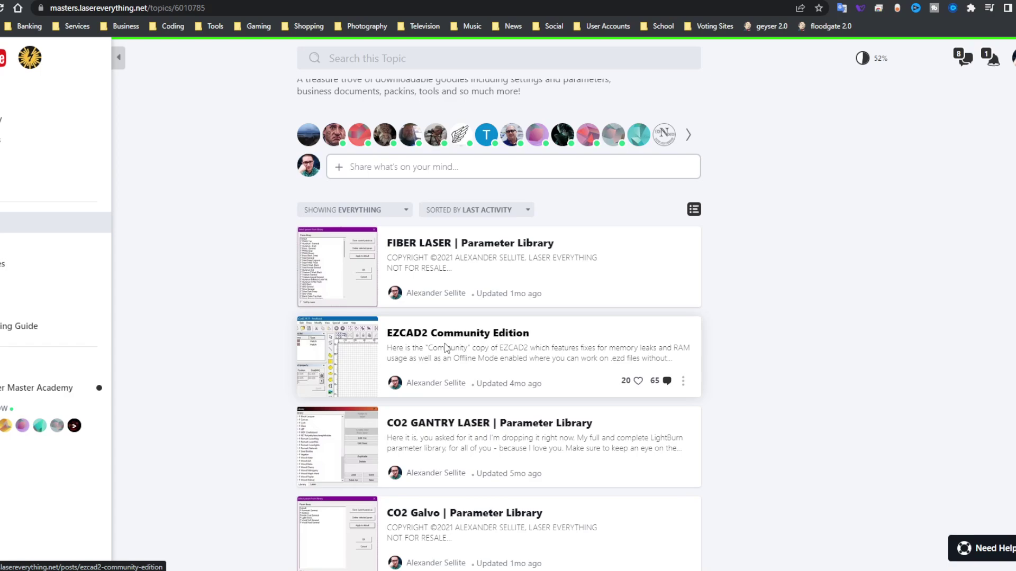
{"action": "right_click", "coordinate": [421, 246]}
{"action": "left_click", "coordinate": [444, 255]}
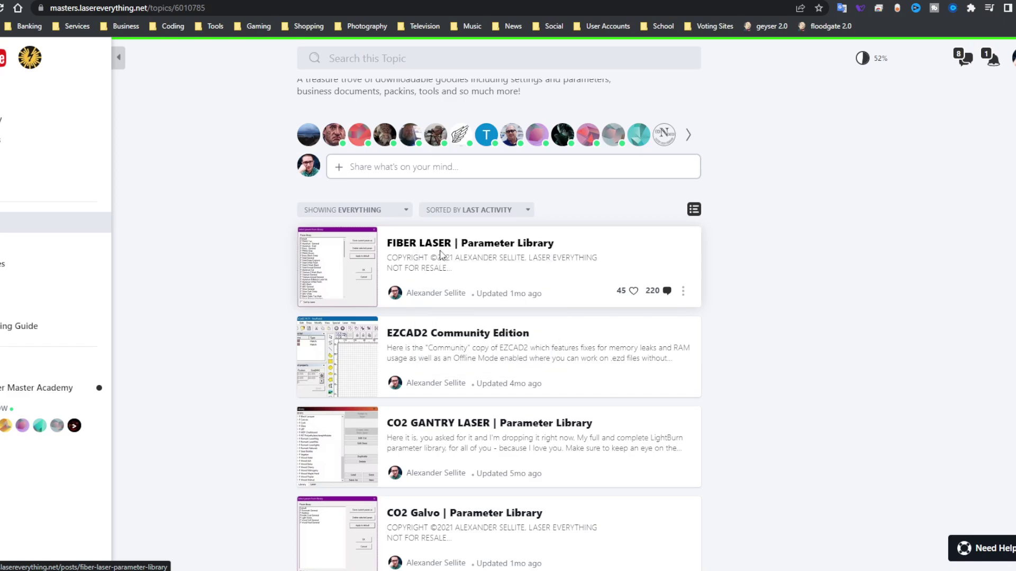
Step: Download EZCAD 2.14.11 Community.zip from the EZCAD2 Community Edition post
{"action": "left_click", "coordinate": [191, 1]}
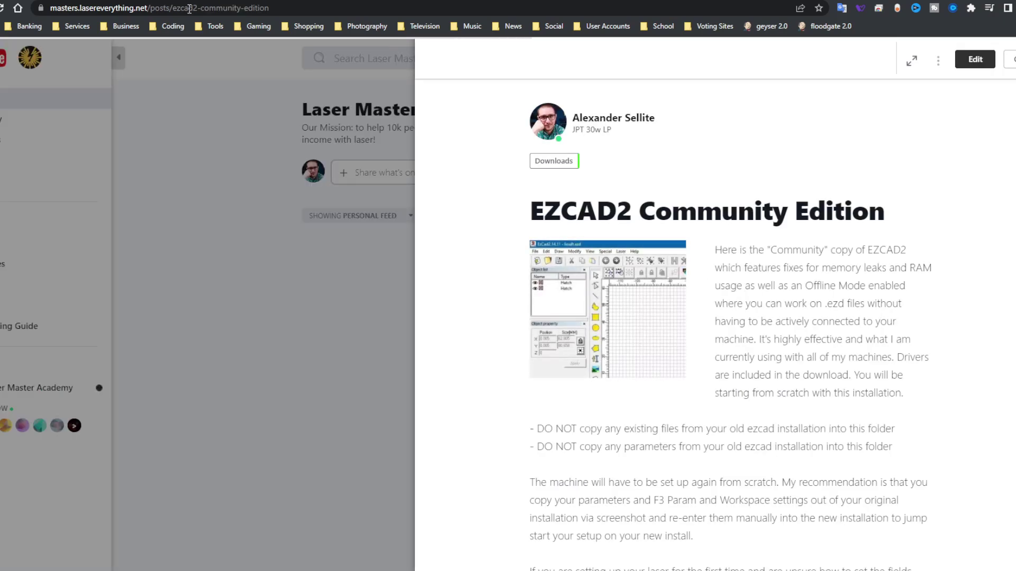
{"action": "scroll", "coordinate": [741, 220], "scroll_direction": "down", "scroll_amount": 3}
{"action": "scroll", "coordinate": [741, 222], "scroll_direction": "down", "scroll_amount": 5}
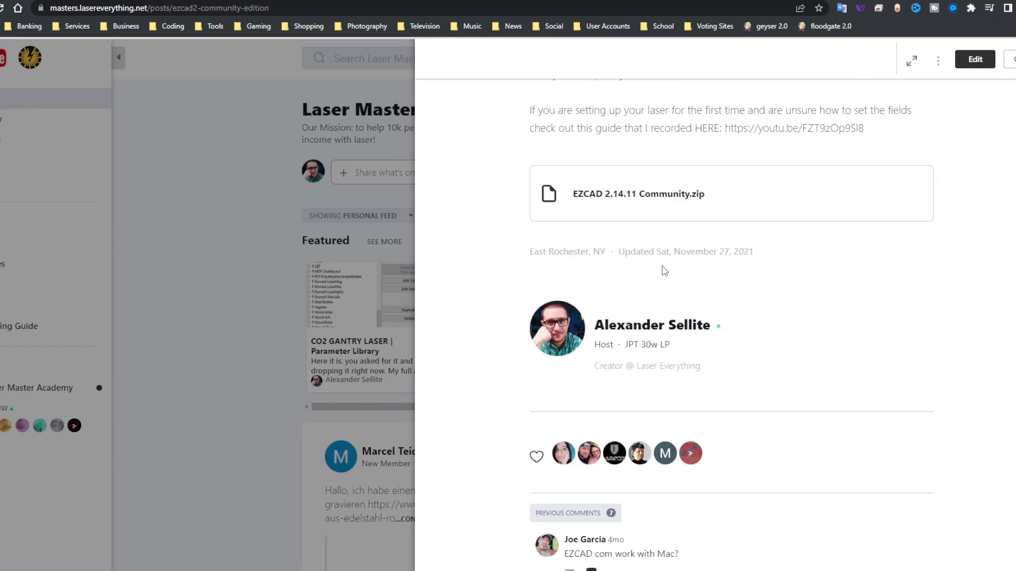
{"action": "left_click", "coordinate": [637, 199]}
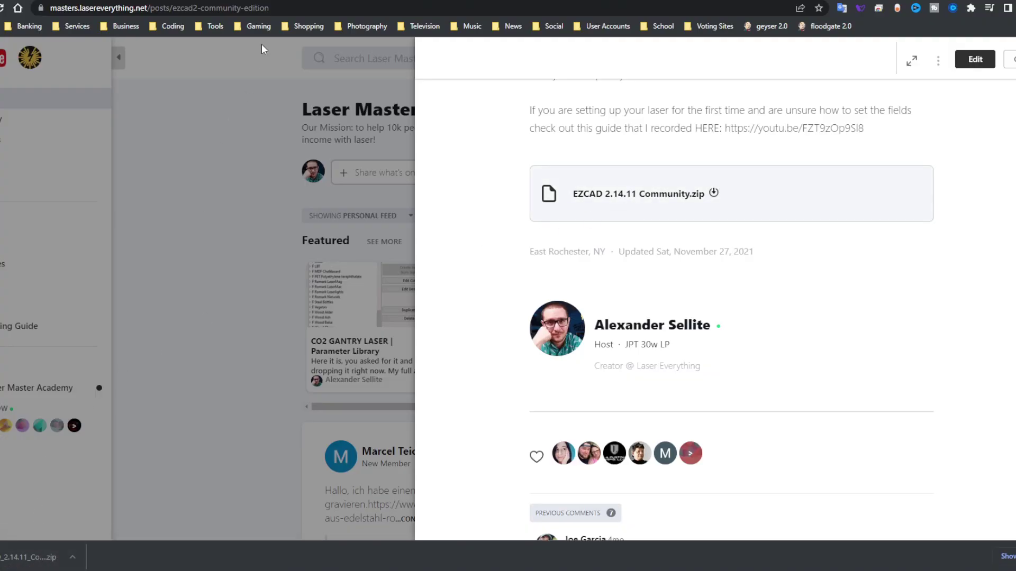
Step: Download FiberLaserParameters20211209.zip from the FIBER LASER | Parameter Library post
{"action": "left_click", "coordinate": [277, 0]}
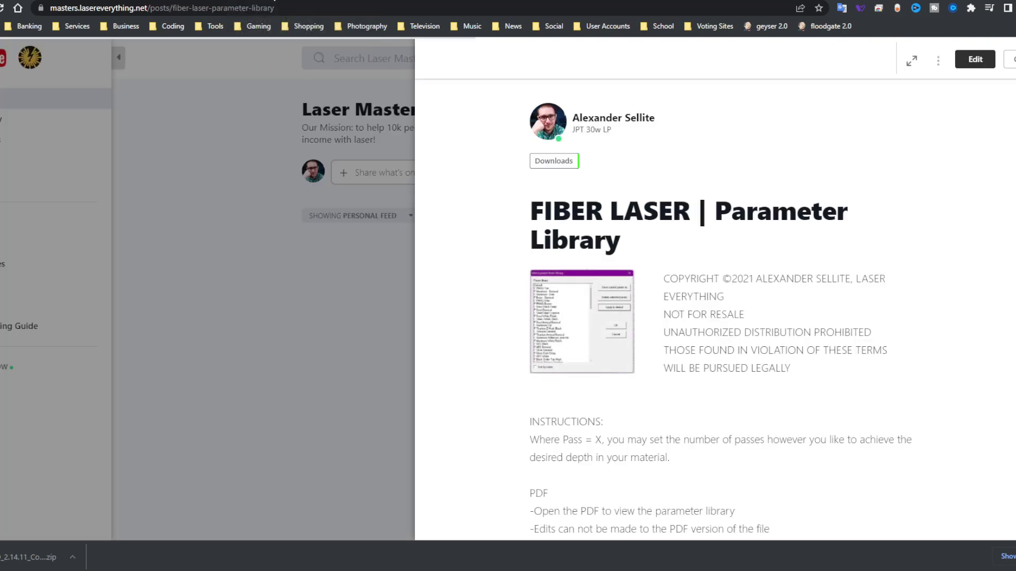
{"action": "left_click", "coordinate": [550, 161]}
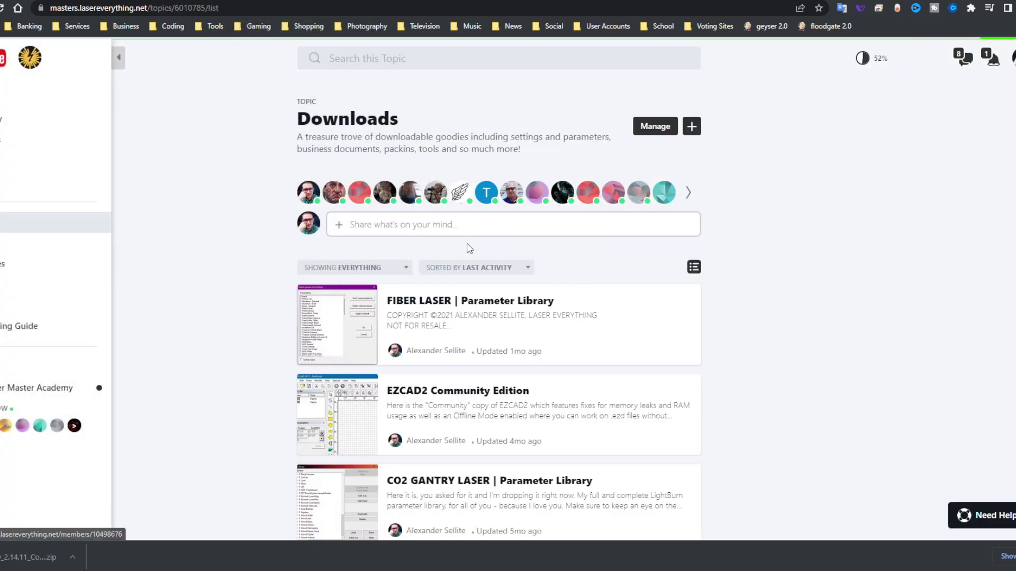
{"action": "left_click", "coordinate": [437, 309]}
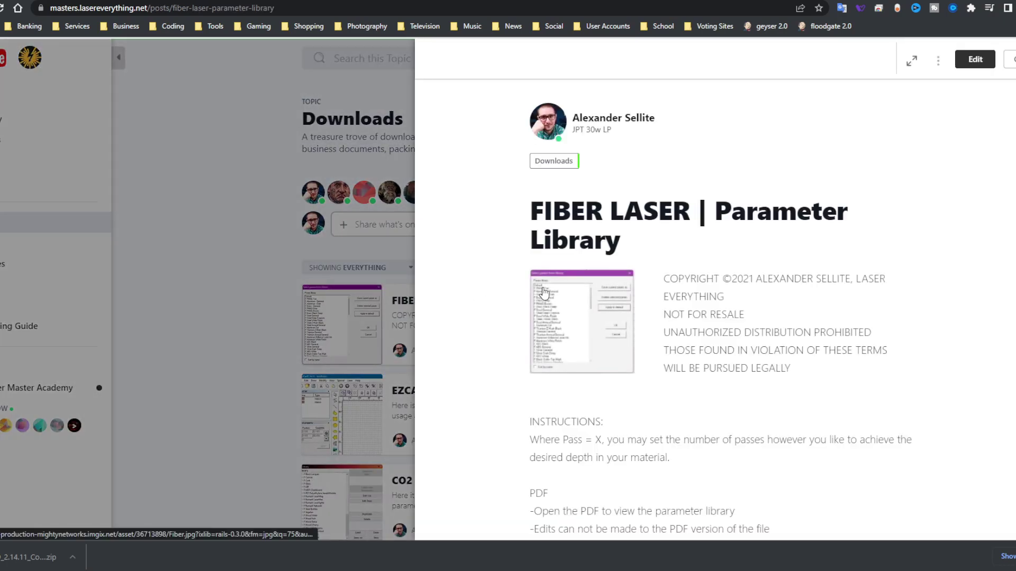
{"action": "scroll", "coordinate": [708, 294], "scroll_direction": "down", "scroll_amount": 3}
{"action": "scroll", "coordinate": [708, 294], "scroll_direction": "down", "scroll_amount": 10}
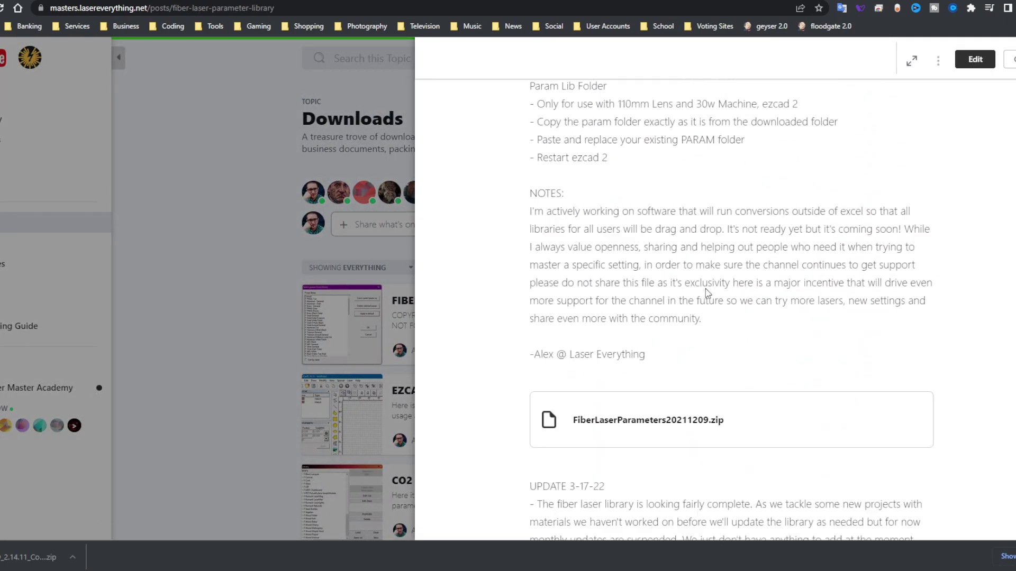
{"action": "scroll", "coordinate": [668, 234], "scroll_direction": "up", "scroll_amount": 7}
{"action": "scroll", "coordinate": [668, 235], "scroll_direction": "up", "scroll_amount": 2}
{"action": "scroll", "coordinate": [667, 235], "scroll_direction": "down", "scroll_amount": 10}
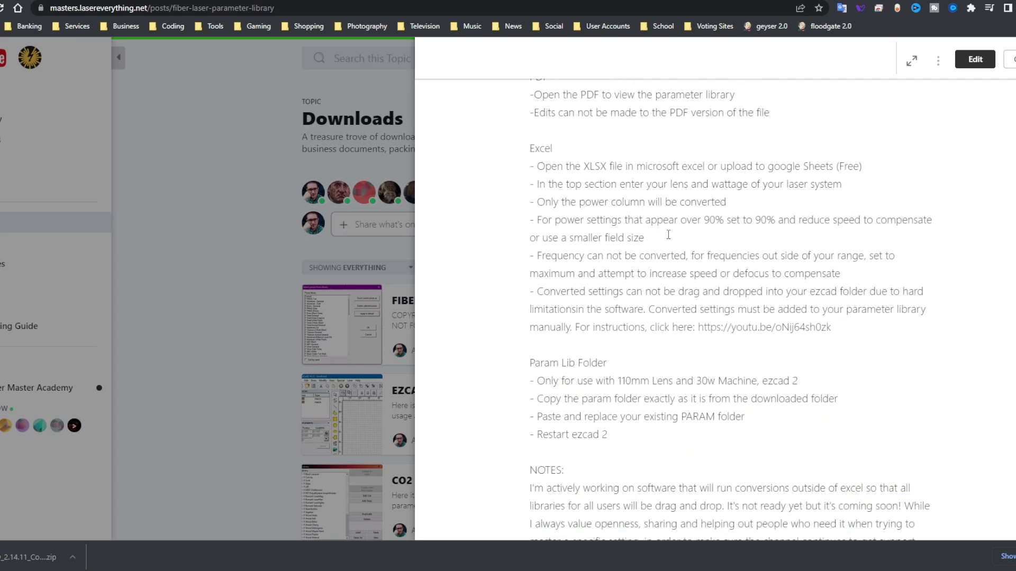
{"action": "left_click", "coordinate": [649, 254]}
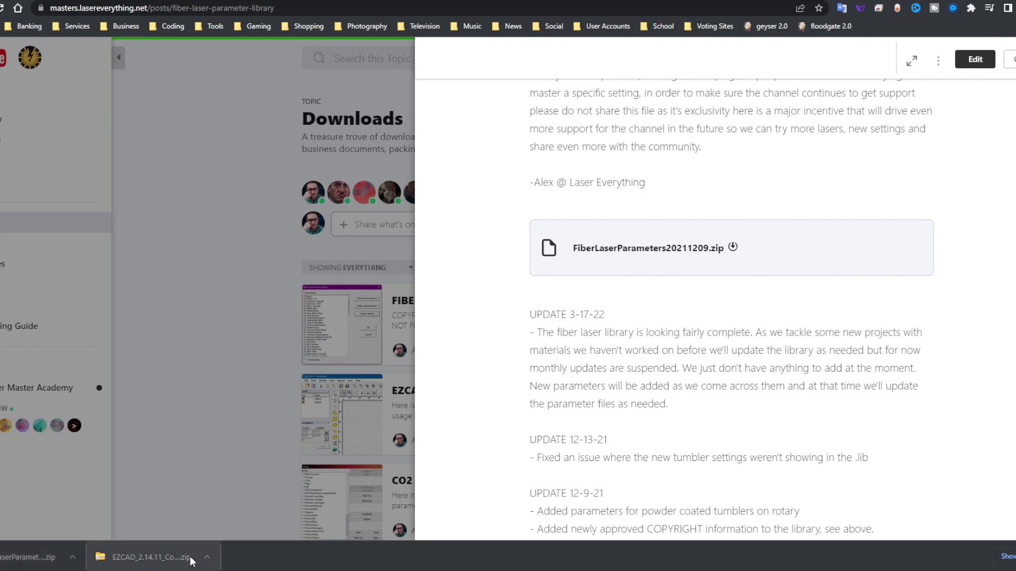
Step: Move the FiberLaserParameters20211209 and EZCAD_2.14.11_Community zip files from the Downloads folder to the Desktop
{"action": "left_click", "coordinate": [206, 558]}
{"action": "left_click", "coordinate": [221, 518]}
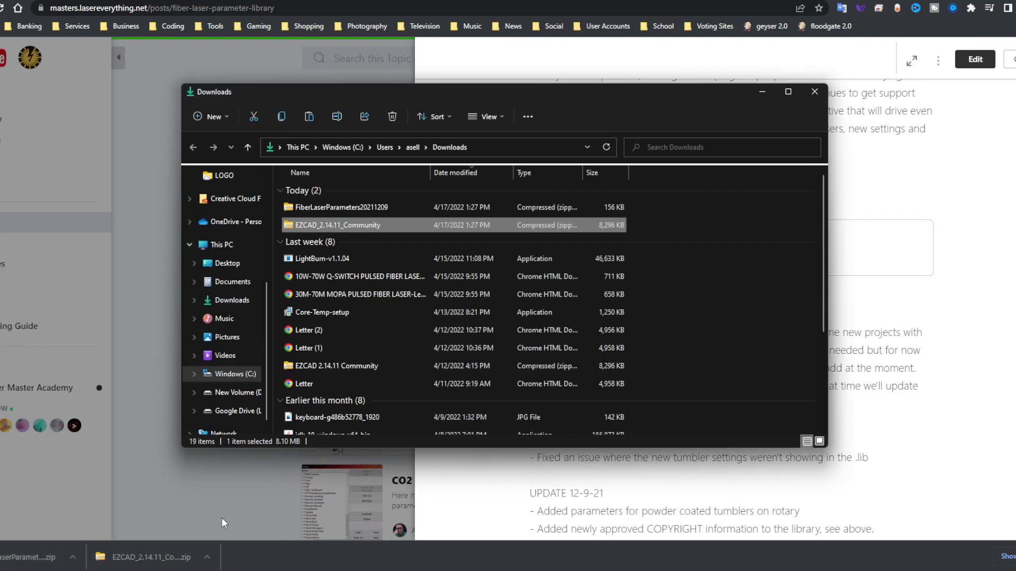
{"action": "left_click", "coordinate": [327, 209], "text": "ctrl"}
{"action": "right_click", "coordinate": [328, 208]}
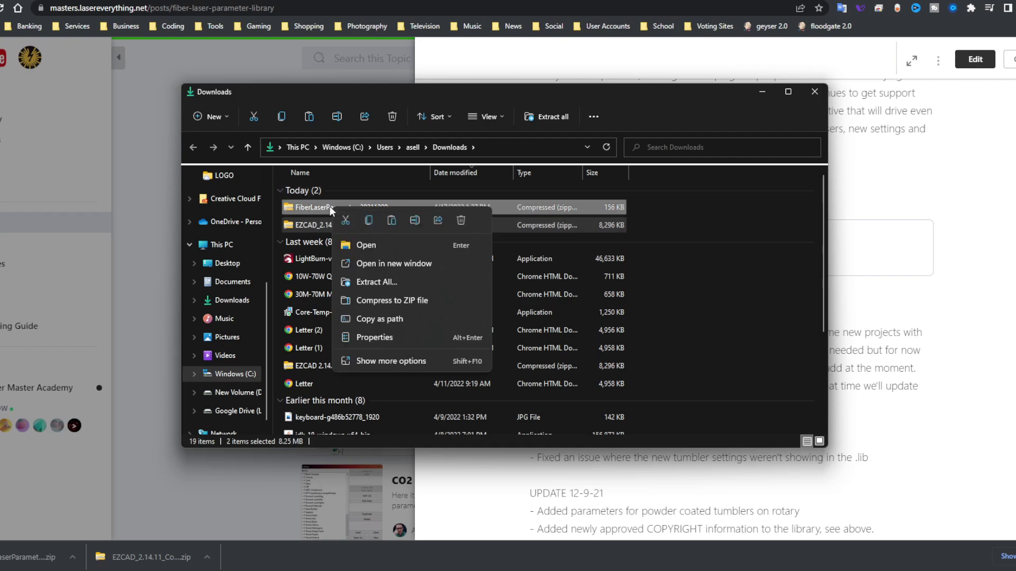
{"action": "left_click", "coordinate": [345, 223]}
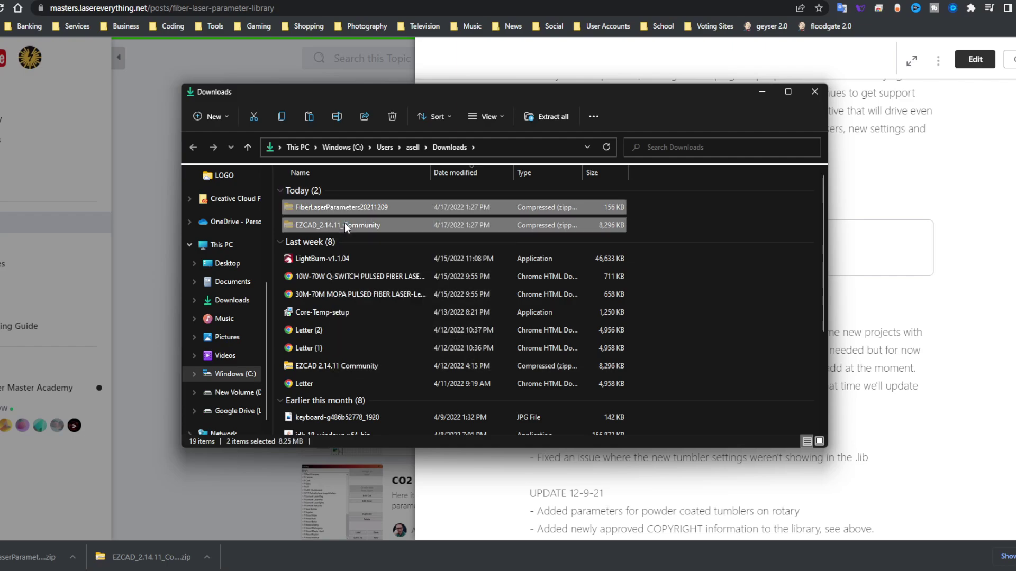
{"action": "left_click", "coordinate": [229, 267]}
{"action": "right_click", "coordinate": [421, 363]}
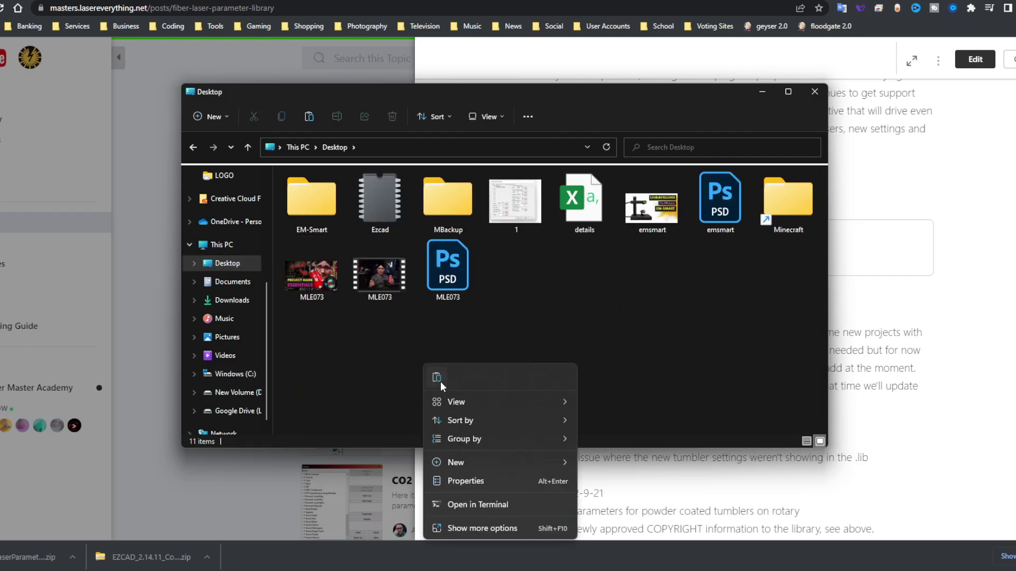
{"action": "left_click", "coordinate": [437, 378]}
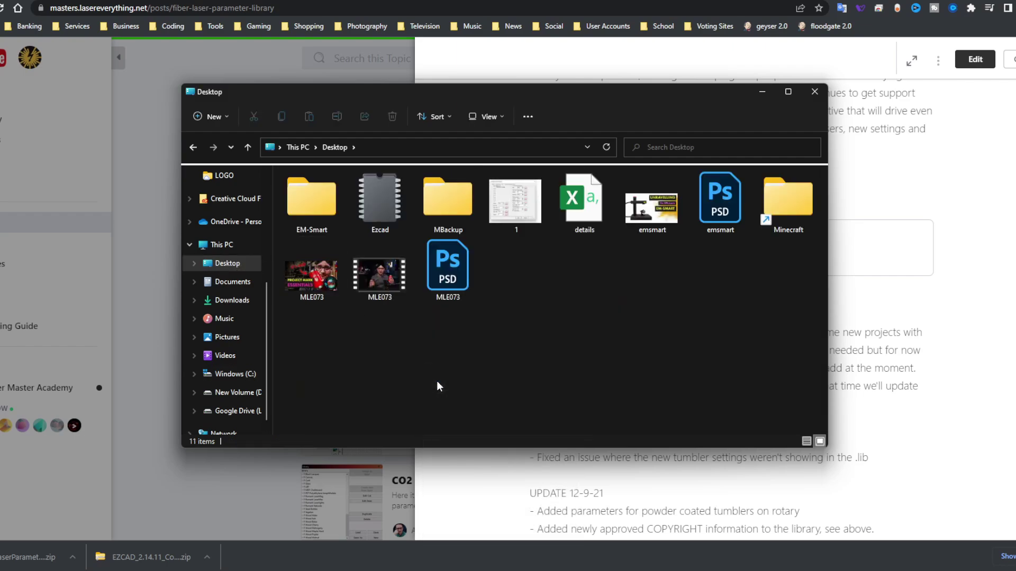
{"action": "left_click", "coordinate": [814, 92]}
{"action": "left_click", "coordinate": [257, 0]}
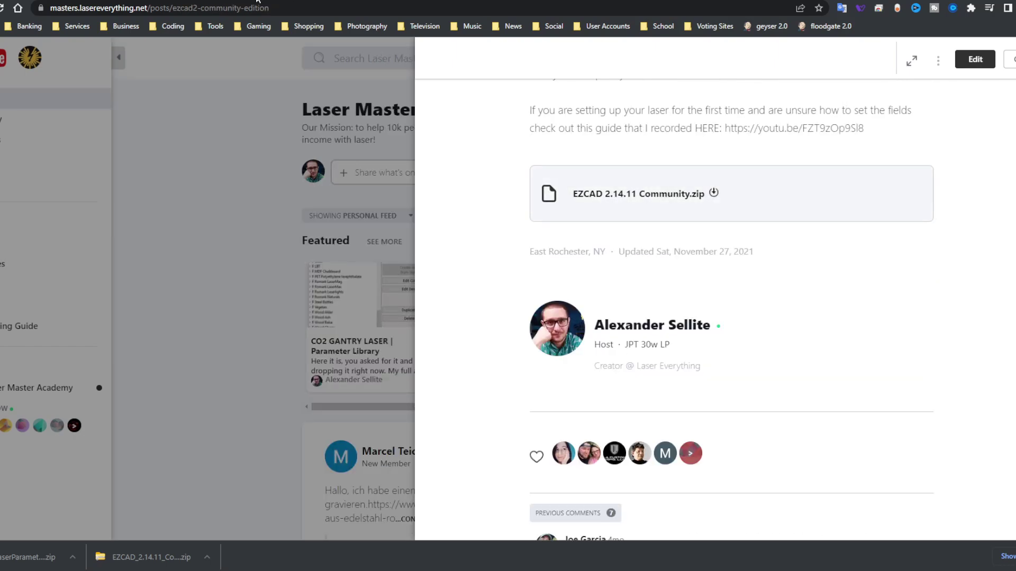
{"action": "left_click", "coordinate": [146, 0]}
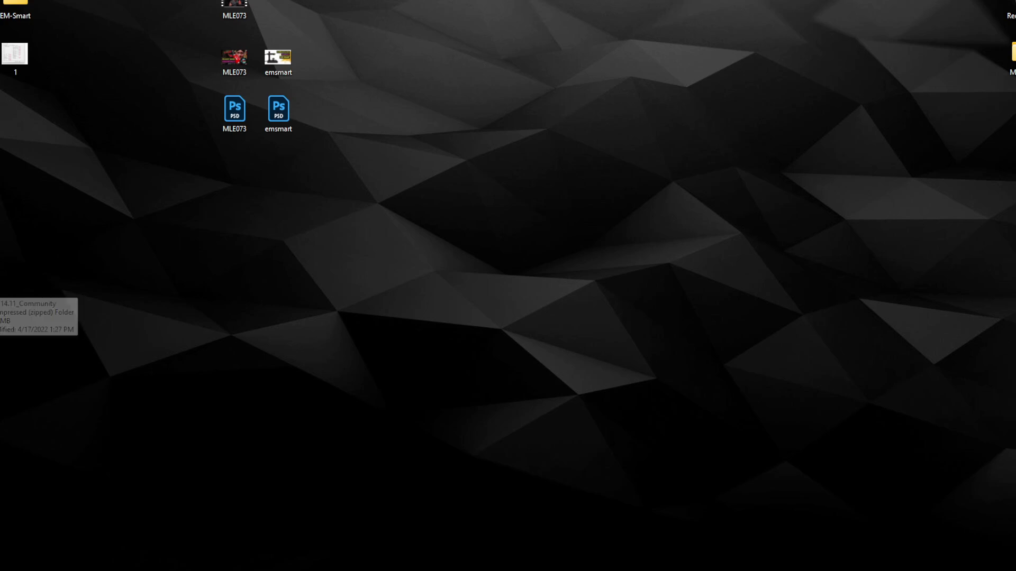
Step: Extract the EZCAD_2.14.11_Community zip into its own folder on the desktop and close the extracted folder's window
{"action": "right_click", "coordinate": [1, 279]}
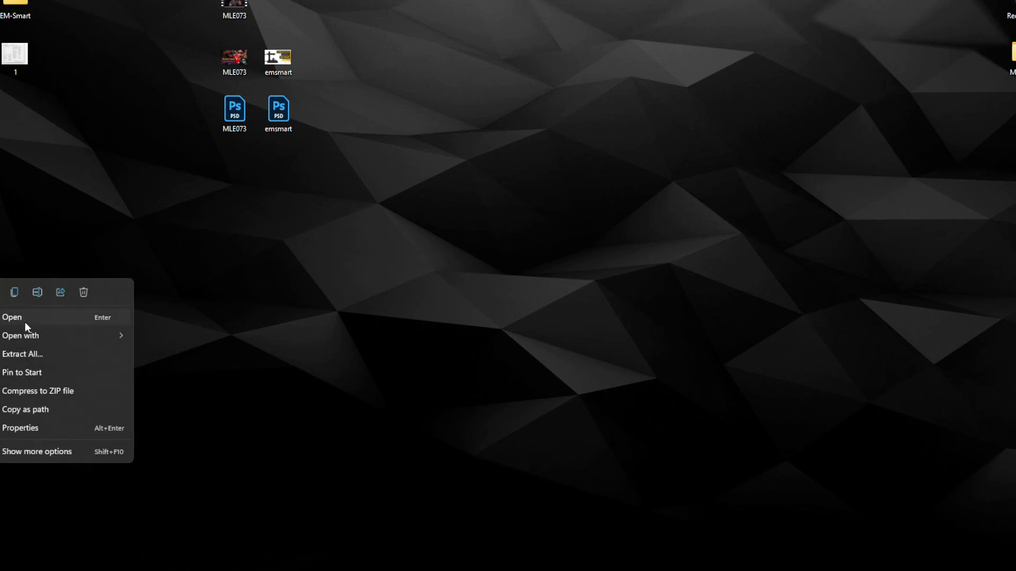
{"action": "left_click", "coordinate": [33, 352]}
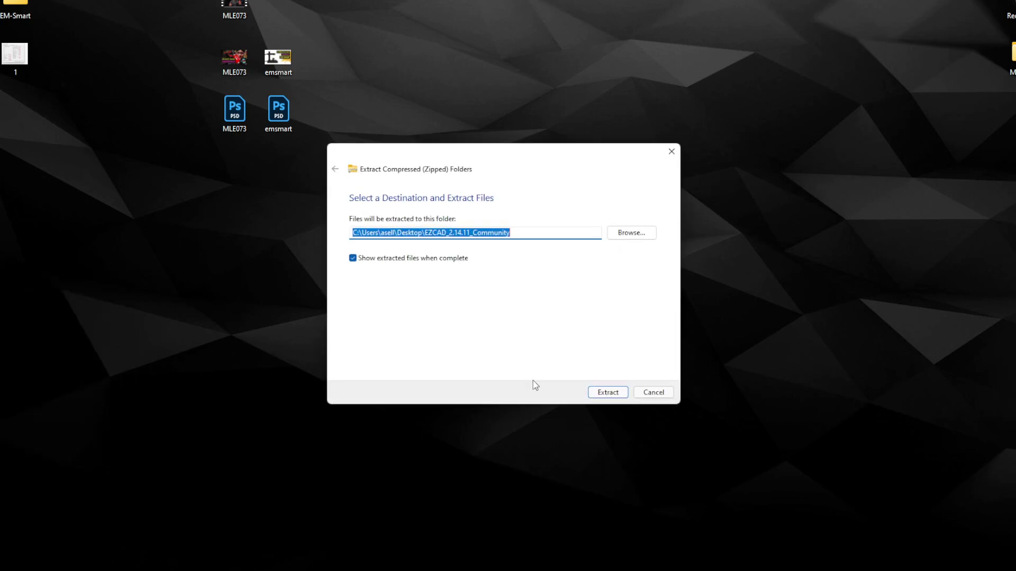
{"action": "left_click", "coordinate": [596, 390]}
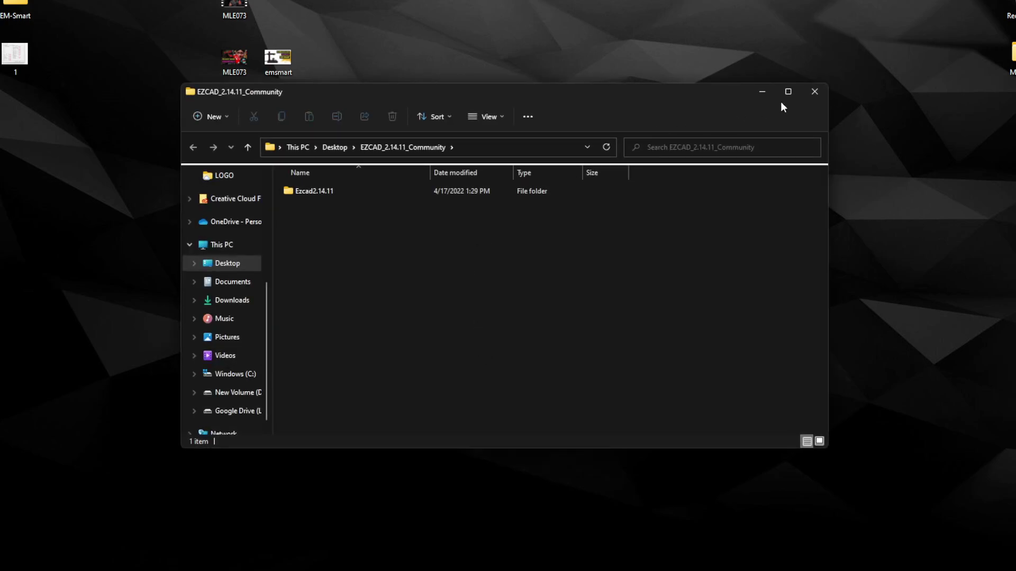
{"action": "left_click", "coordinate": [806, 94]}
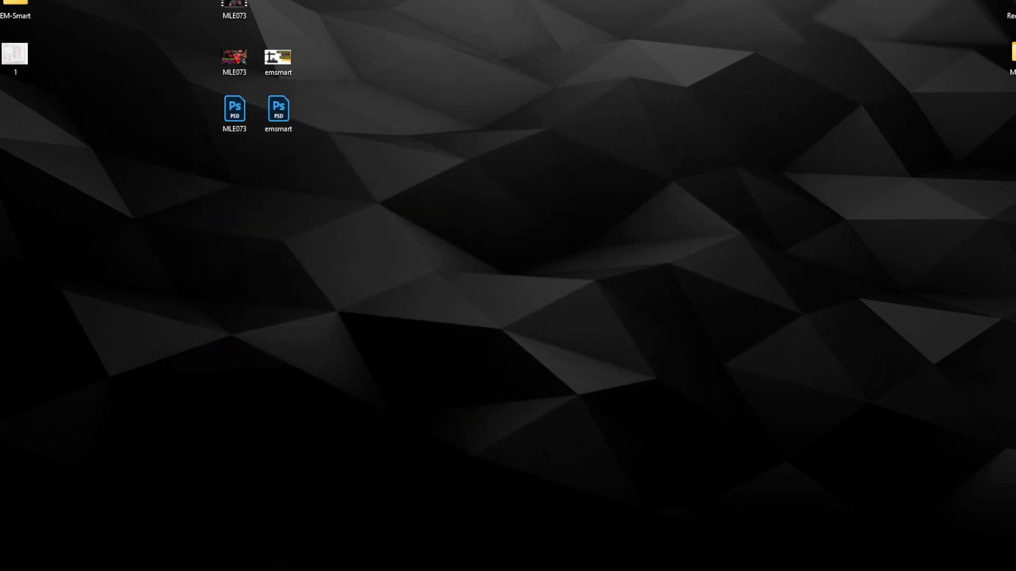
Step: Extract the FiberLaserParameters20211209 zip into its own folder on the desktop and close the extracted folder's window
{"action": "right_click", "coordinate": [0, 224]}
{"action": "left_click", "coordinate": [11, 399]}
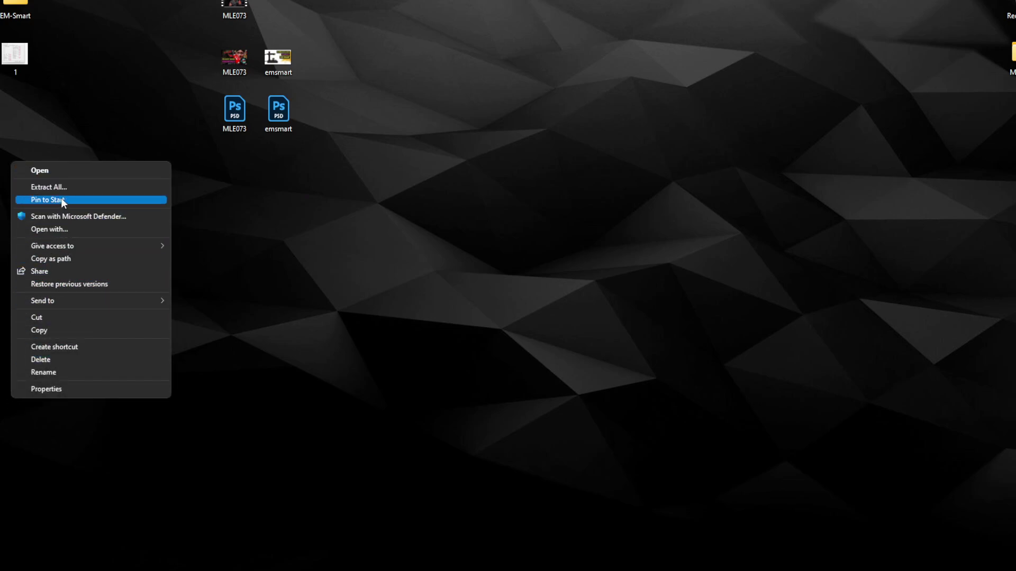
{"action": "left_click", "coordinate": [74, 187]}
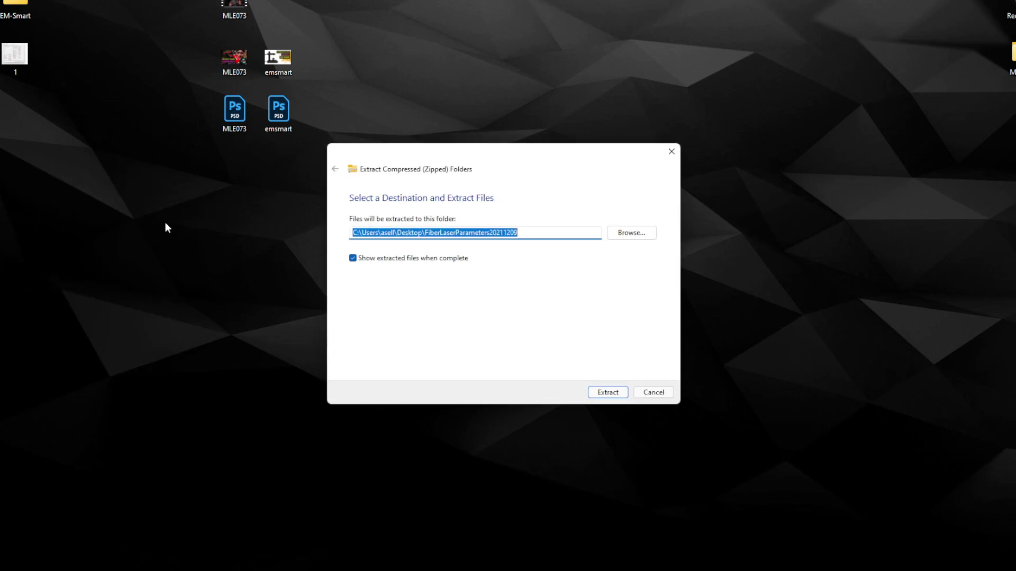
{"action": "left_click", "coordinate": [605, 392]}
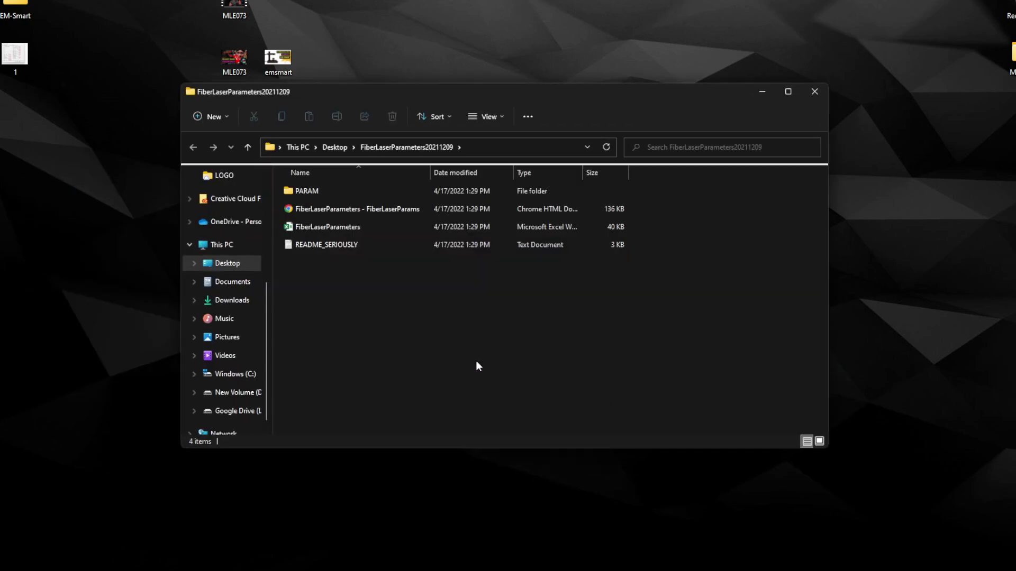
{"action": "left_click", "coordinate": [812, 92]}
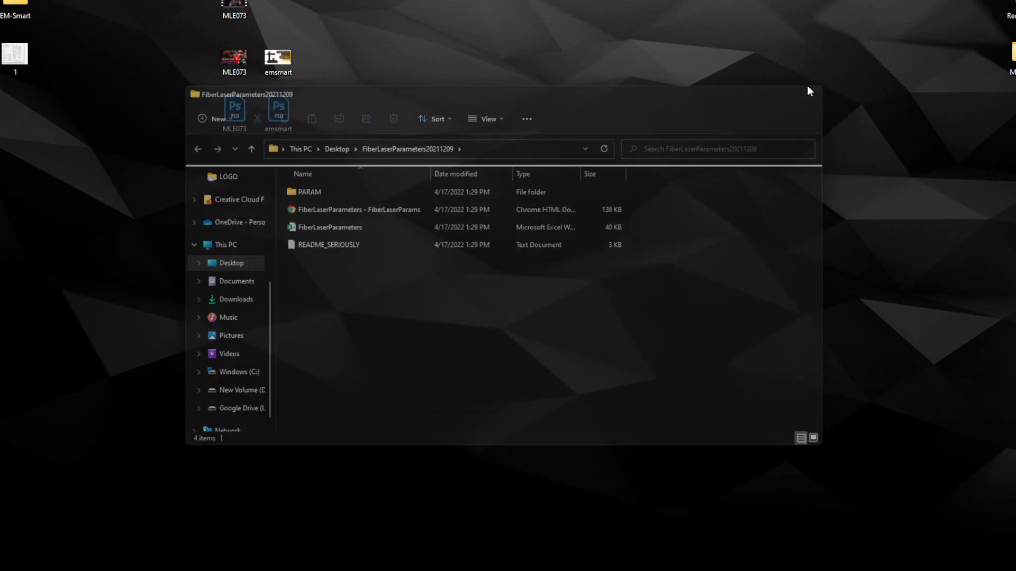
Step: Open the Ezcad2.14.11 folder inside the extracted EZCAD_2.14.11_Community folder and locate the EzCad2 application
{"action": "left_click_drag", "start_coordinate": [23, 284], "coordinate": [0, 231]}
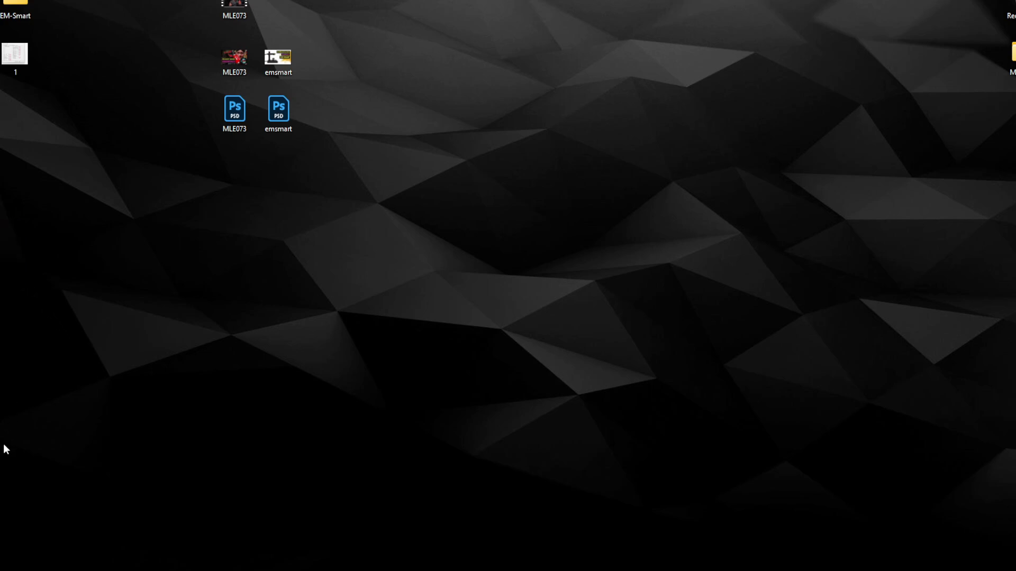
{"action": "left_click_drag", "start_coordinate": [4, 445], "coordinate": [0, 318]}
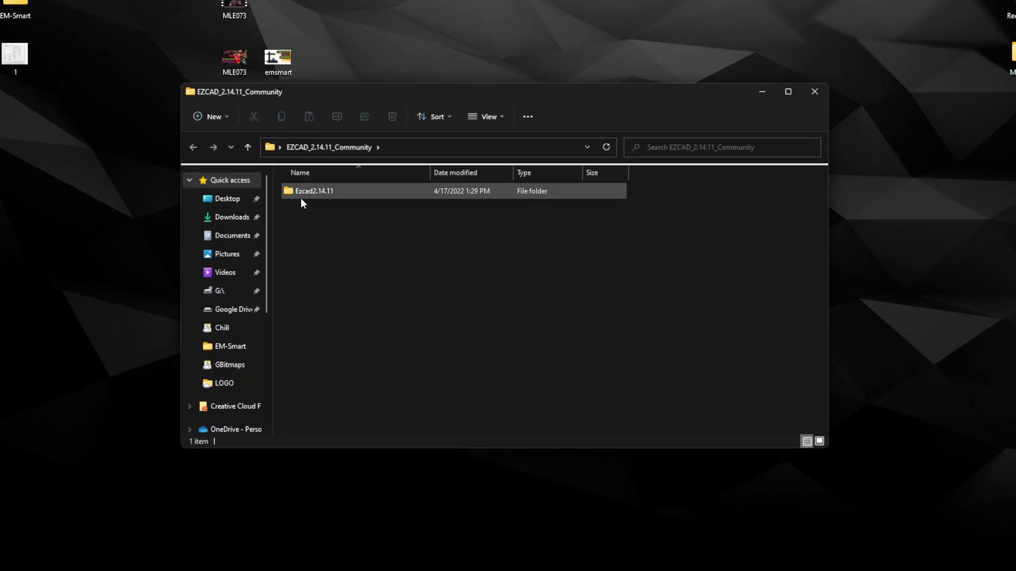
{"action": "left_click", "coordinate": [302, 198]}
{"action": "double_click", "coordinate": [302, 198]}
{"action": "scroll", "coordinate": [382, 290], "scroll_direction": "down", "scroll_amount": 2}
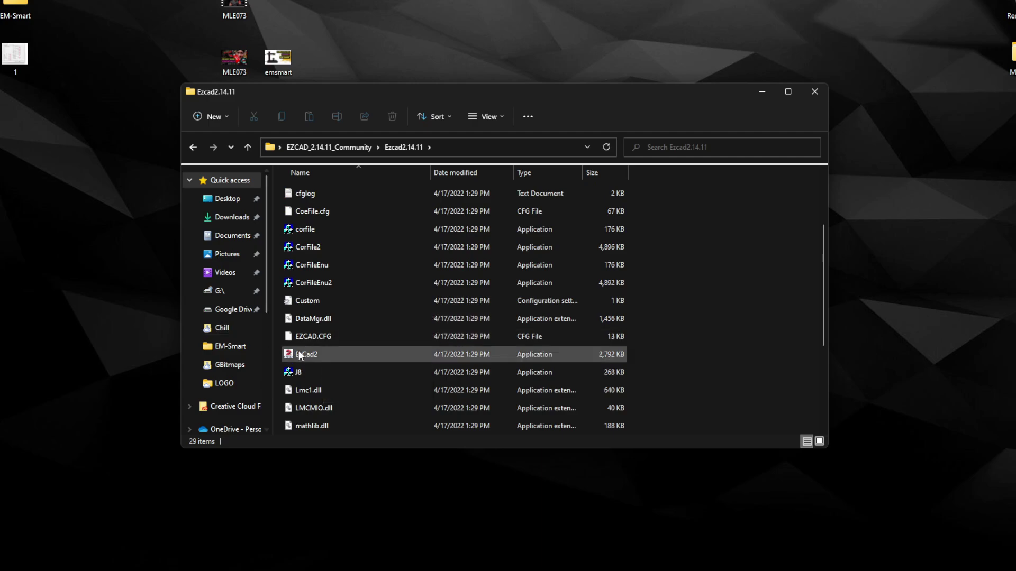
Step: Open README_SERIOUSLY from the FiberLaserParameters20211209 folder in Notepad, read the Excel and PARAM folder instructions, and close it
{"action": "scroll", "coordinate": [305, 355], "scroll_direction": "up", "scroll_amount": 2}
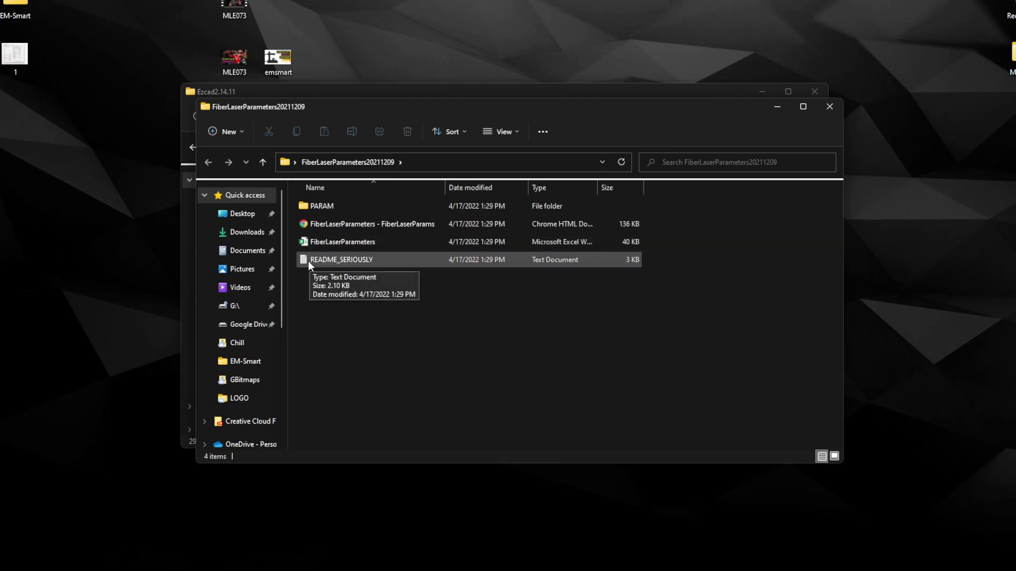
{"action": "double_click", "coordinate": [363, 259]}
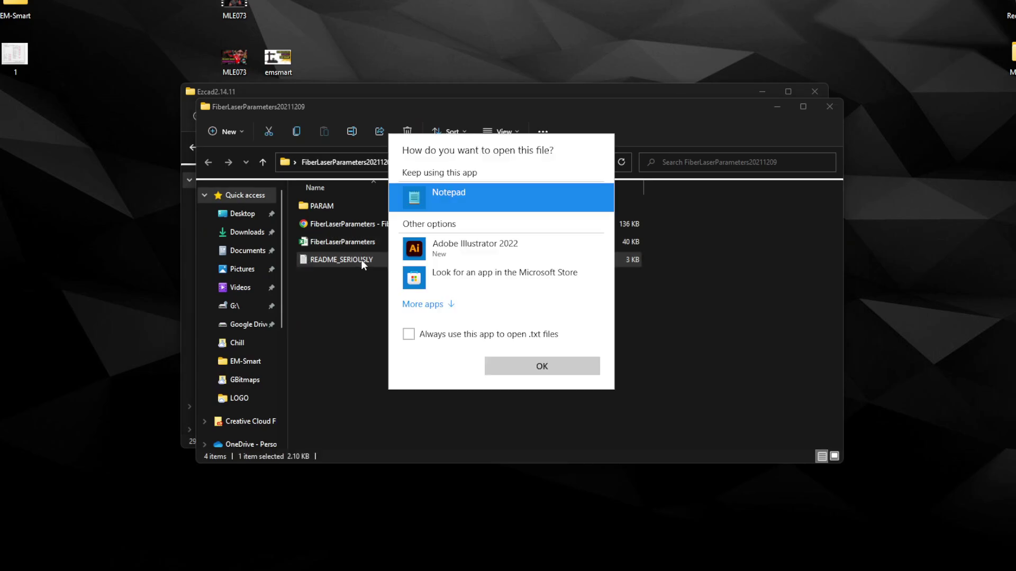
{"action": "left_click", "coordinate": [517, 370]}
{"action": "scroll", "coordinate": [397, 254], "scroll_direction": "down", "scroll_amount": 5}
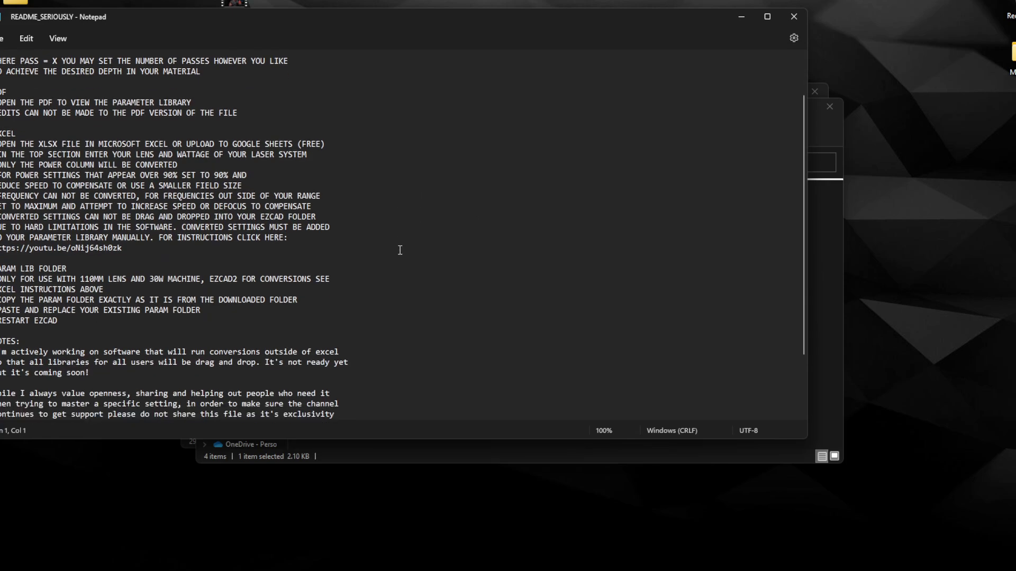
{"action": "scroll", "coordinate": [396, 270], "scroll_direction": "up", "scroll_amount": 3}
{"action": "scroll", "coordinate": [396, 271], "scroll_direction": "up", "scroll_amount": 2}
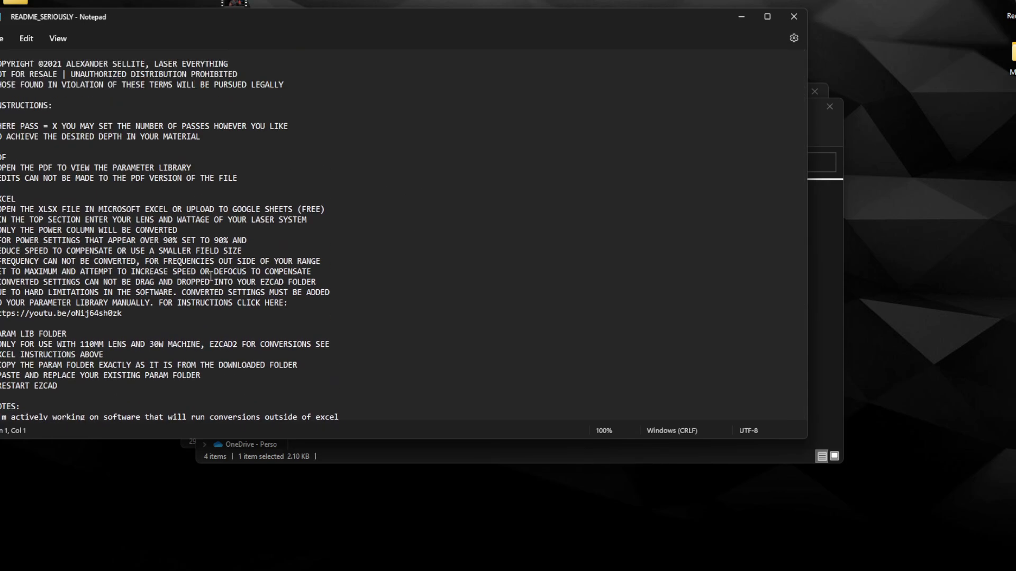
{"action": "left_click_drag", "start_coordinate": [305, 356], "coordinate": [101, 128]}
{"action": "left_click", "coordinate": [201, 262]}
{"action": "scroll", "coordinate": [212, 313], "scroll_direction": "down", "scroll_amount": 5}
{"action": "scroll", "coordinate": [219, 289], "scroll_direction": "up", "scroll_amount": 2}
{"action": "scroll", "coordinate": [219, 290], "scroll_direction": "up", "scroll_amount": 3}
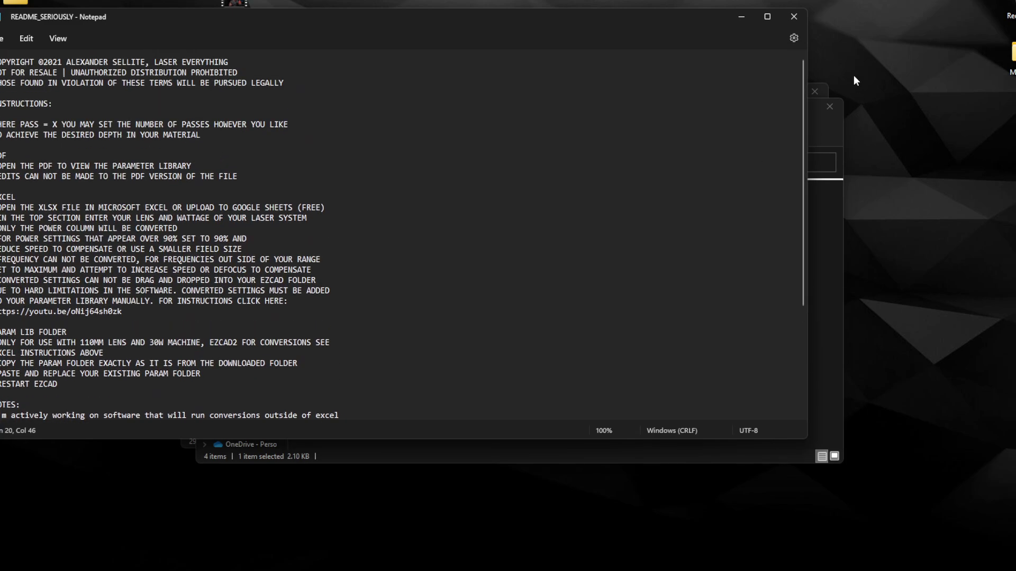
{"action": "left_click", "coordinate": [794, 17]}
{"action": "left_click", "coordinate": [372, 303]}
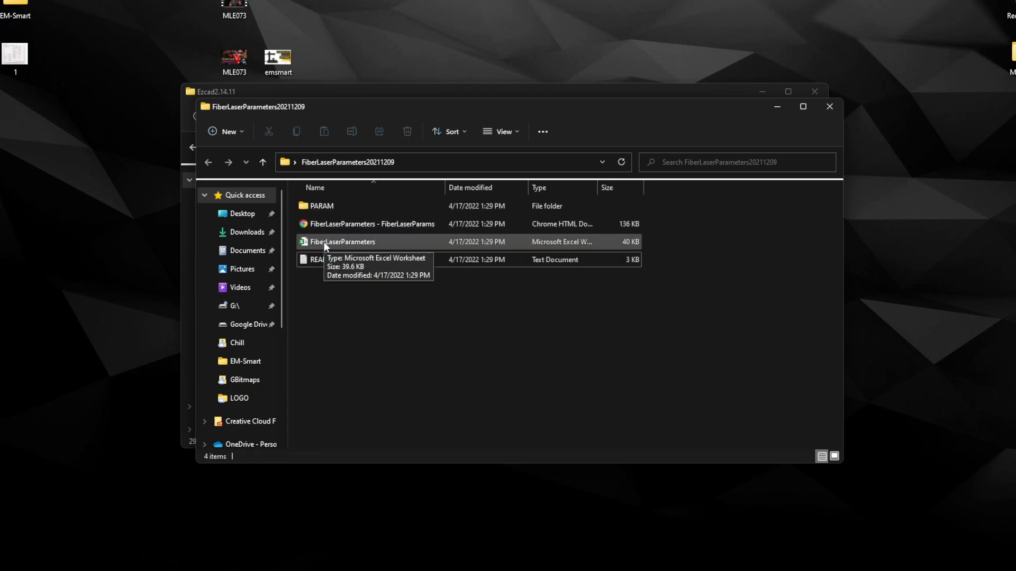
Step: Open the FiberLaserParameters - FiberLaserParams PDF, look through both pages of the laser settings table, and close it
{"action": "double_click", "coordinate": [326, 224]}
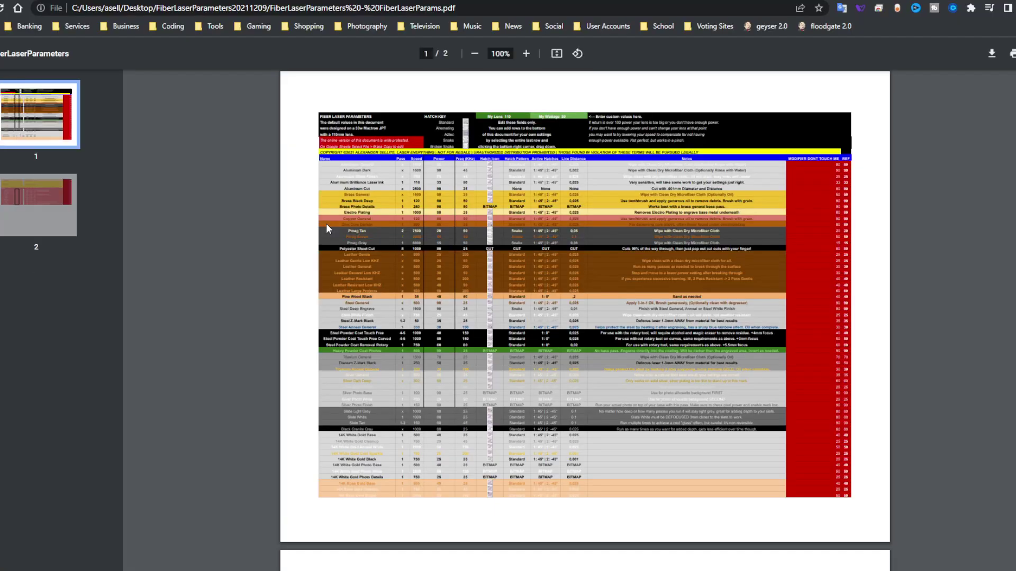
{"action": "scroll", "coordinate": [426, 273], "scroll_direction": "down", "scroll_amount": 6}
{"action": "scroll", "coordinate": [426, 272], "scroll_direction": "down", "scroll_amount": 3}
{"action": "scroll", "coordinate": [434, 279], "scroll_direction": "up", "scroll_amount": 9}
{"action": "key", "text": "ctrl+w"}
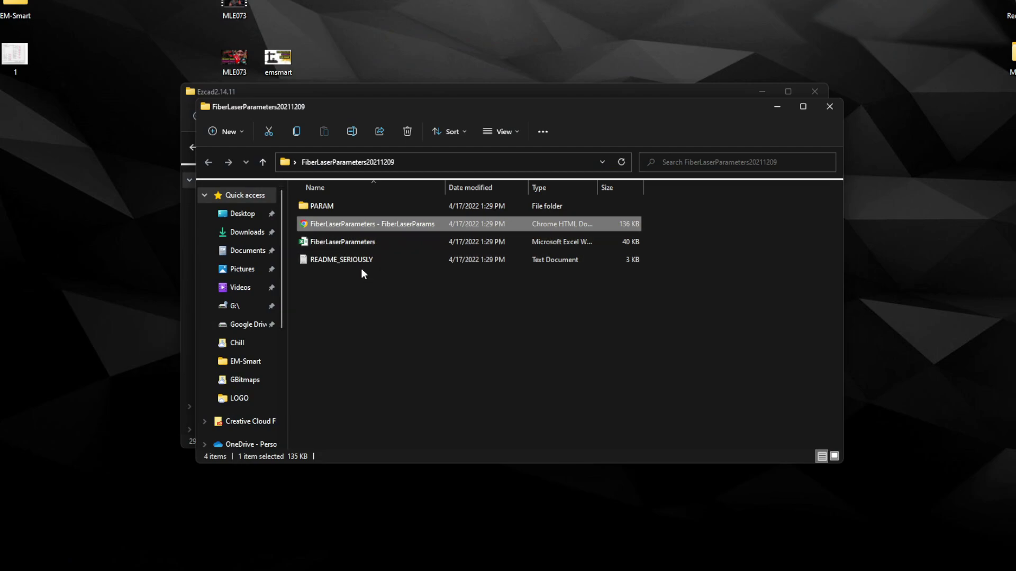
Step: Open the PARAM folder inside FiberLaserParameters20211209 and copy the MarkParam.lib and UserParam files
{"action": "double_click", "coordinate": [322, 208]}
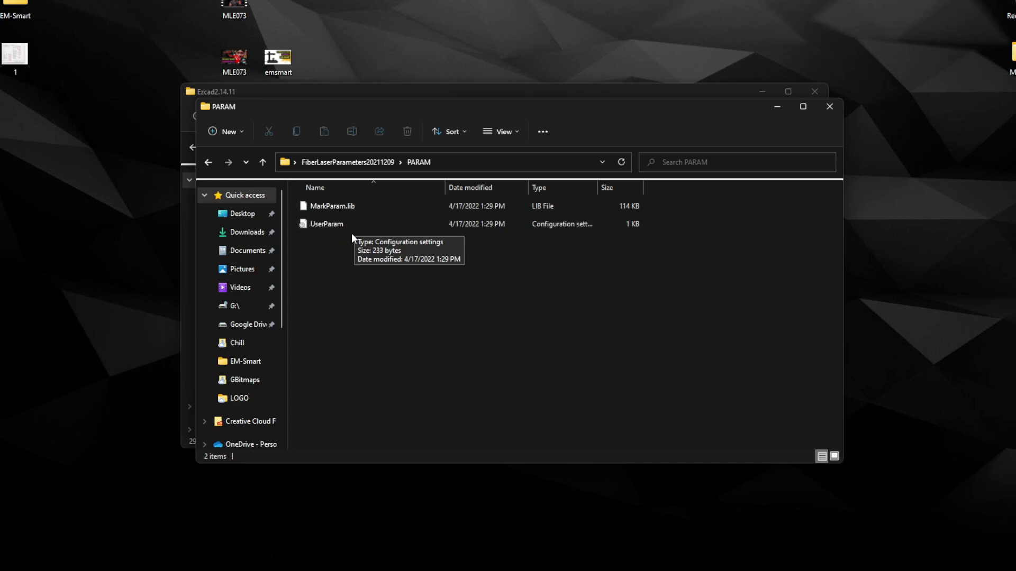
{"action": "left_click_drag", "start_coordinate": [343, 273], "coordinate": [306, 207]}
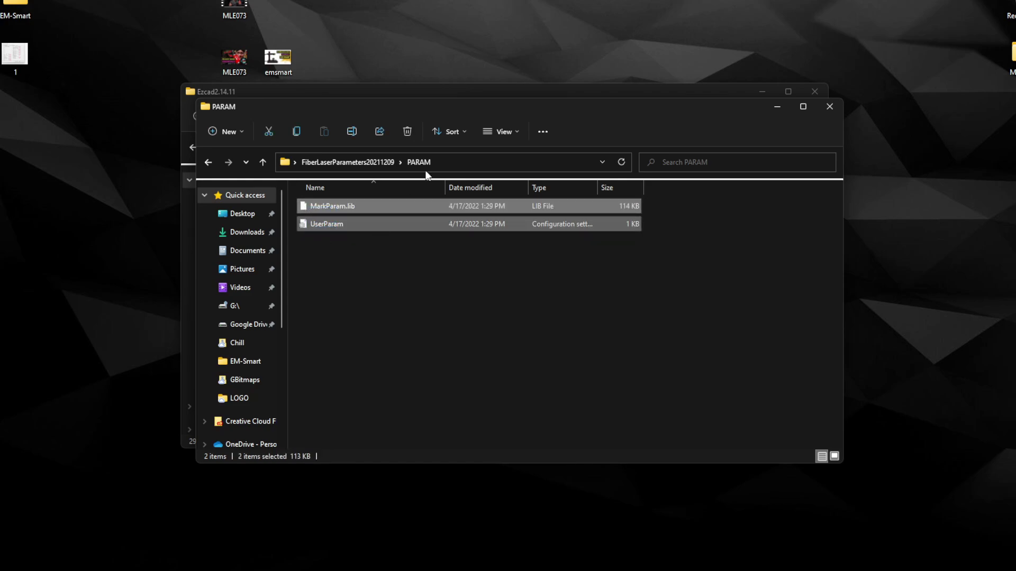
{"action": "left_click", "coordinate": [411, 291]}
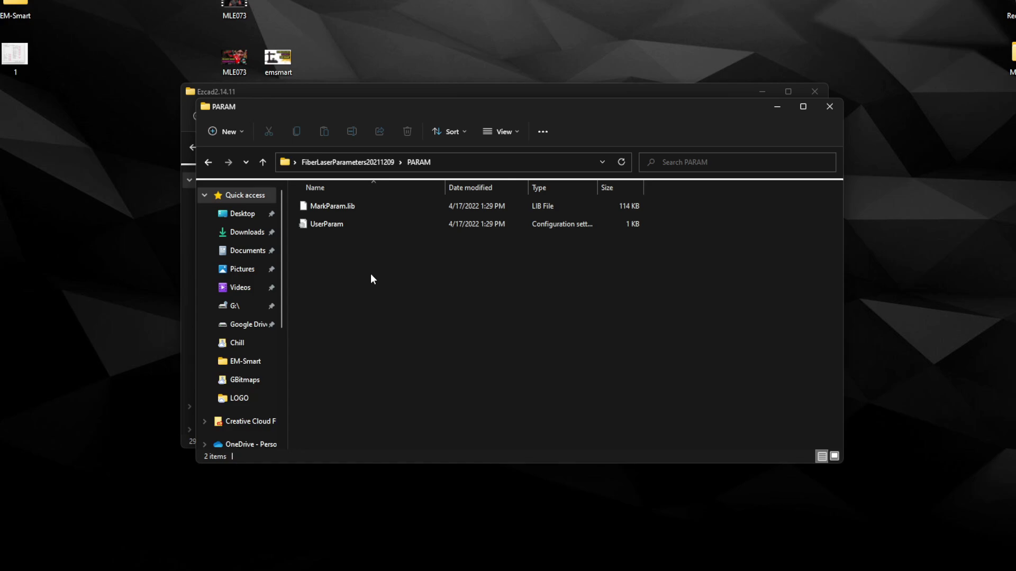
{"action": "left_click_drag", "start_coordinate": [370, 274], "coordinate": [316, 207]}
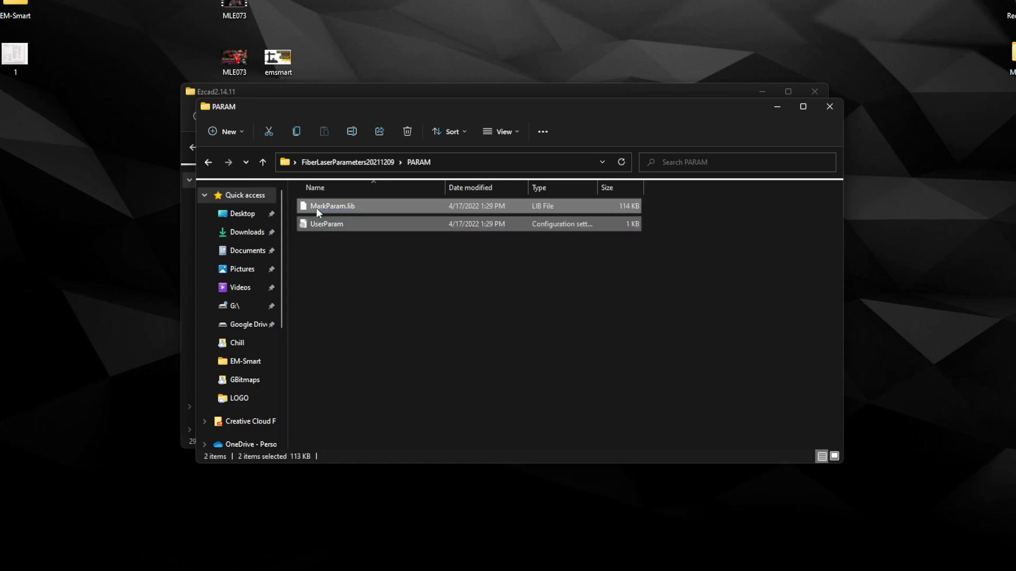
{"action": "right_click", "coordinate": [316, 207]}
{"action": "left_click", "coordinate": [360, 223]}
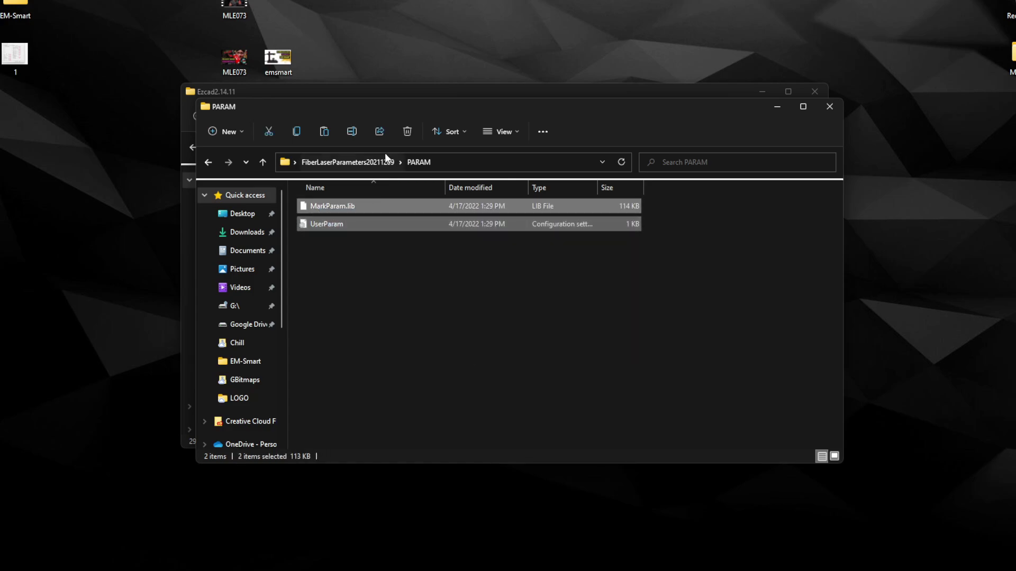
Step: Delete MarkParam.lib and UserParam from the PARAM folder inside Ezcad2.14.11 and paste the copied files in their place
{"action": "left_click", "coordinate": [416, 93]}
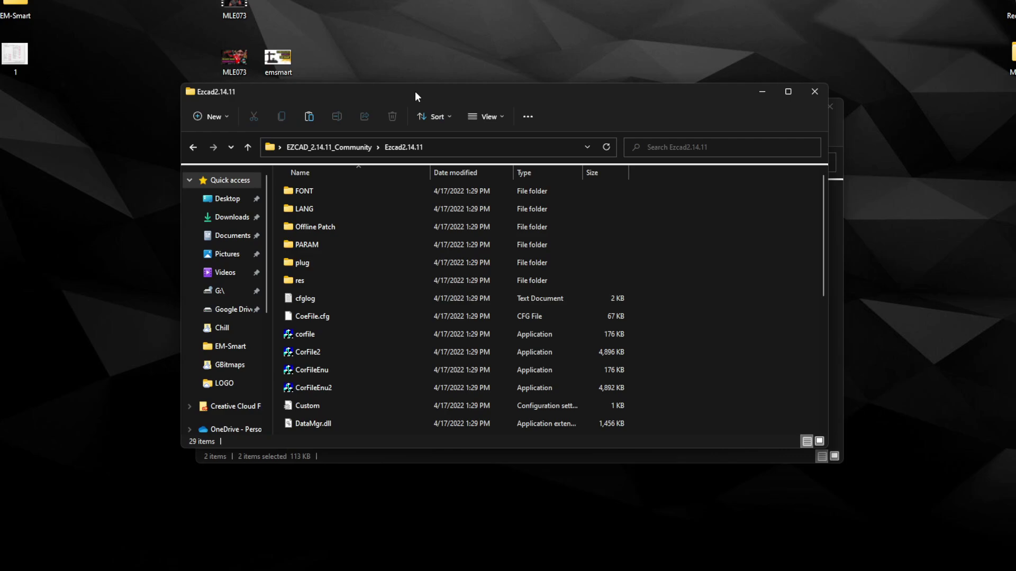
{"action": "double_click", "coordinate": [307, 245]}
{"action": "left_click_drag", "start_coordinate": [327, 266], "coordinate": [296, 182]}
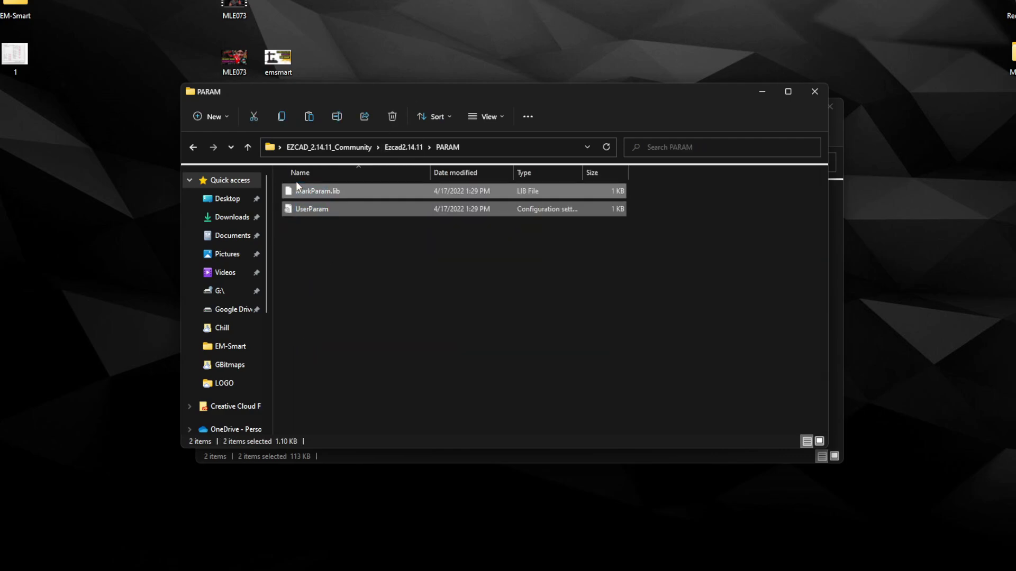
{"action": "key", "text": "Delete"}
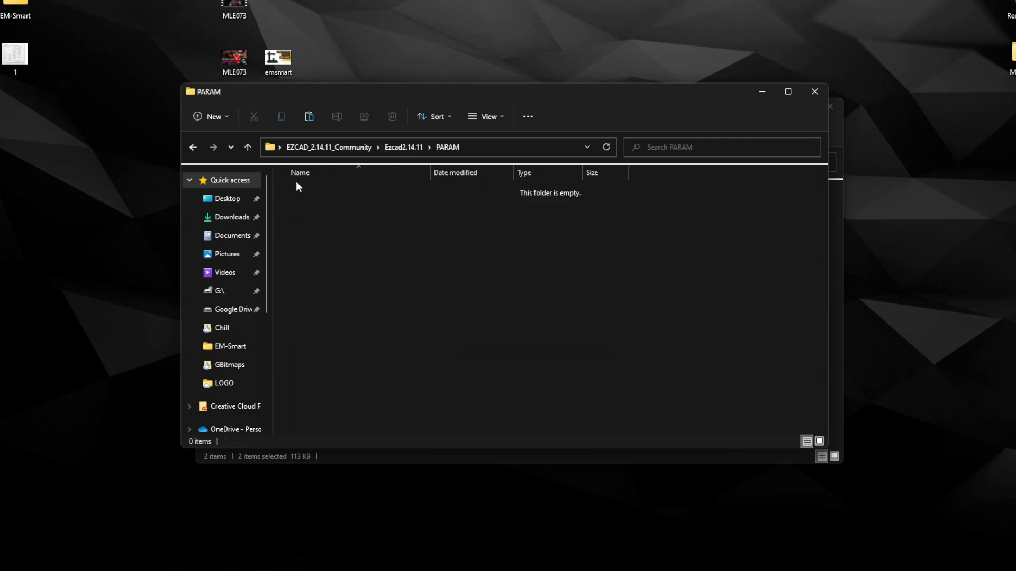
{"action": "right_click", "coordinate": [316, 219]}
{"action": "left_click", "coordinate": [329, 229]}
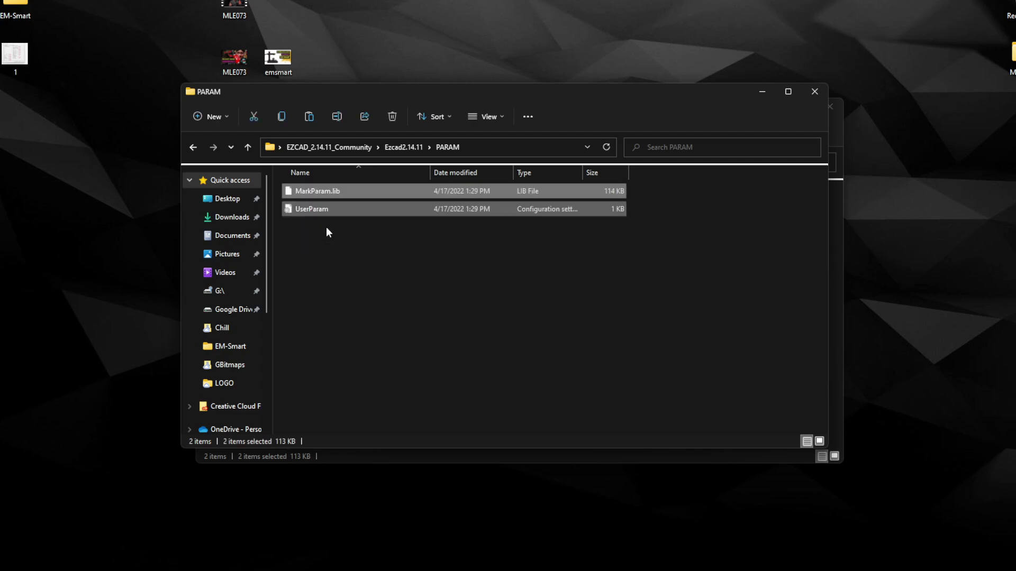
{"action": "left_click", "coordinate": [351, 244]}
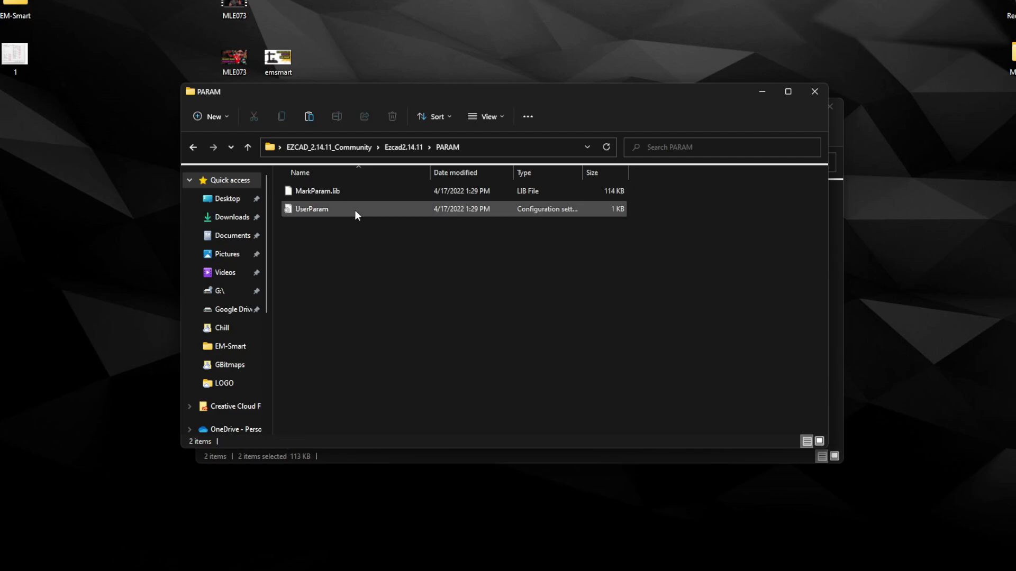
Step: Return to the Ezcad2.14.11 folder, launch the EzCad2 application and dismiss its startup driver warning
{"action": "left_click", "coordinate": [405, 146]}
{"action": "scroll", "coordinate": [329, 354], "scroll_direction": "down", "scroll_amount": 3}
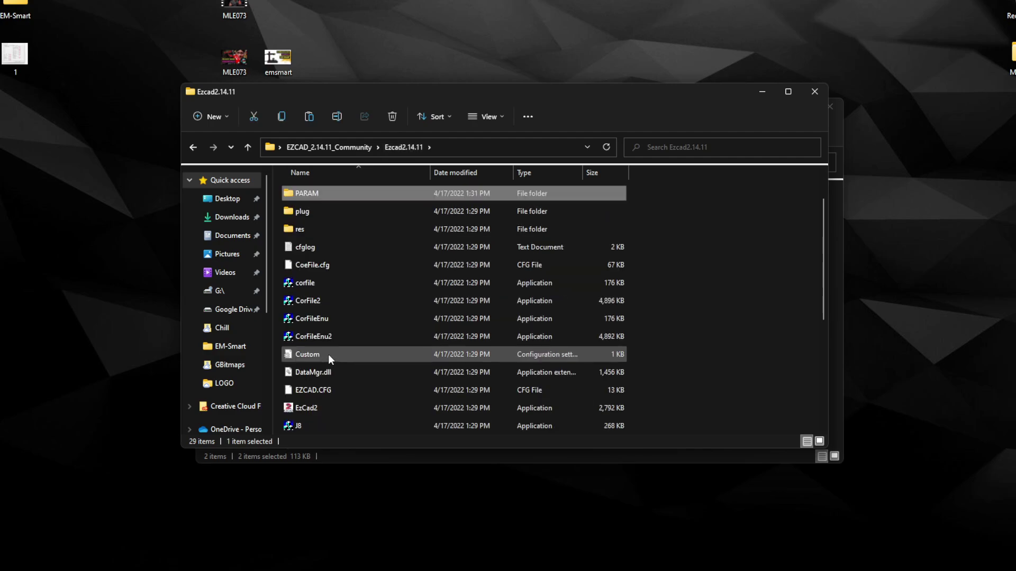
{"action": "scroll", "coordinate": [324, 325], "scroll_direction": "up", "scroll_amount": 3}
{"action": "scroll", "coordinate": [326, 324], "scroll_direction": "down", "scroll_amount": 5}
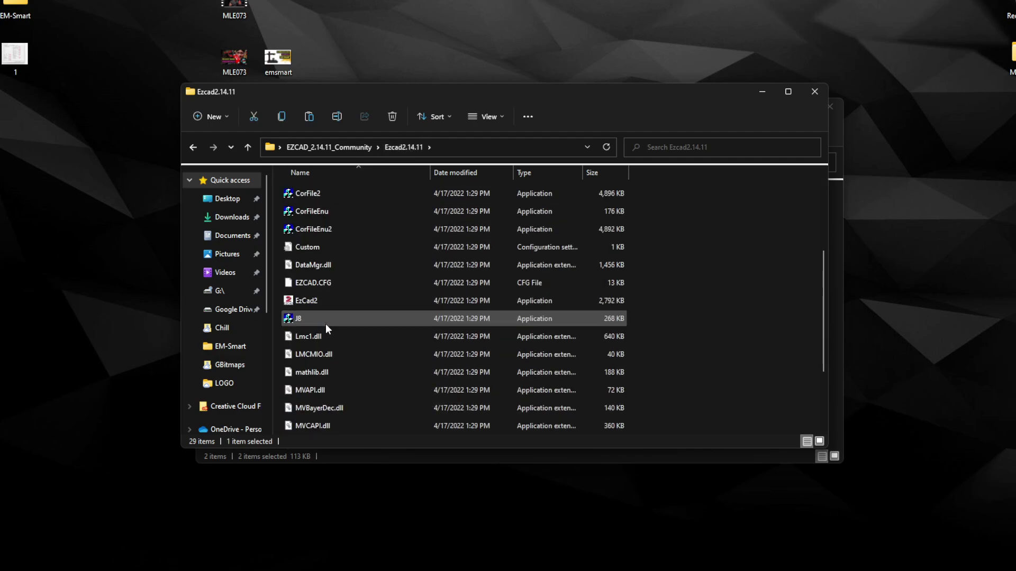
{"action": "scroll", "coordinate": [326, 330], "scroll_direction": "up", "scroll_amount": 3}
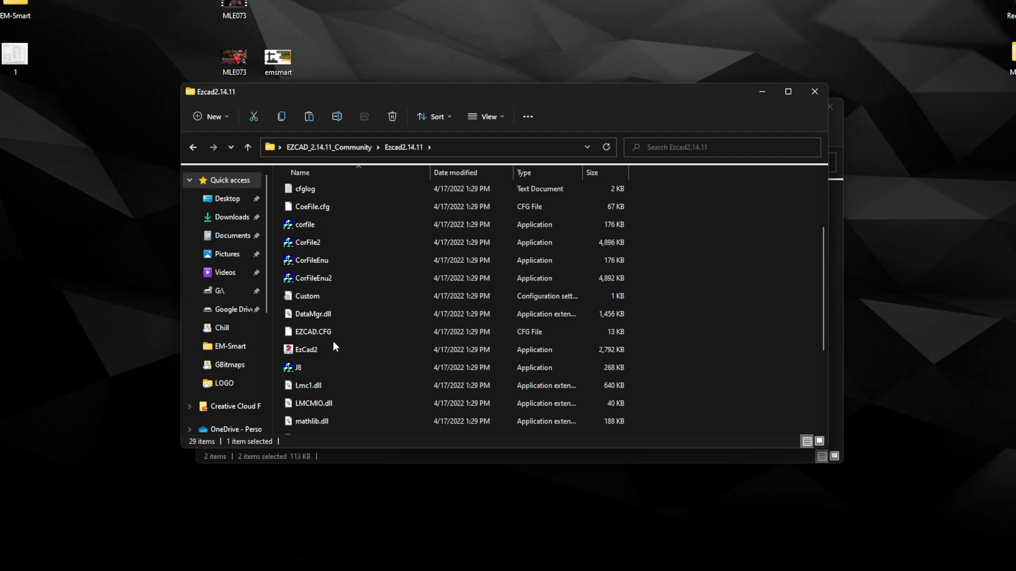
{"action": "double_click", "coordinate": [316, 350]}
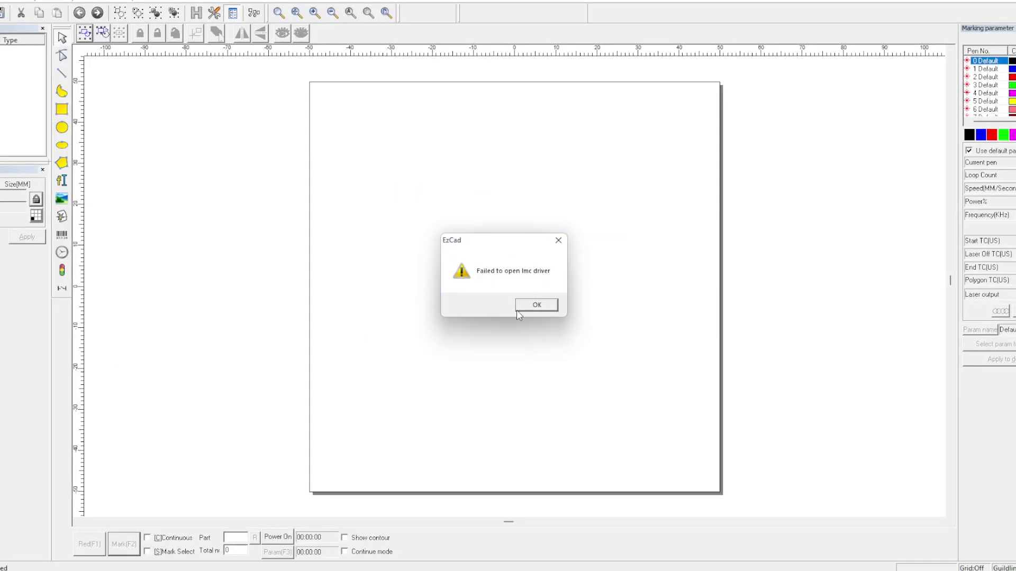
{"action": "left_click", "coordinate": [518, 309]}
{"action": "left_click", "coordinate": [531, 306]}
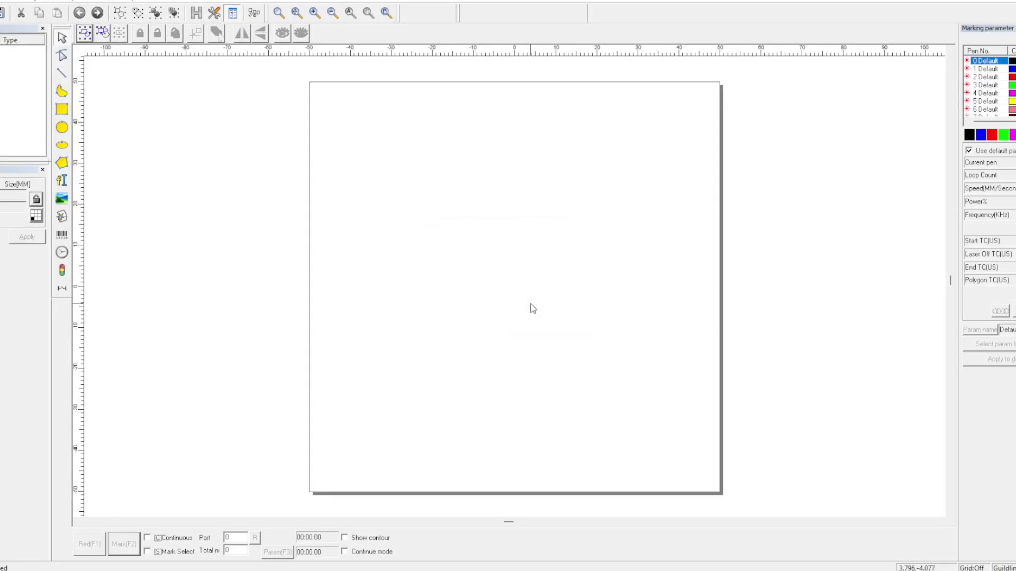
Step: Turn off the default parameters for pen 0 and load the F Brass - General preset from the parameter library
{"action": "left_click", "coordinate": [969, 151]}
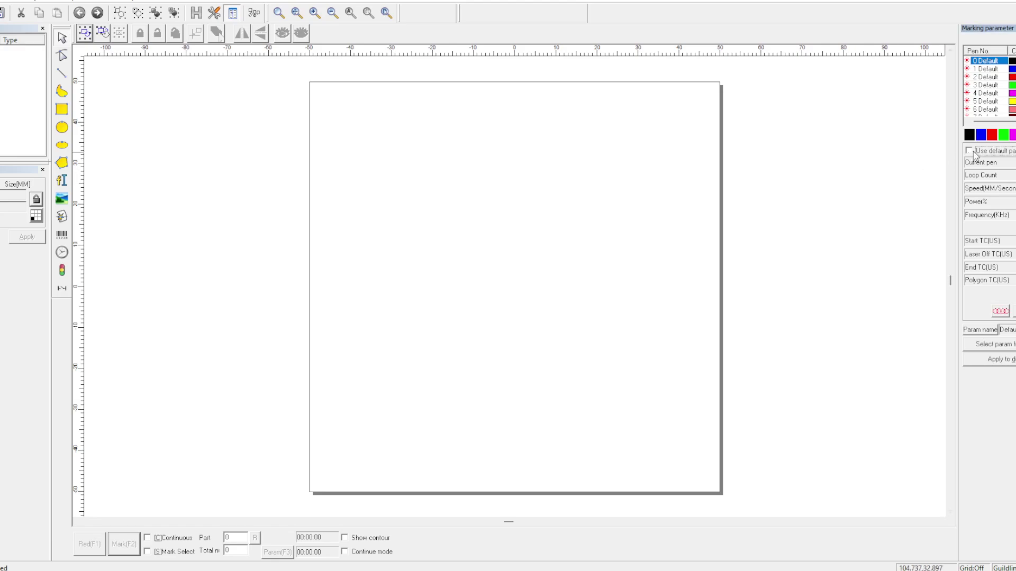
{"action": "left_click", "coordinate": [1009, 344]}
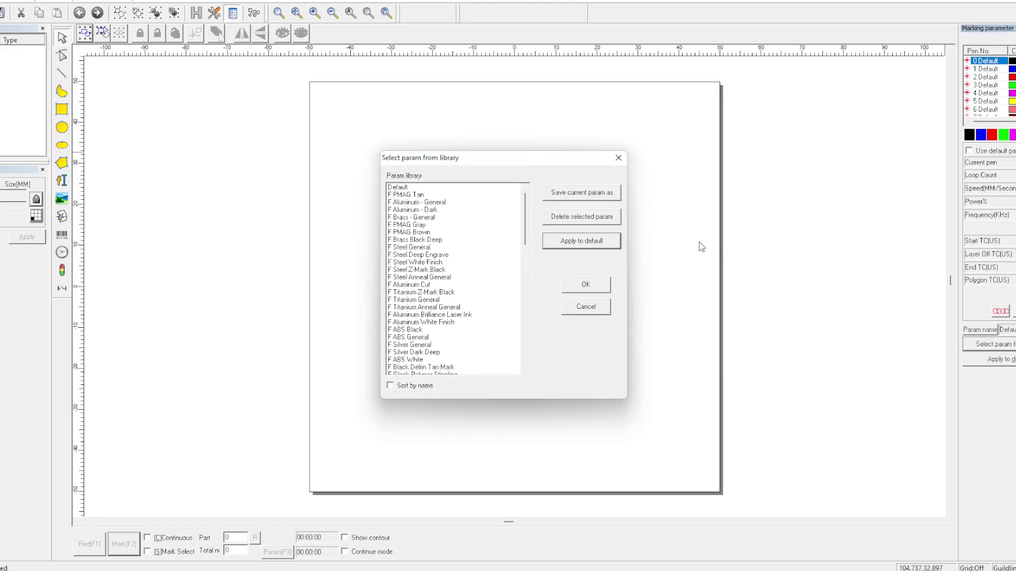
{"action": "scroll", "coordinate": [434, 271], "scroll_direction": "down", "scroll_amount": 5}
{"action": "scroll", "coordinate": [434, 271], "scroll_direction": "down", "scroll_amount": 5}
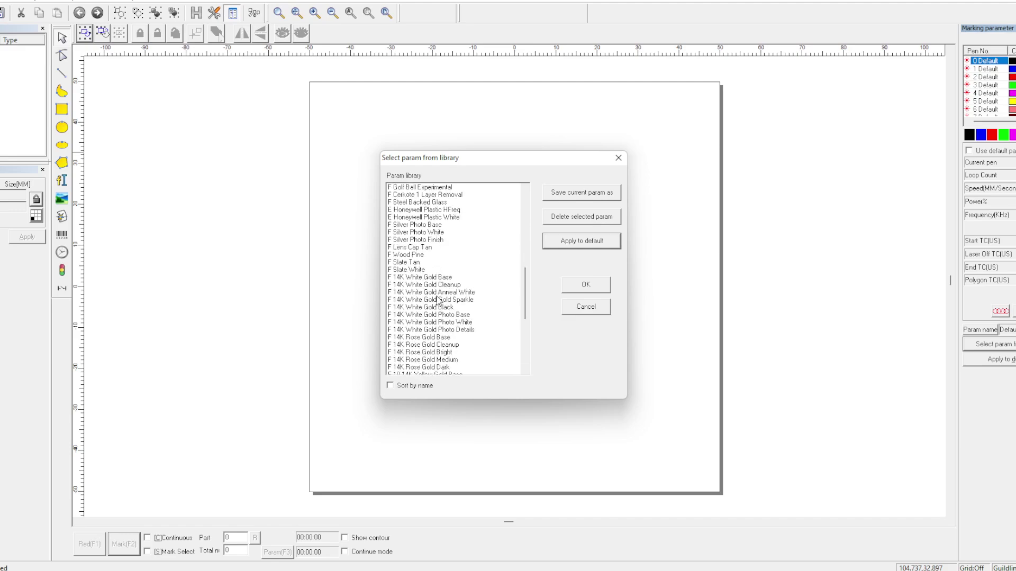
{"action": "scroll", "coordinate": [427, 284], "scroll_direction": "down", "scroll_amount": 1}
{"action": "scroll", "coordinate": [426, 284], "scroll_direction": "up", "scroll_amount": 11}
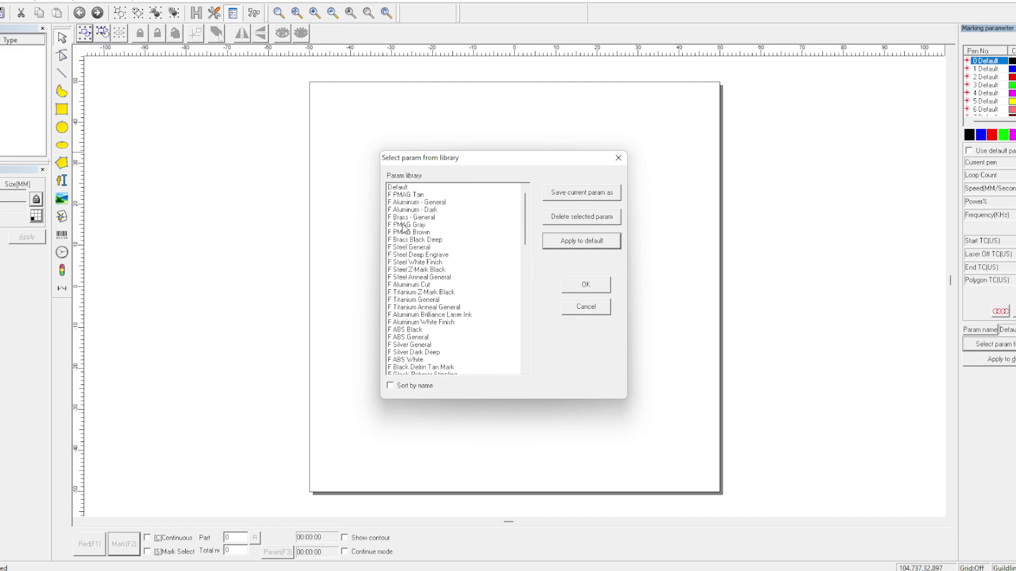
{"action": "left_click", "coordinate": [410, 217]}
{"action": "left_click", "coordinate": [585, 285]}
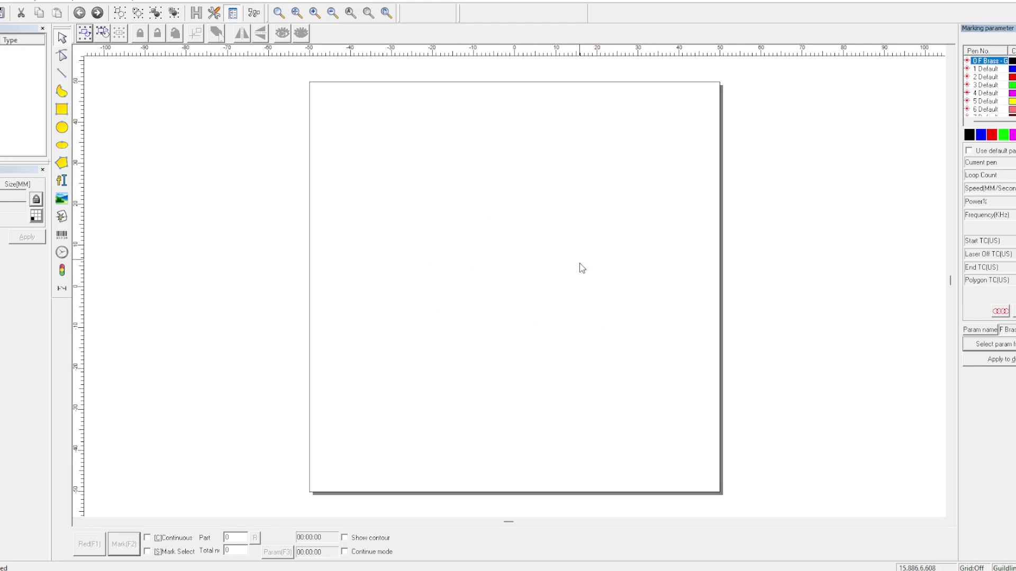
{"action": "left_click", "coordinate": [1012, 349]}
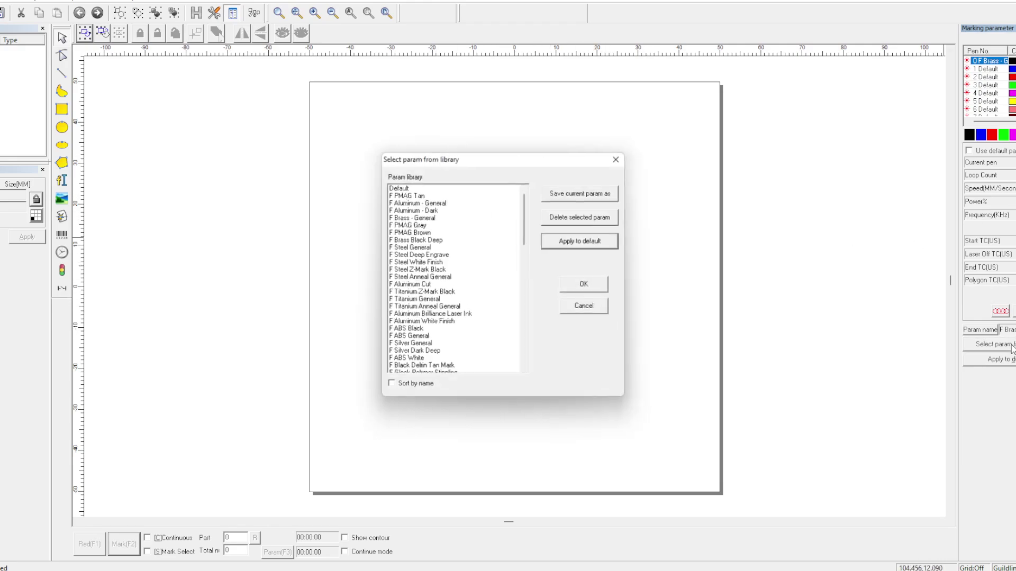
{"action": "left_click", "coordinate": [418, 204]}
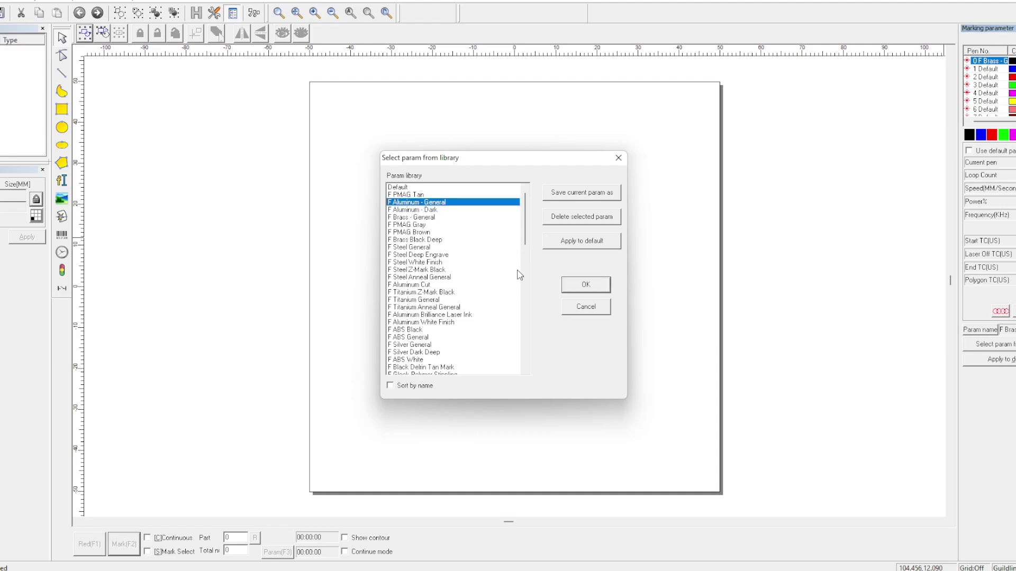
{"action": "left_click", "coordinate": [587, 312]}
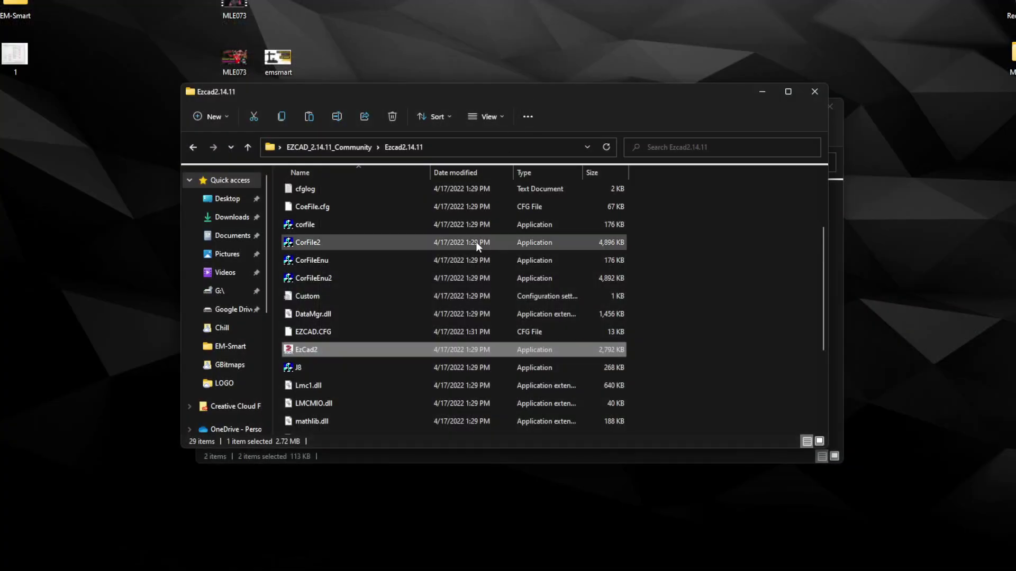
Step: Switch back to the FiberLaserParameters20211209 folder, review its files and reopen its PARAM folder
{"action": "left_click", "coordinate": [832, 142]}
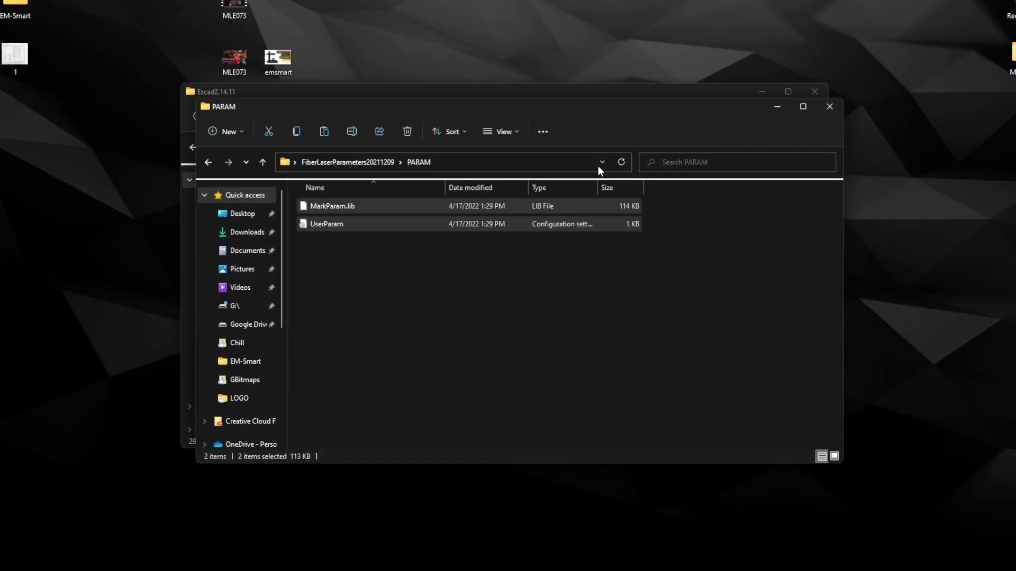
{"action": "left_click", "coordinate": [341, 162]}
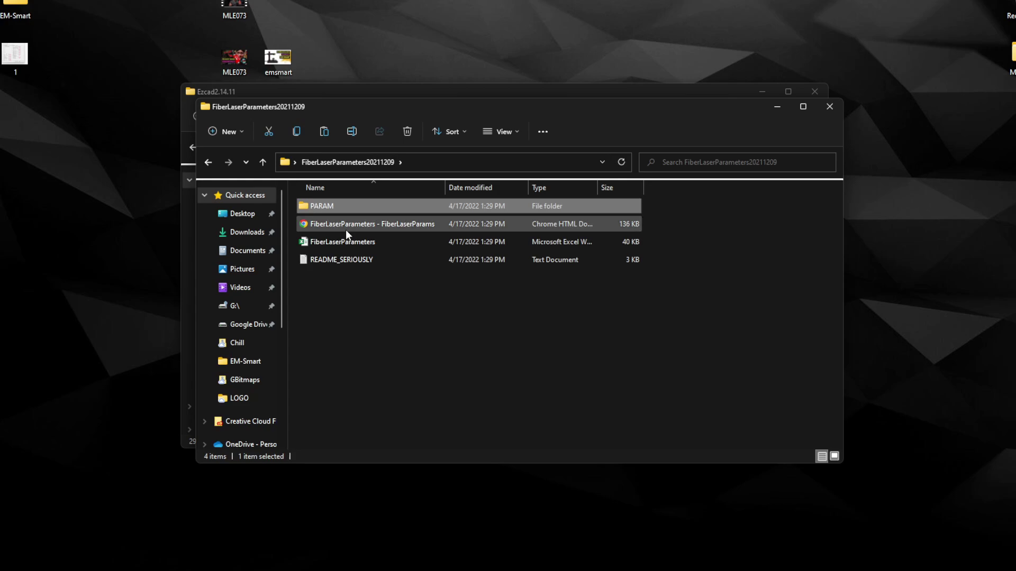
{"action": "left_click", "coordinate": [361, 307]}
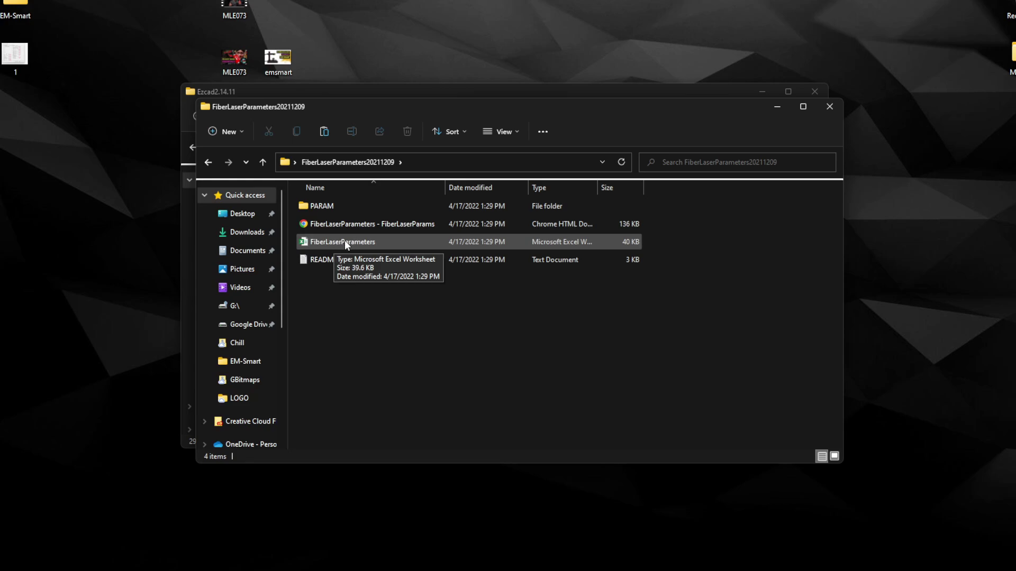
{"action": "double_click", "coordinate": [323, 208]}
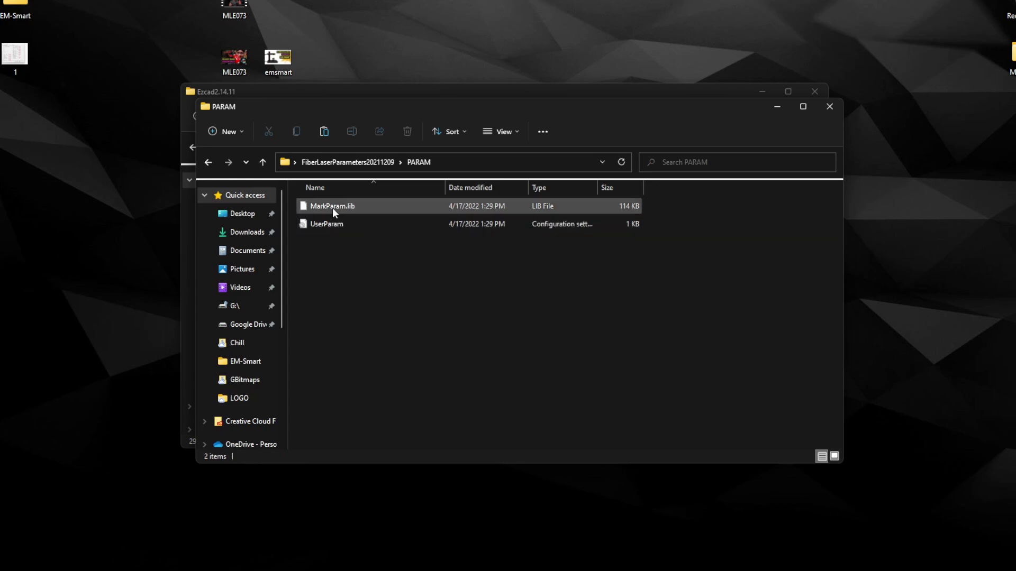
Step: Open the FiberLaserParameters workbook from the FiberLaserParameters20211209 folder, look through its material settings and close it
{"action": "left_click", "coordinate": [373, 156]}
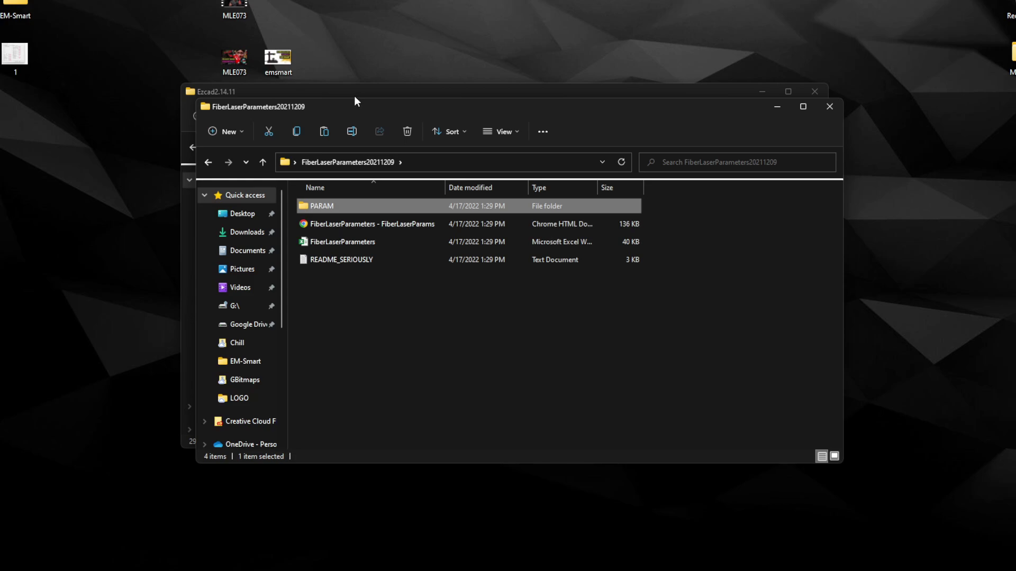
{"action": "double_click", "coordinate": [333, 244]}
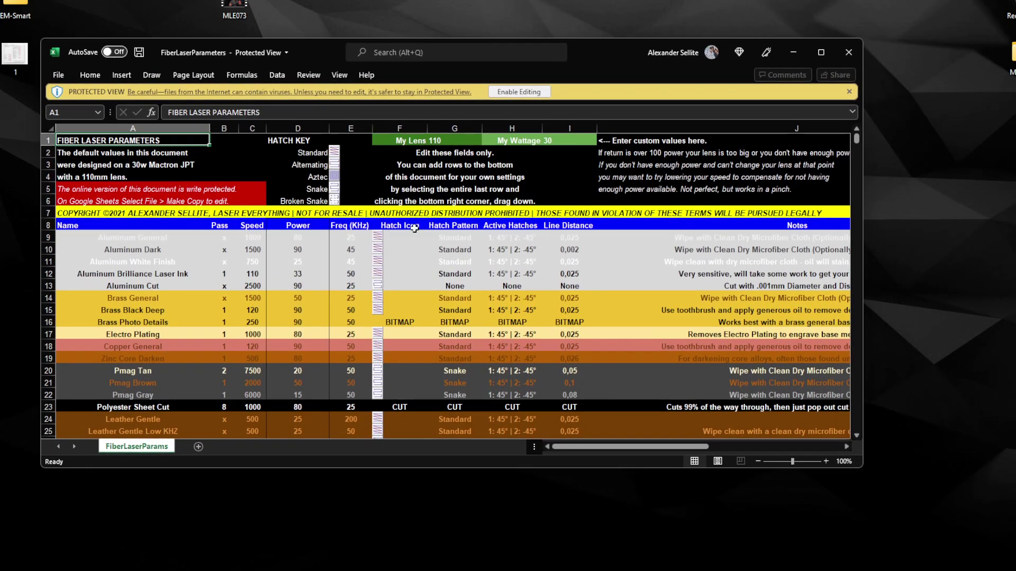
{"action": "scroll", "coordinate": [428, 286], "scroll_direction": "down", "scroll_amount": 8}
{"action": "scroll", "coordinate": [428, 286], "scroll_direction": "down", "scroll_amount": 8}
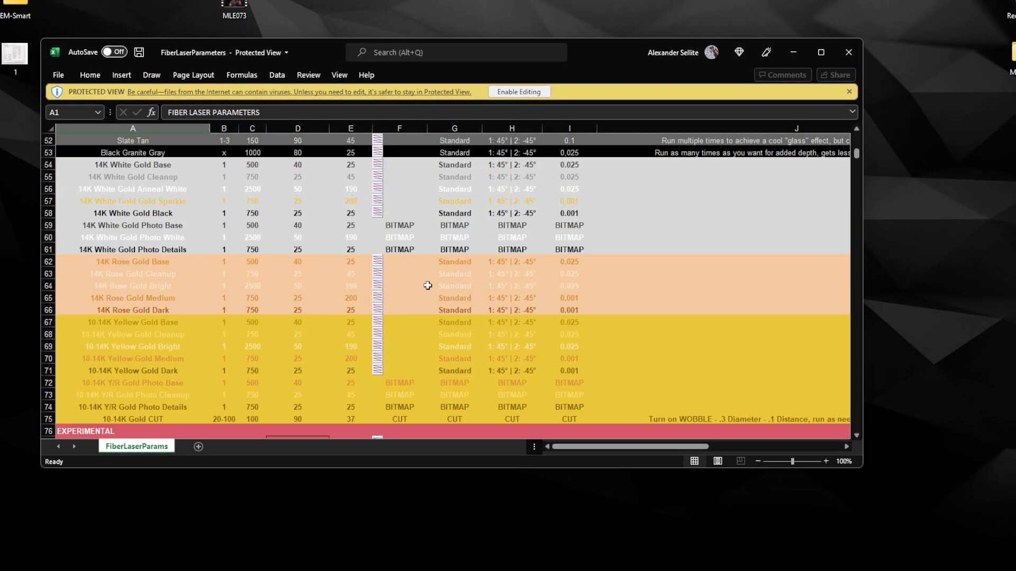
{"action": "scroll", "coordinate": [427, 284], "scroll_direction": "up", "scroll_amount": 15}
{"action": "scroll", "coordinate": [428, 281], "scroll_direction": "up", "scroll_amount": 1}
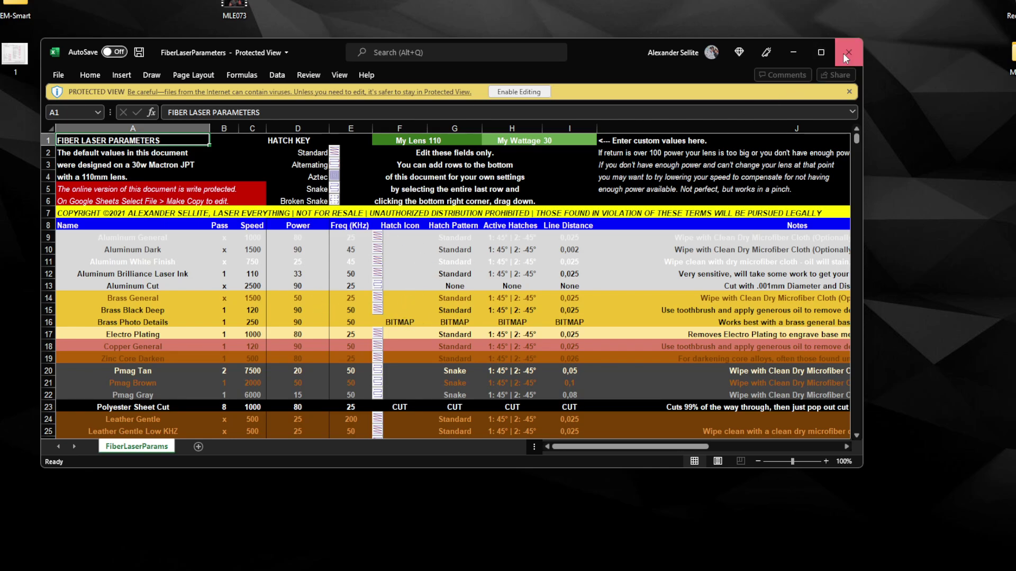
{"action": "left_click", "coordinate": [846, 53]}
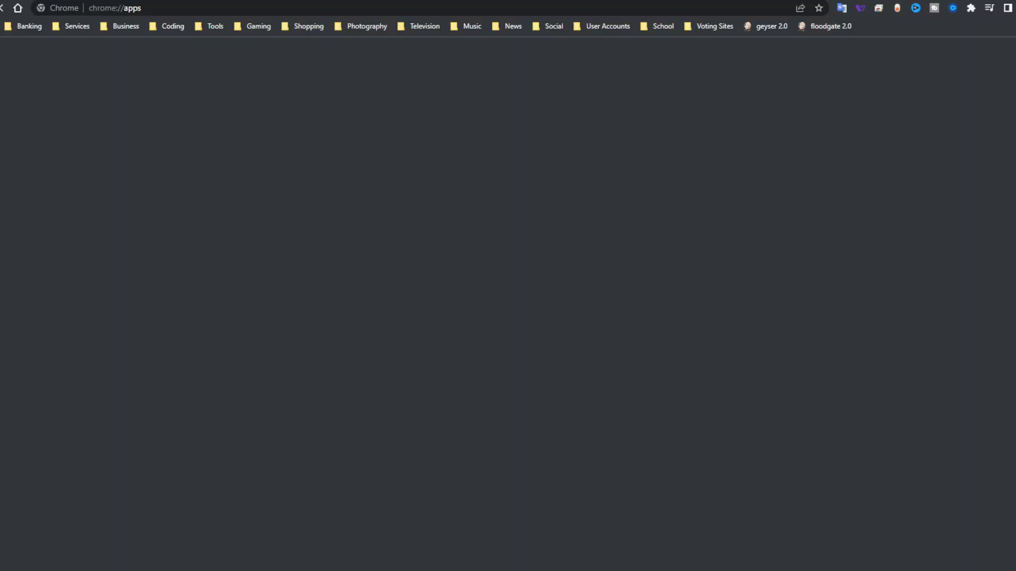
Step: Switch to Chrome, go to sheets.google.com and create a blank spreadsheet
{"action": "left_click", "coordinate": [345, 7]}
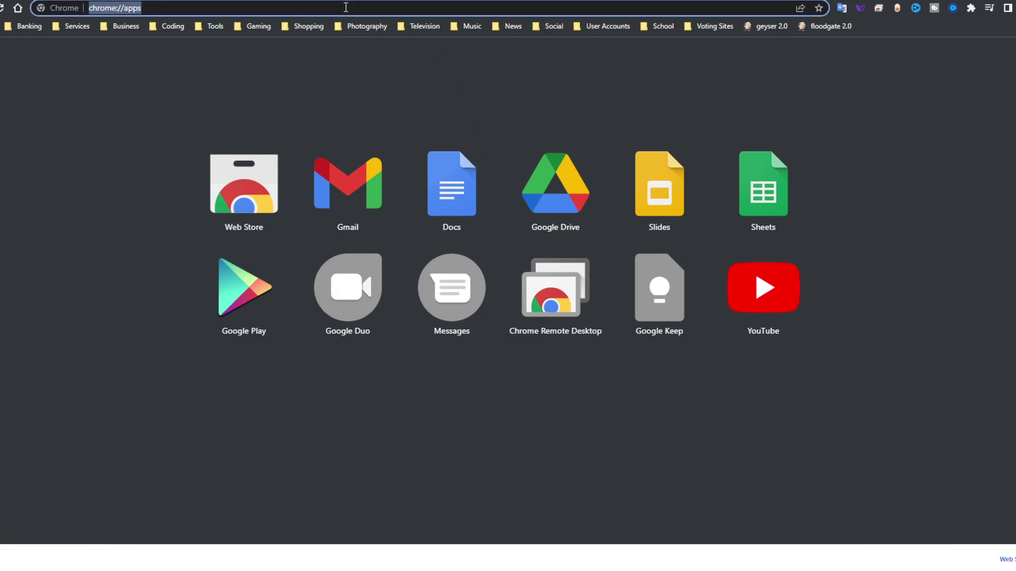
{"action": "type", "text": "sheets.google.co"}
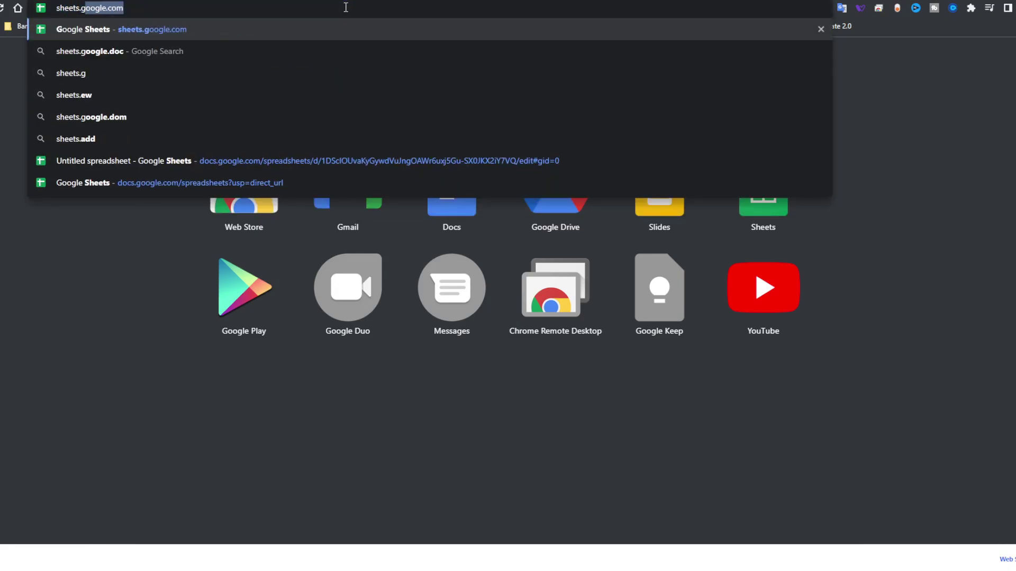
{"action": "type", "text": "m"}
{"action": "key", "text": "Return"}
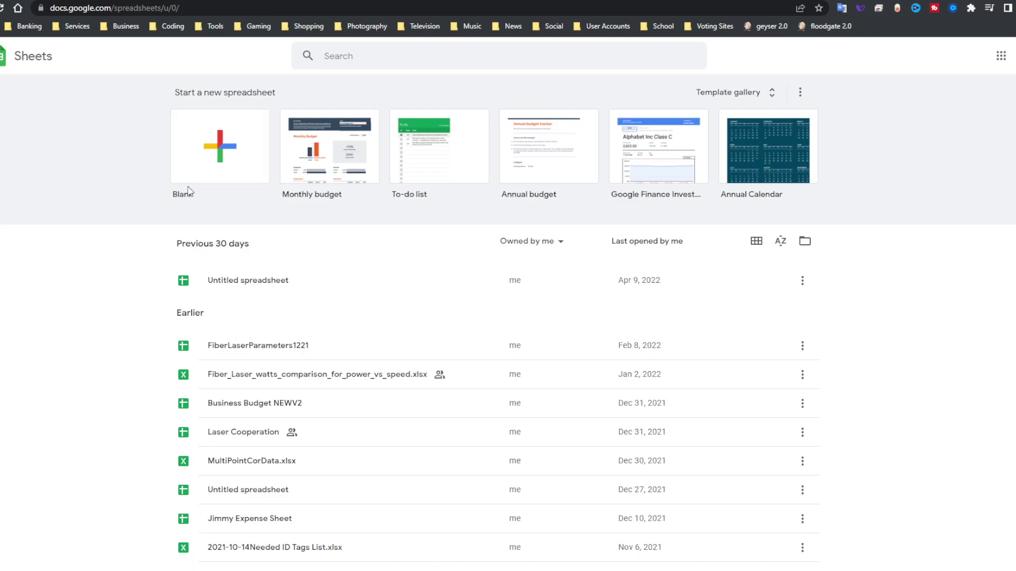
{"action": "left_click", "coordinate": [197, 159]}
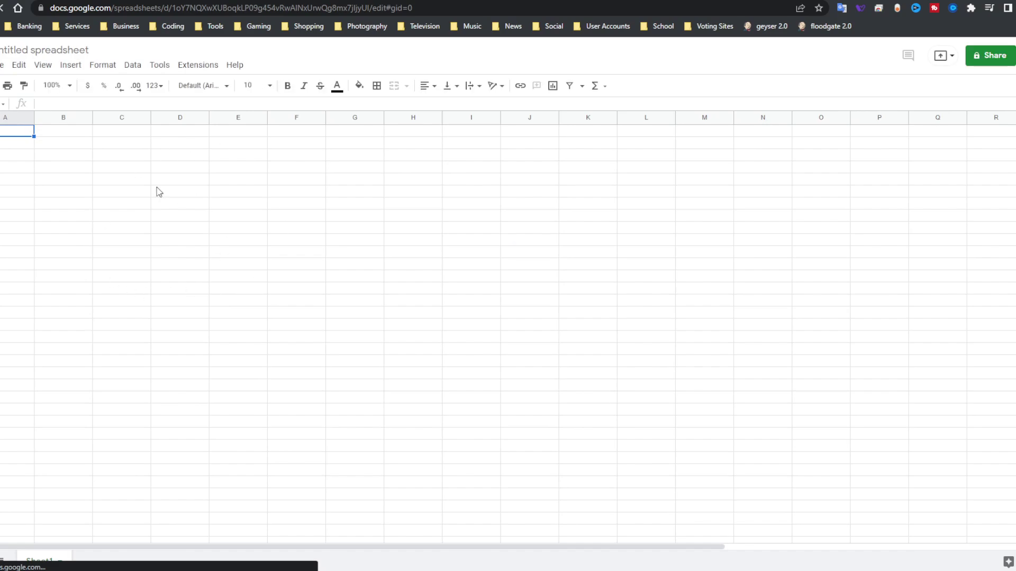
Step: Import FiberLaserParameters.xlsx from the FiberLaserParameters20211209 folder on the Desktop, using Replace spreadsheet as the import location
{"action": "left_click", "coordinate": [1, 66]}
{"action": "left_click", "coordinate": [14, 122]}
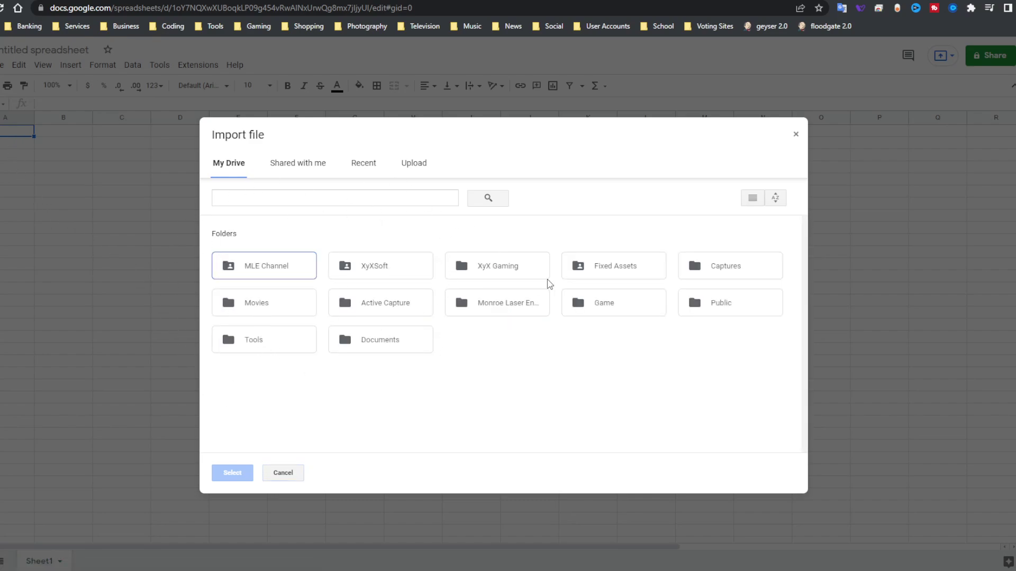
{"action": "left_click", "coordinate": [413, 165]}
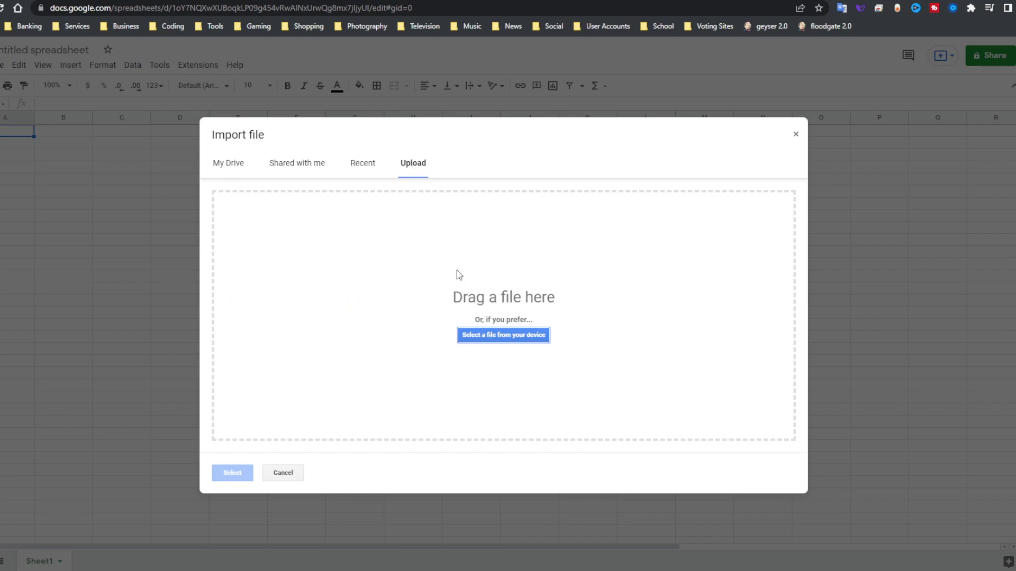
{"action": "left_click", "coordinate": [480, 338]}
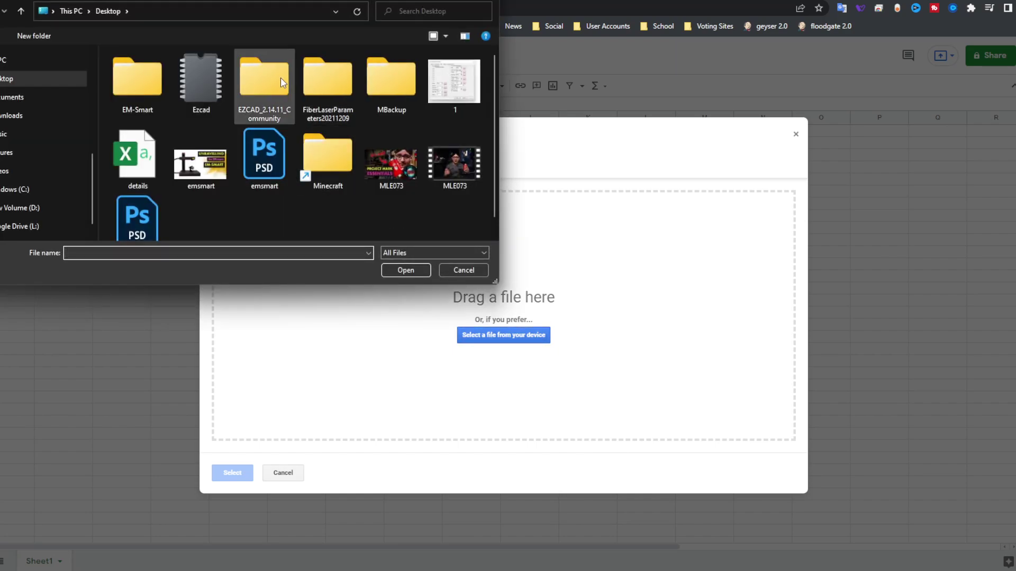
{"action": "double_click", "coordinate": [324, 84]}
{"action": "left_click", "coordinate": [155, 106]}
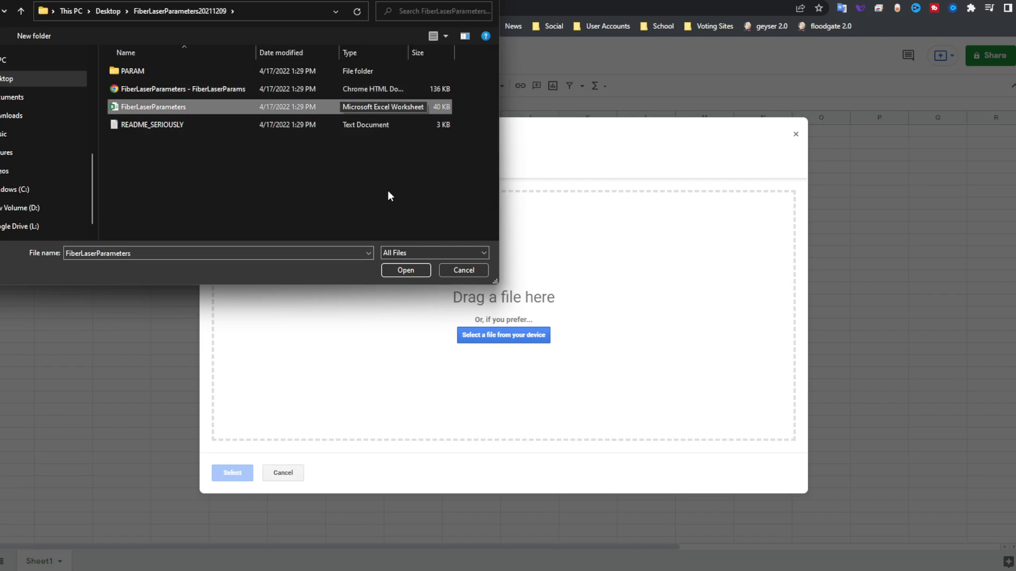
{"action": "left_click", "coordinate": [415, 273]}
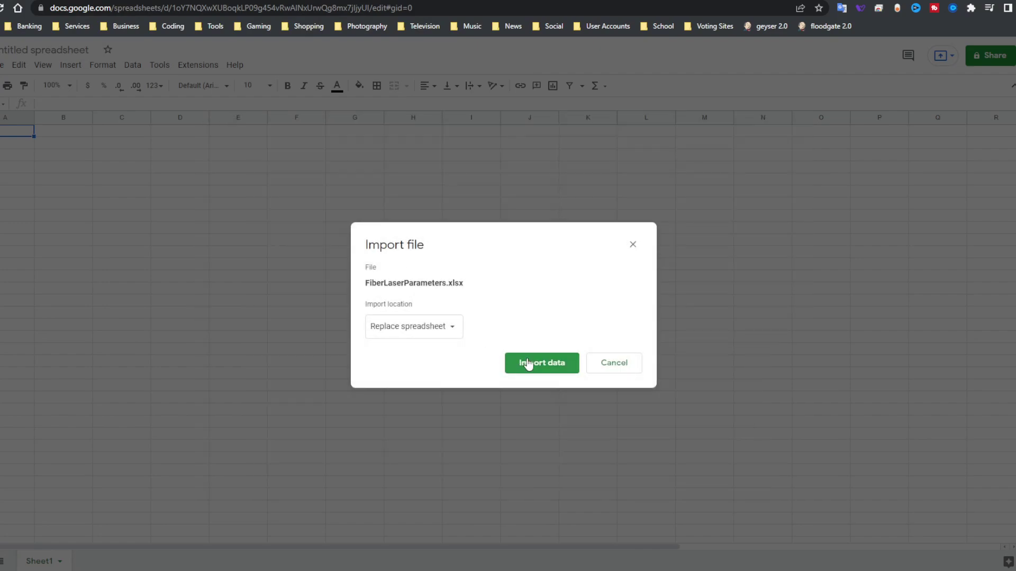
{"action": "left_click", "coordinate": [529, 363]}
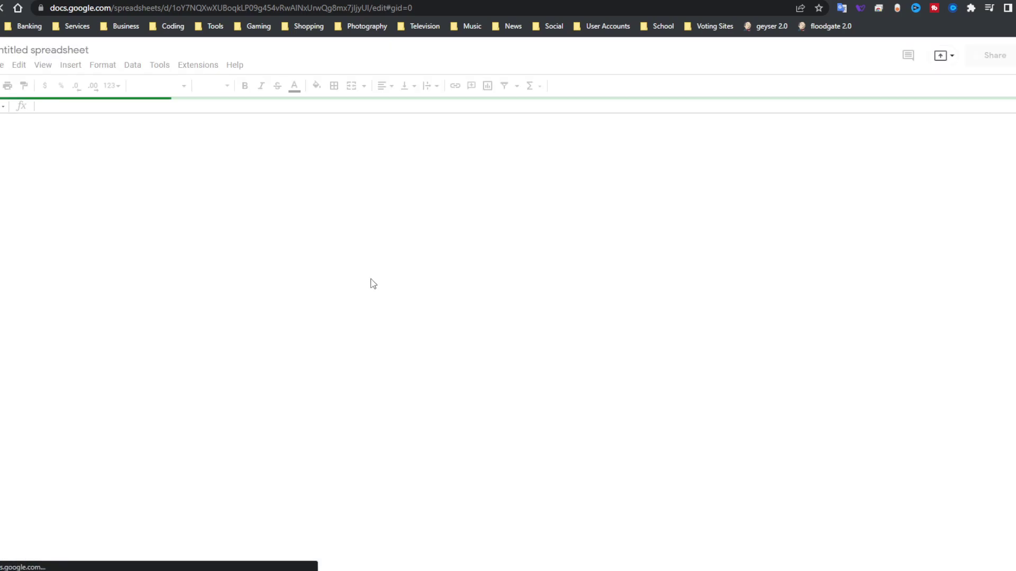
Step: Look over the imported parameter table and its lens and wattage fields, and set My Lens to 200
{"action": "scroll", "coordinate": [336, 233], "scroll_direction": "down", "scroll_amount": 5}
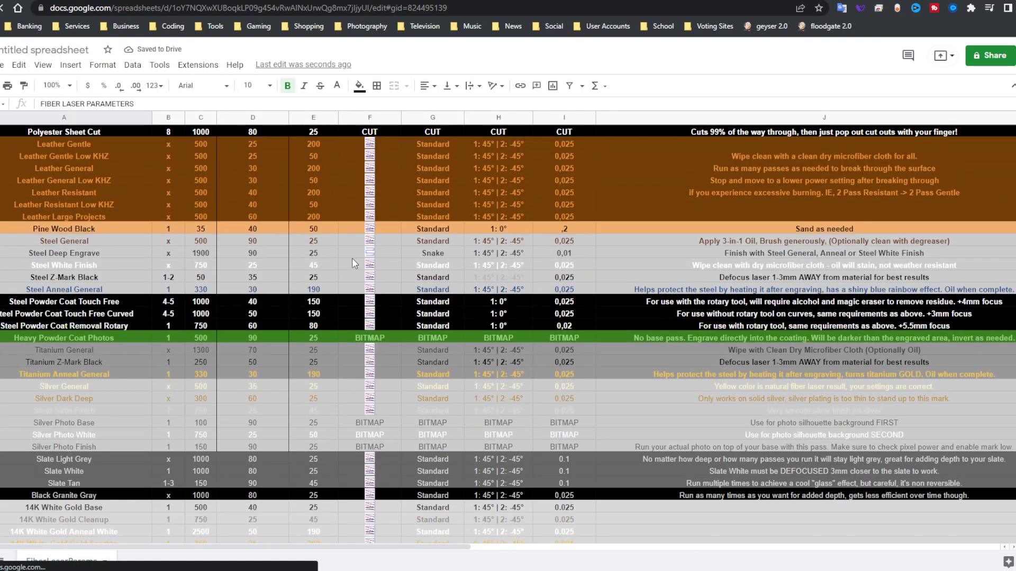
{"action": "scroll", "coordinate": [354, 262], "scroll_direction": "up", "scroll_amount": 5}
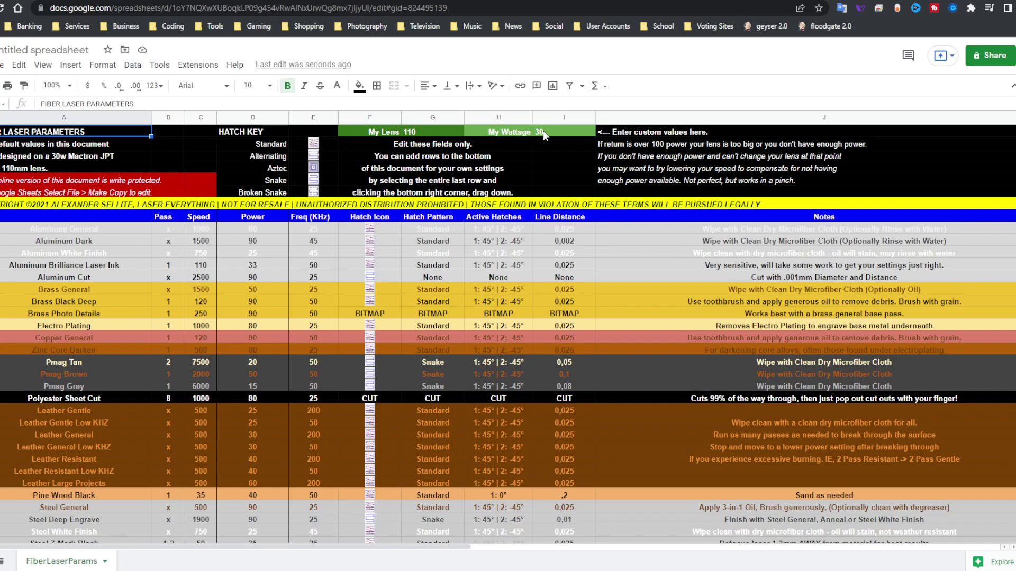
{"action": "left_click_drag", "start_coordinate": [379, 132], "coordinate": [567, 131]}
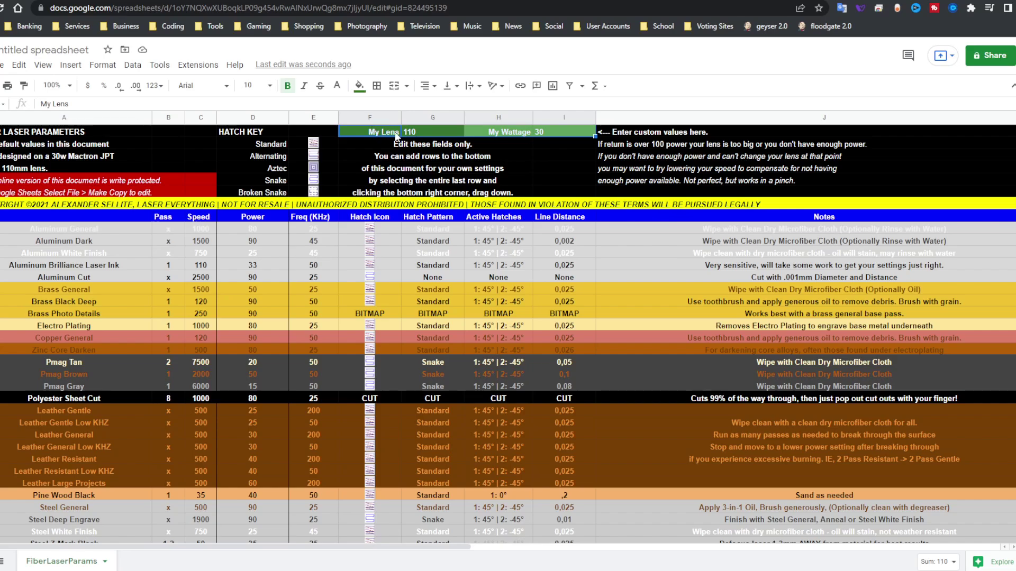
{"action": "left_click", "coordinate": [523, 133]}
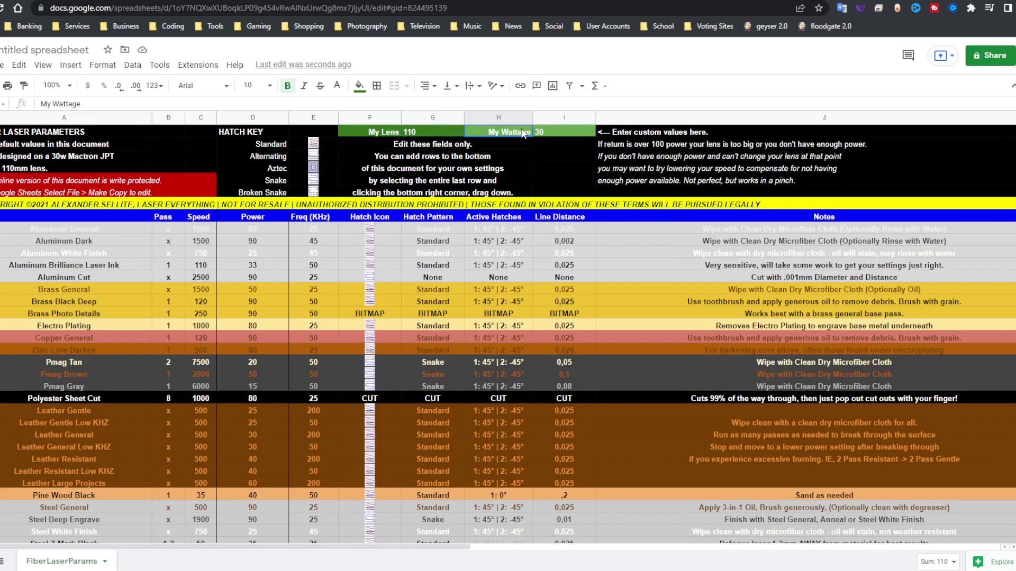
{"action": "left_click", "coordinate": [420, 135]}
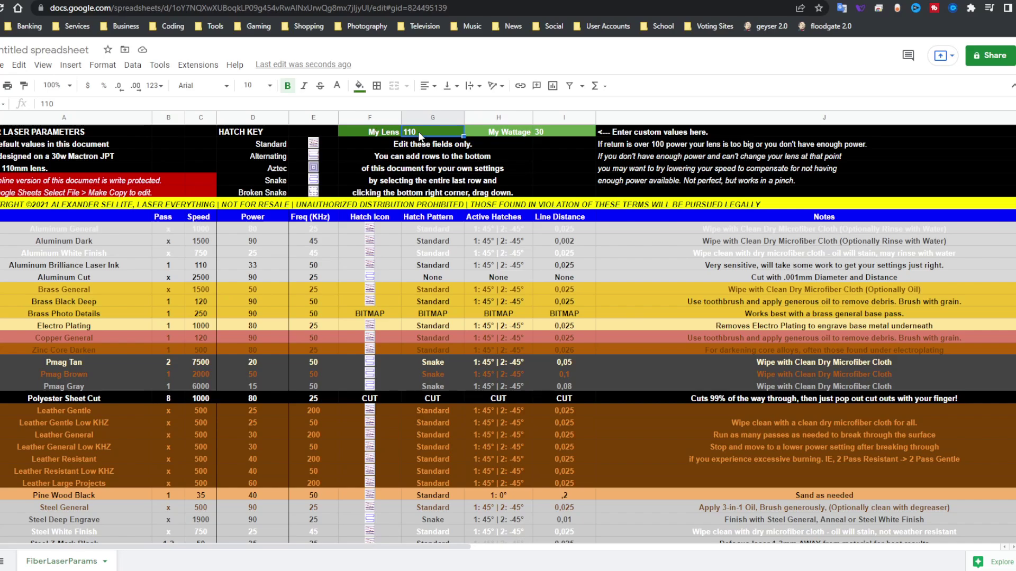
{"action": "type", "text": "200"}
{"action": "key", "text": "Return"}
Step: Set My Wattage to 50 and check the calculated power for Aluminum General
{"action": "left_click", "coordinate": [547, 133]}
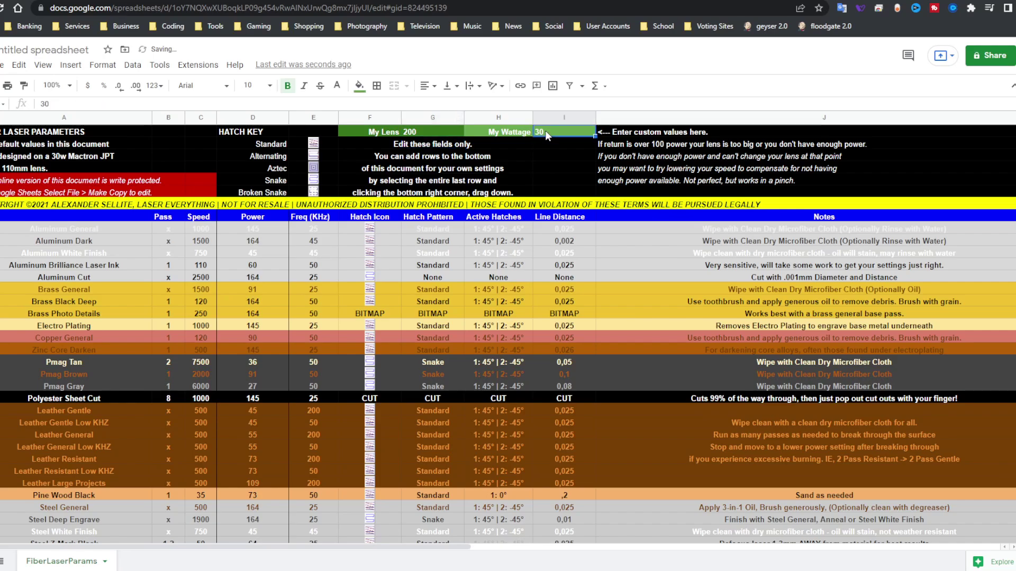
{"action": "type", "text": "50"}
{"action": "key", "text": "Return"}
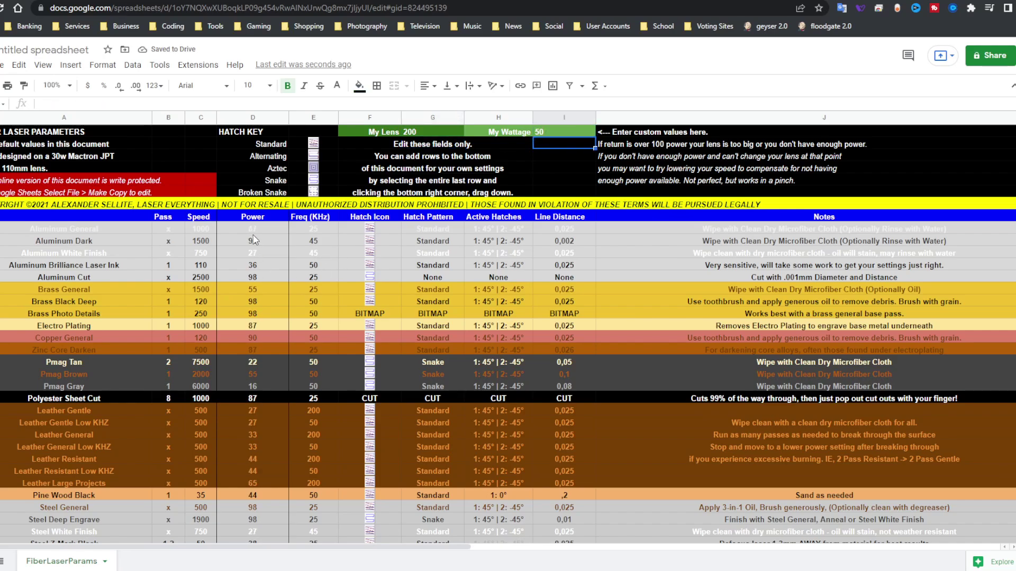
{"action": "mouse_move", "coordinate": [253, 229]}
{"action": "left_mouse_down"}
{"action": "mouse_move", "coordinate": [264, 534]}
{"action": "mouse_move", "coordinate": [285, 366]}
{"action": "mouse_move", "coordinate": [263, 217]}
{"action": "mouse_move", "coordinate": [263, 415]}
{"action": "mouse_move", "coordinate": [258, 233]}
{"action": "left_mouse_up"}
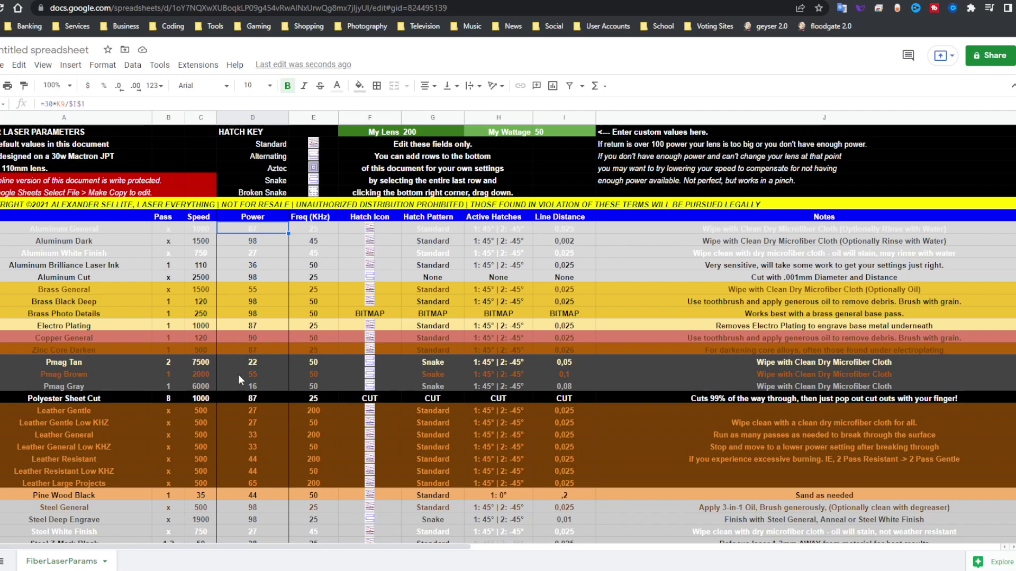
Step: Set My Wattage to 25 so the power column recalculates for a weaker laser
{"action": "left_click", "coordinate": [549, 132]}
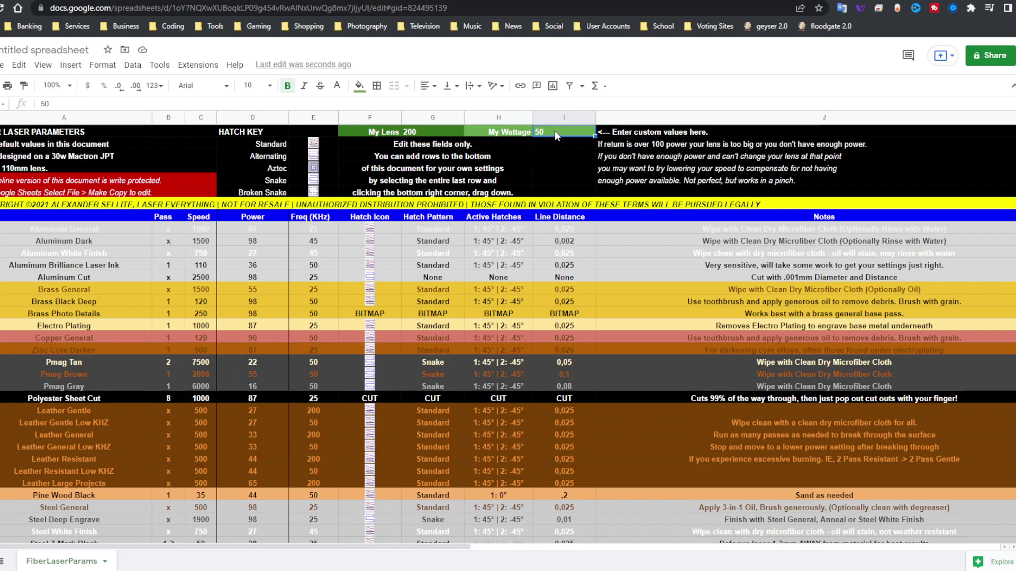
{"action": "type", "text": "25"}
{"action": "key", "text": "Return"}
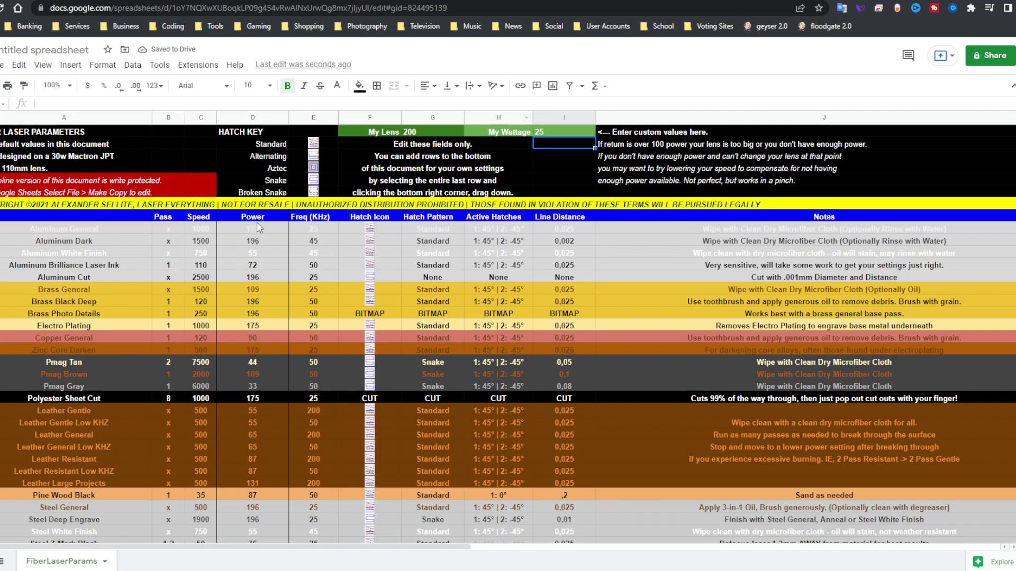
Step: Override the Aluminum General row with a power of 90 and a speed of 750
{"action": "mouse_move", "coordinate": [256, 231]}
{"action": "left_mouse_down"}
{"action": "mouse_move", "coordinate": [268, 423]}
{"action": "mouse_move", "coordinate": [257, 230]}
{"action": "left_mouse_up"}
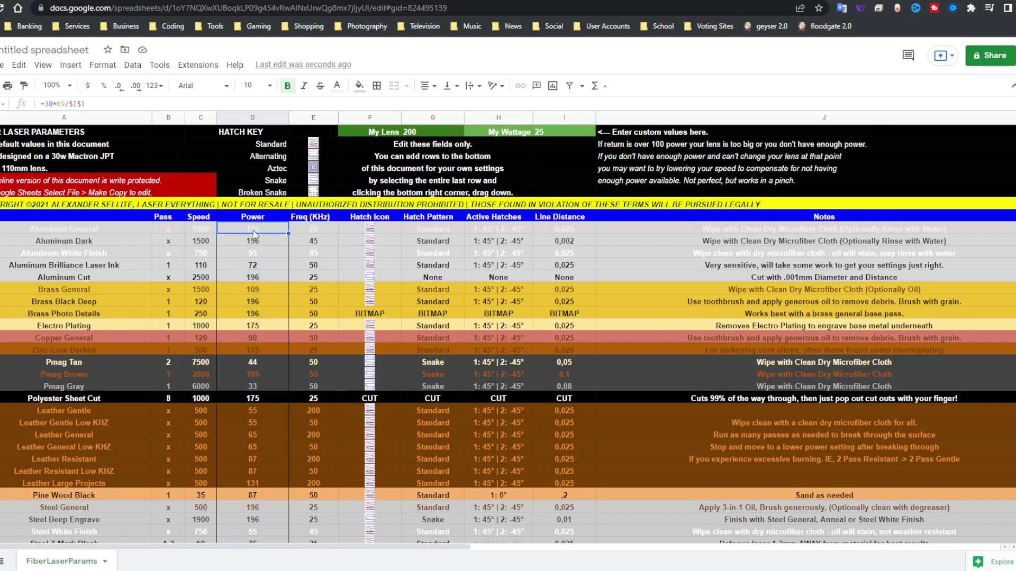
{"action": "type", "text": "90"}
{"action": "key", "text": "Return"}
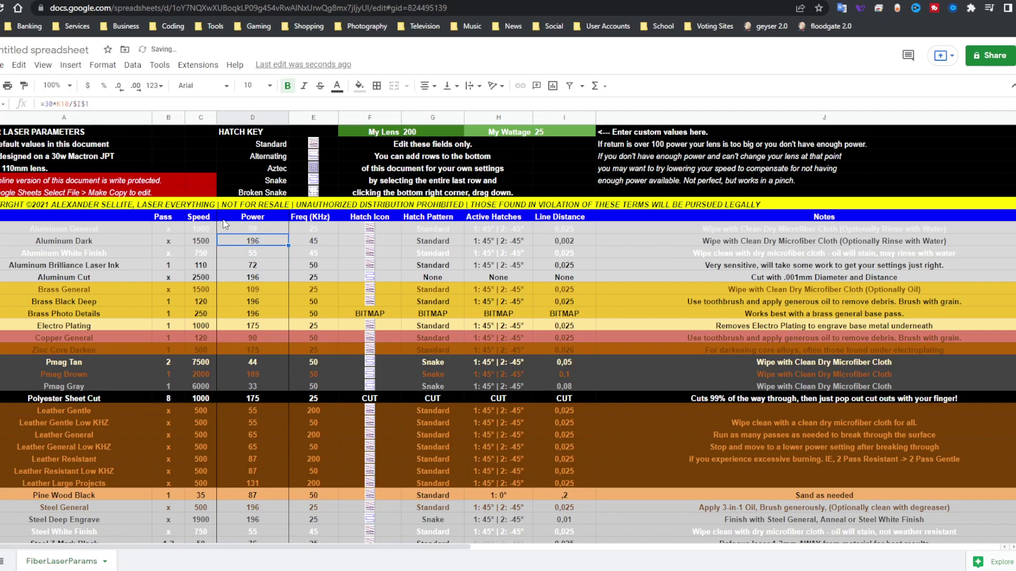
{"action": "left_click", "coordinate": [199, 227]}
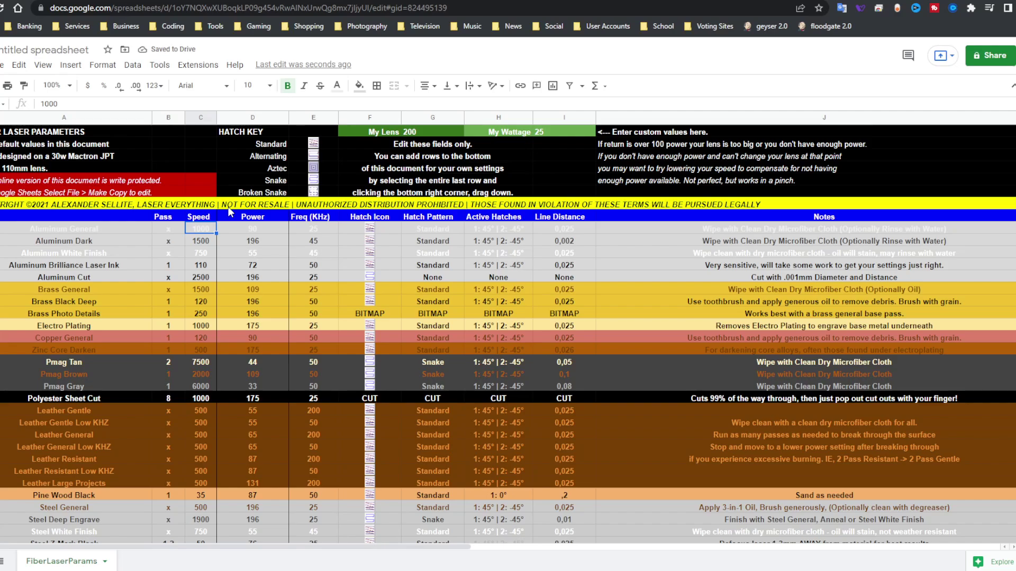
{"action": "type", "text": "750"}
{"action": "key", "text": "Return"}
Step: Examine the Freq (KHz) column, comparing the values for Aluminum General, Leather Gentle and Steel Anneal General
{"action": "left_click_drag", "start_coordinate": [314, 228], "coordinate": [312, 374]}
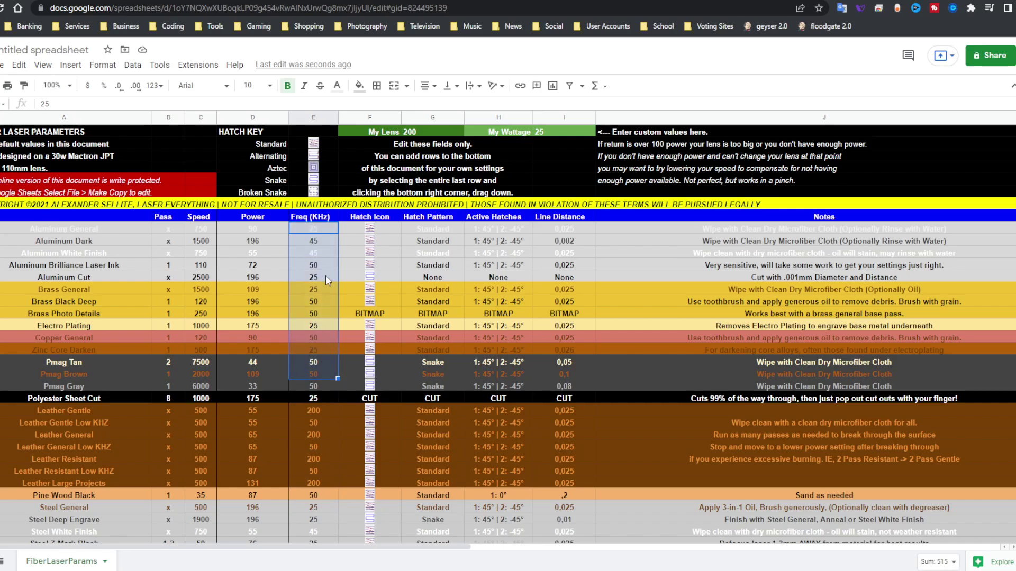
{"action": "left_click", "coordinate": [317, 231]}
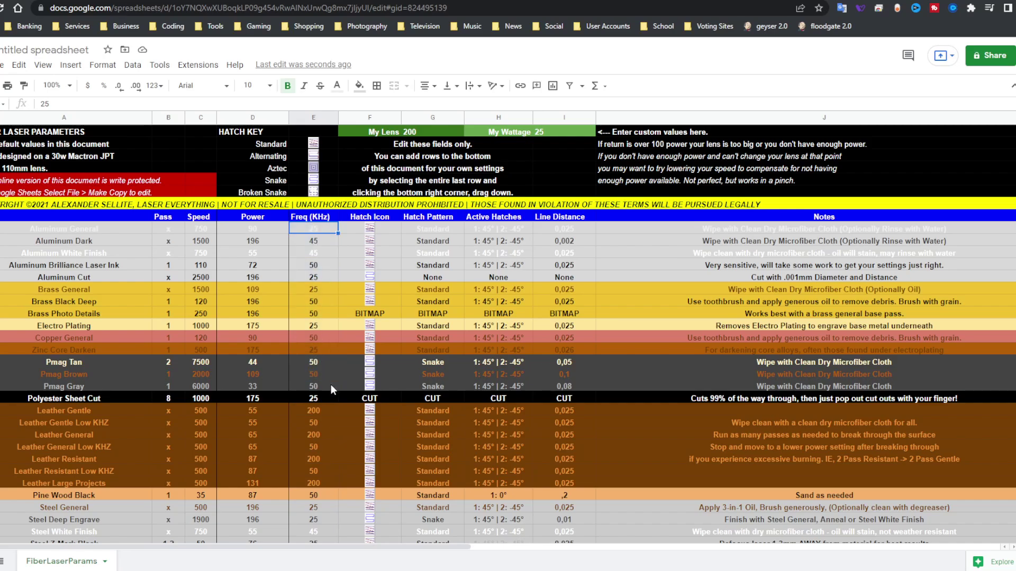
{"action": "left_click", "coordinate": [66, 411]}
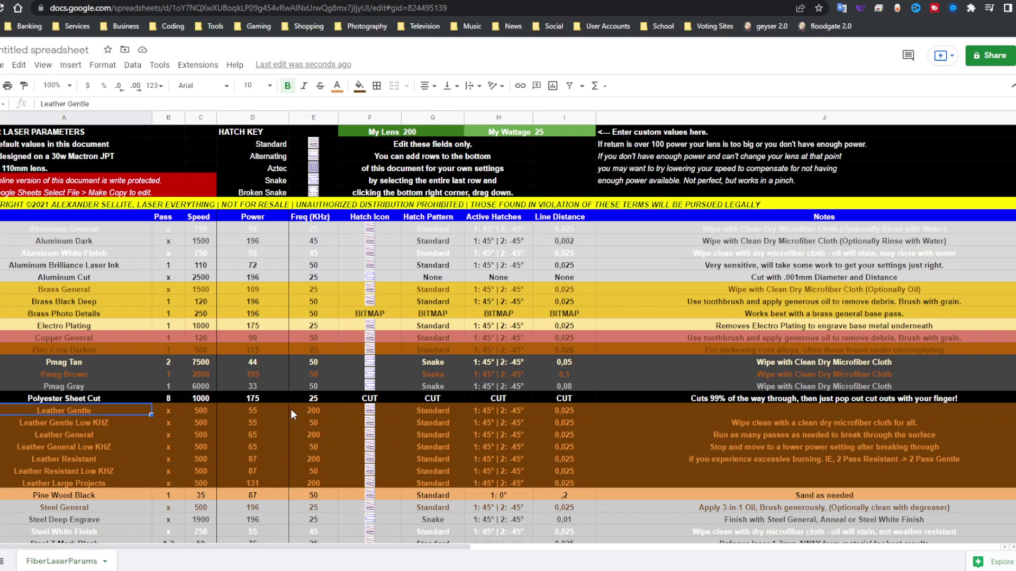
{"action": "left_click", "coordinate": [325, 413]}
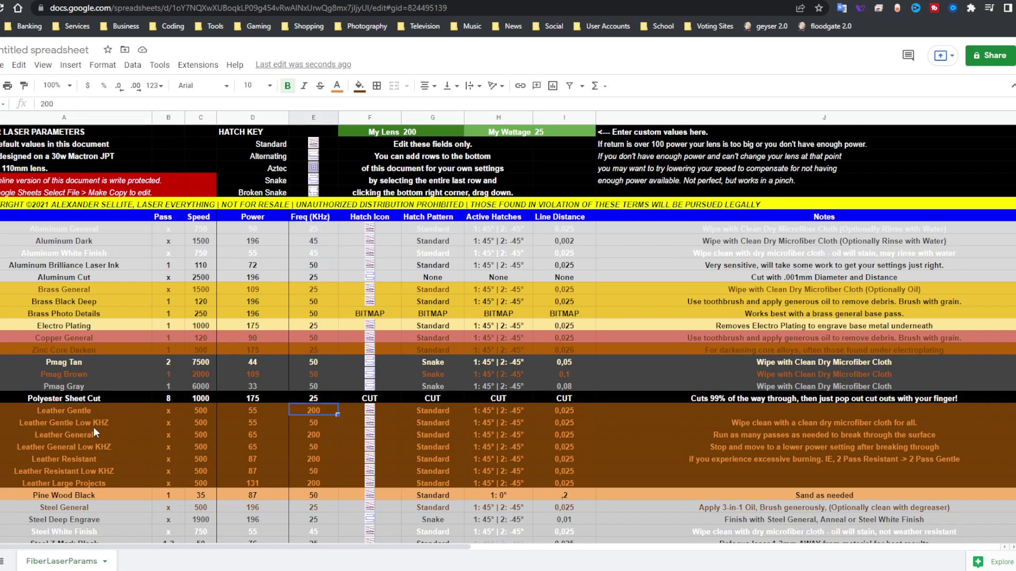
{"action": "scroll", "coordinate": [267, 441], "scroll_direction": "down", "scroll_amount": 4}
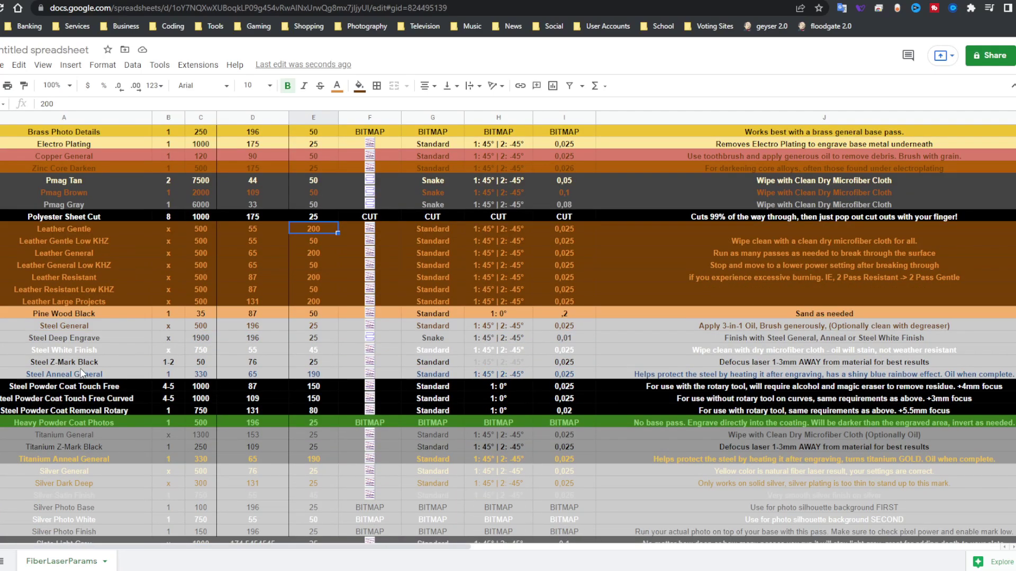
{"action": "left_click", "coordinate": [66, 374]}
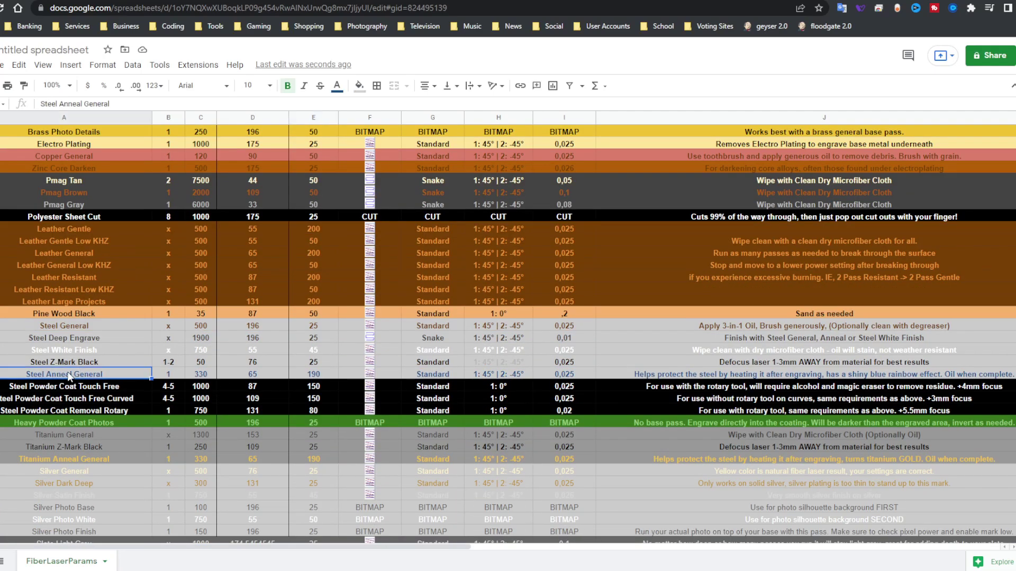
{"action": "left_click", "coordinate": [319, 373]}
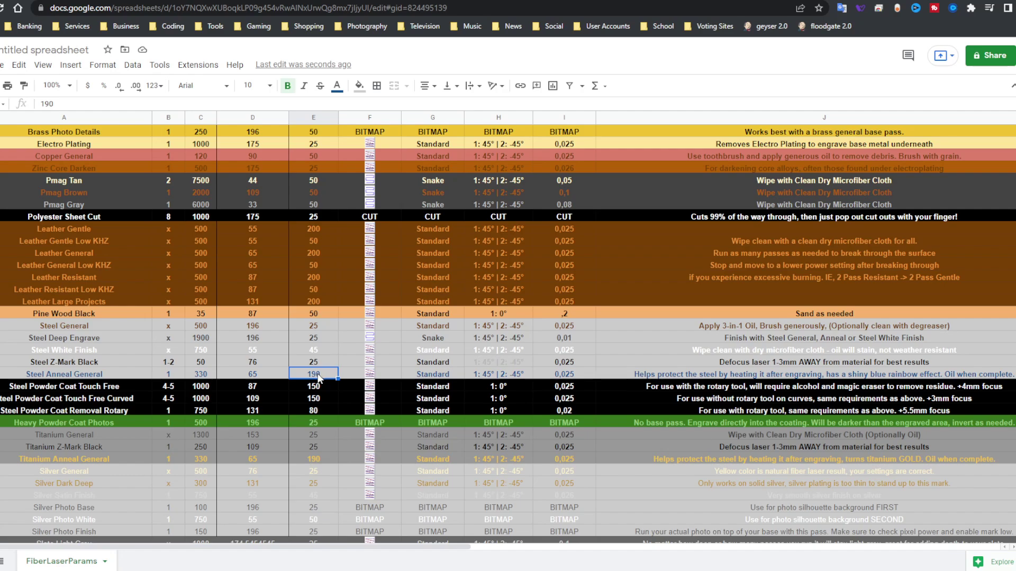
Step: Set the frequency of the Steel Anneal General row to 60 KHz
{"action": "type", "text": "60"}
{"action": "left_click", "coordinate": [329, 411]}
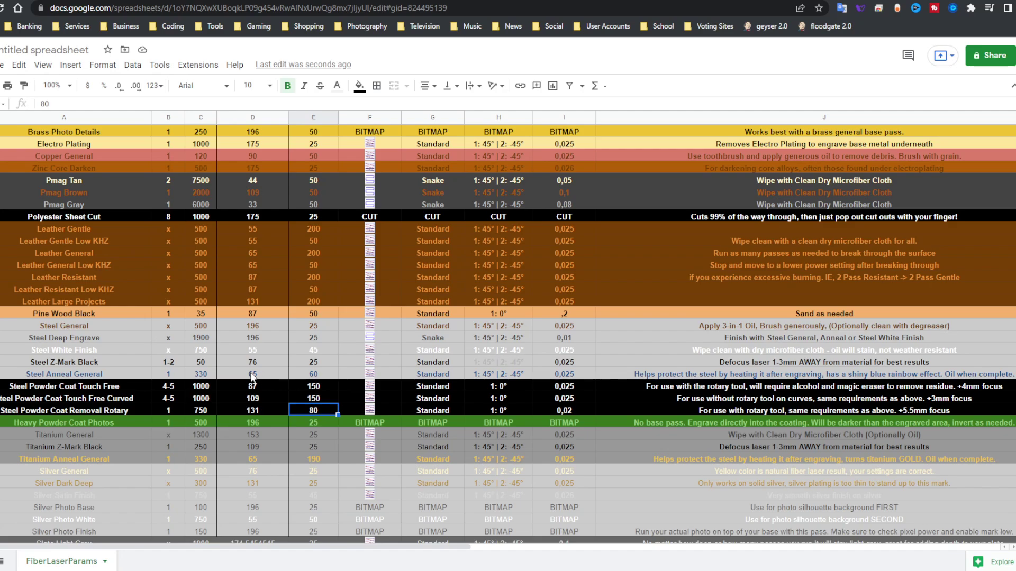
Step: Examine the material names at the start of the parameter list and the Pass value for Aluminum Dark
{"action": "scroll", "coordinate": [303, 354], "scroll_direction": "up", "scroll_amount": 4}
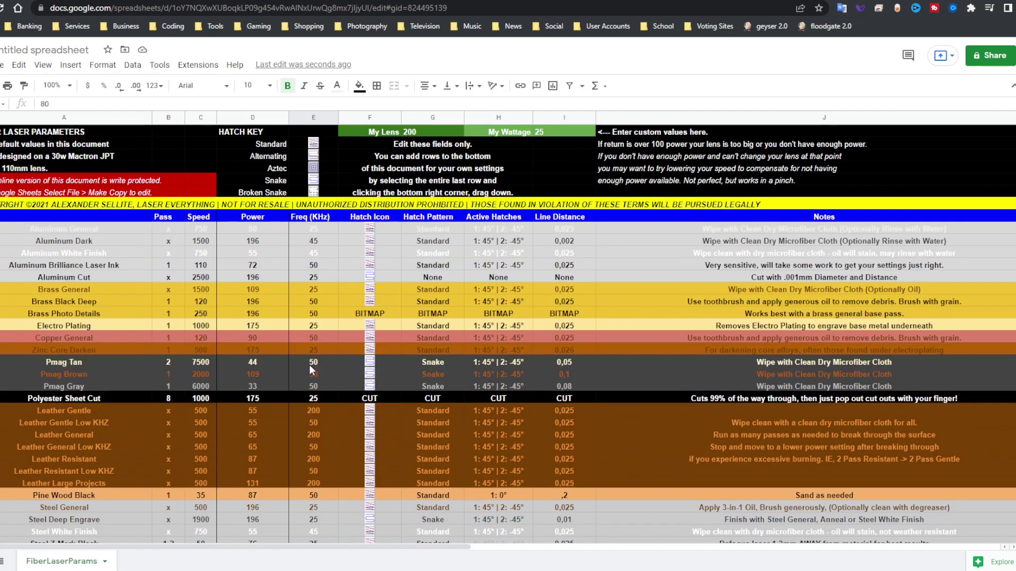
{"action": "scroll", "coordinate": [306, 386], "scroll_direction": "down", "scroll_amount": 5}
{"action": "scroll", "coordinate": [303, 389], "scroll_direction": "up", "scroll_amount": 5}
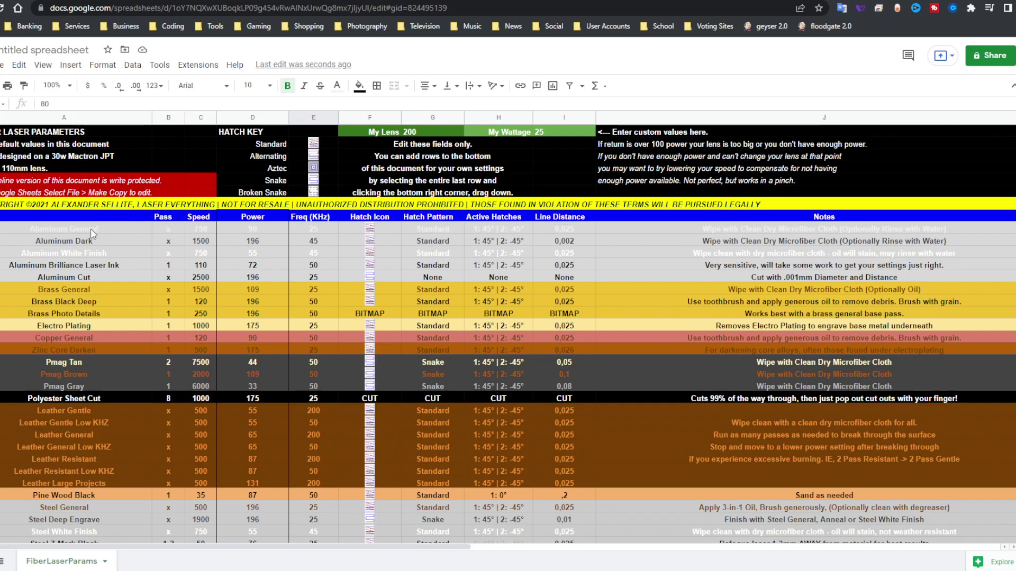
{"action": "left_click_drag", "start_coordinate": [74, 221], "coordinate": [78, 237]}
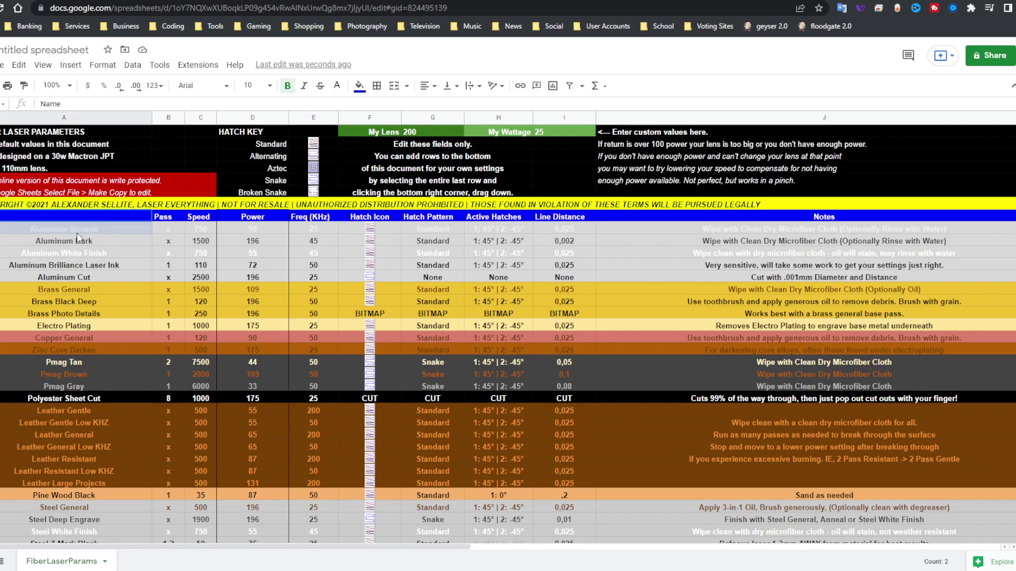
{"action": "left_click", "coordinate": [77, 241]}
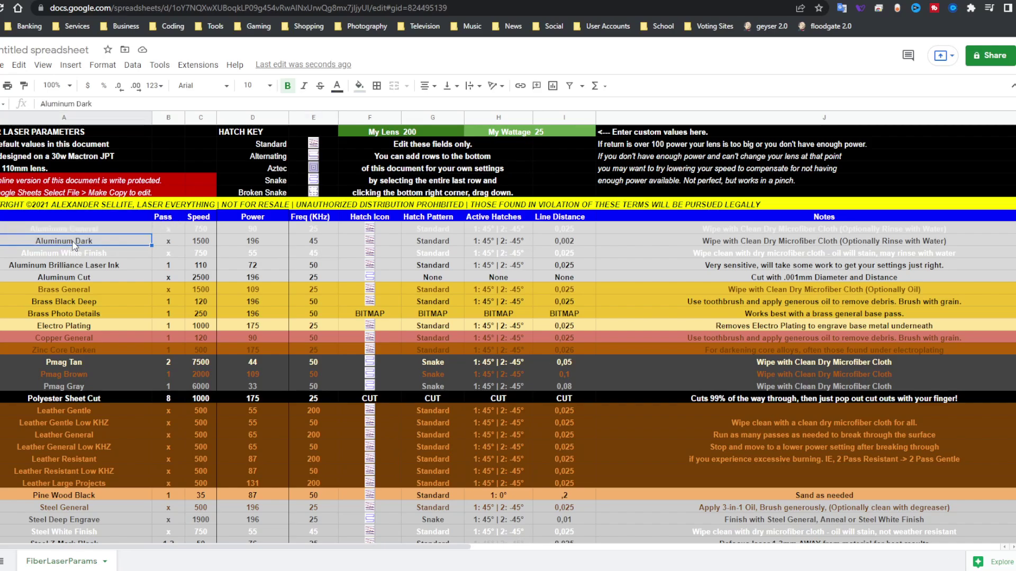
{"action": "left_click", "coordinate": [173, 243]}
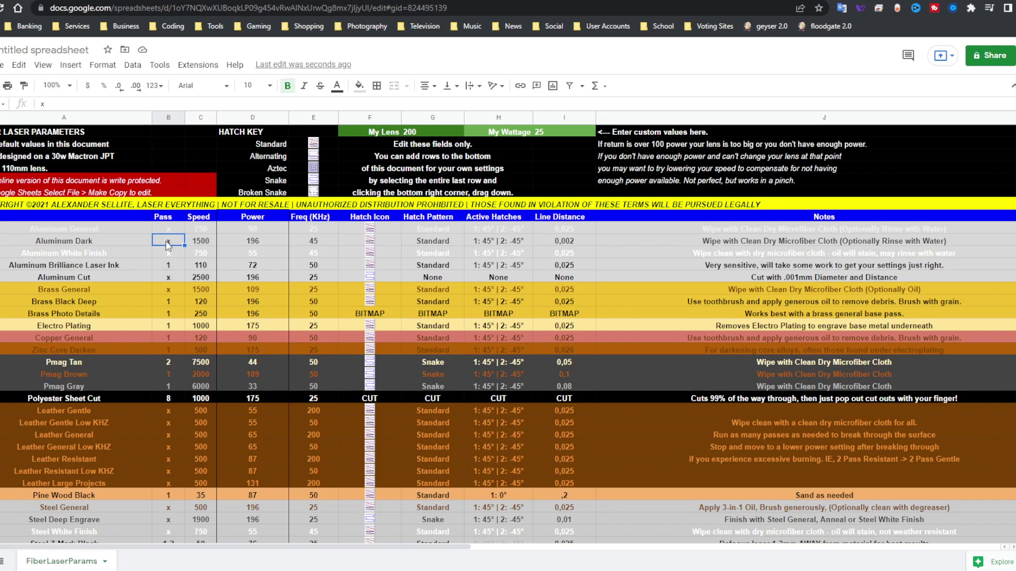
Step: Read across the Aluminum Brilliance Laser Ink row, from pass, speed, power and frequency to the hatch settings, line distance and notes
{"action": "left_click", "coordinate": [173, 266]}
{"action": "left_click", "coordinate": [199, 264]}
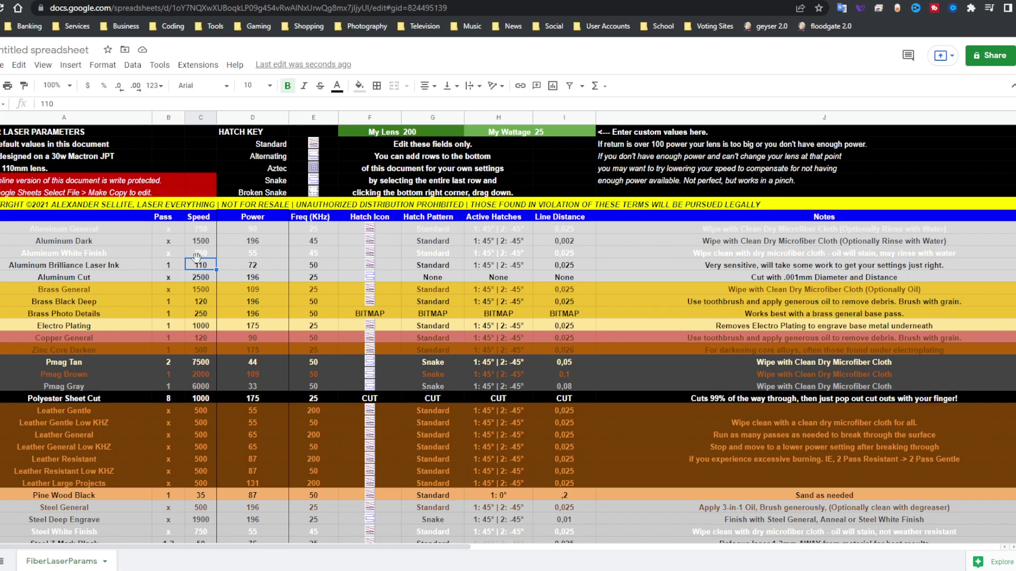
{"action": "left_click", "coordinate": [255, 268]}
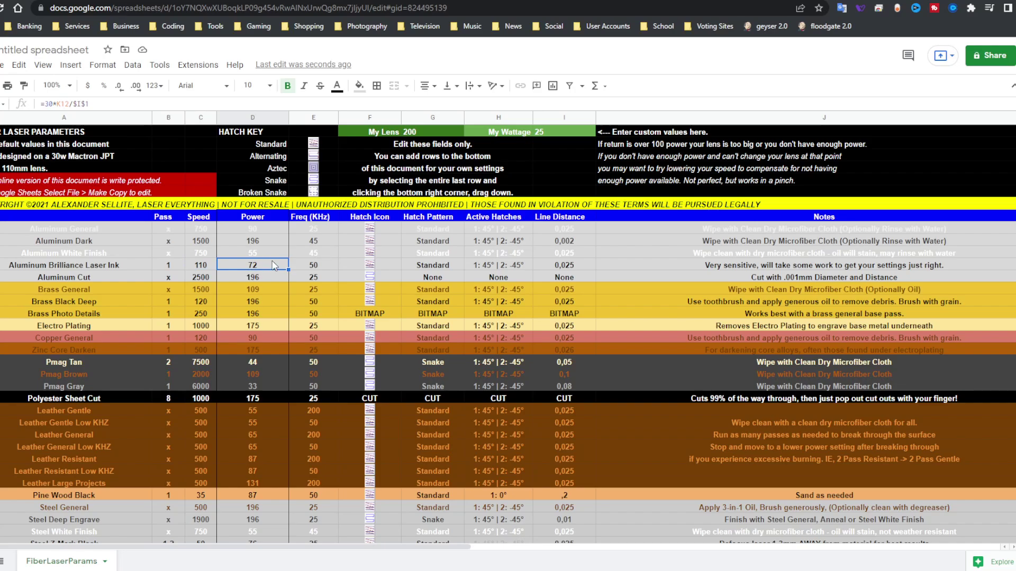
{"action": "left_click", "coordinate": [308, 266]}
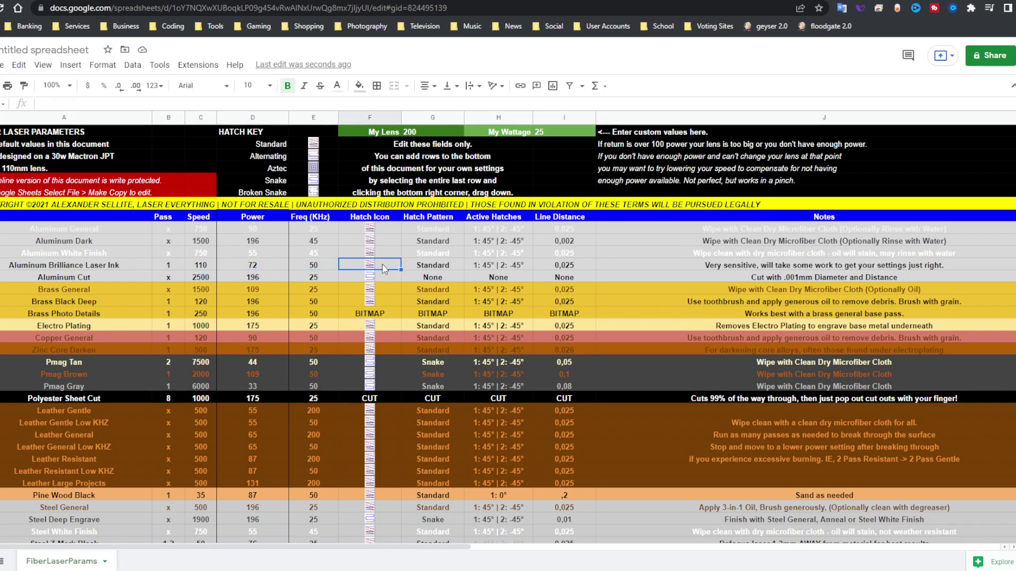
{"action": "left_click", "coordinate": [412, 267]}
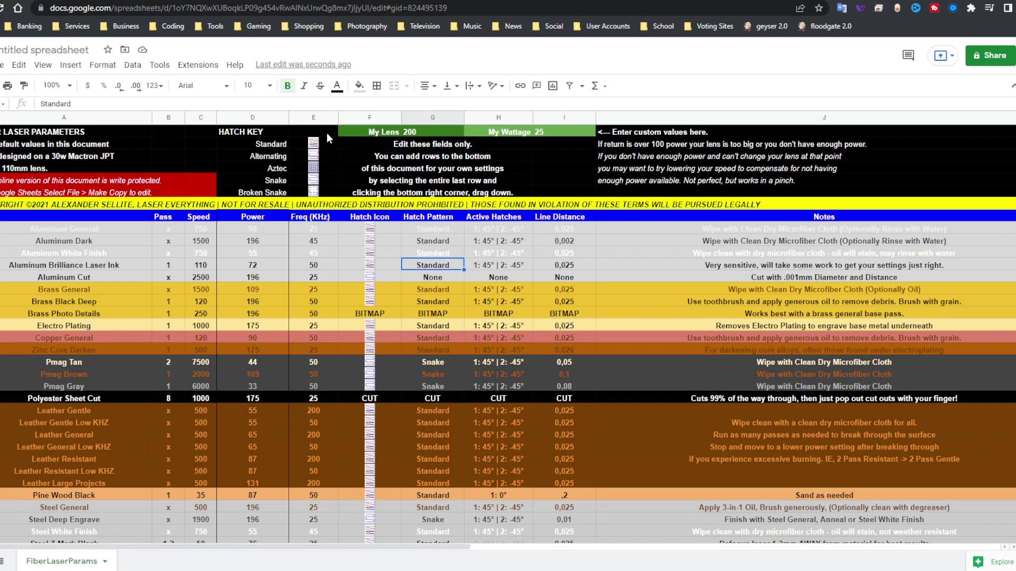
{"action": "left_click", "coordinate": [503, 266]}
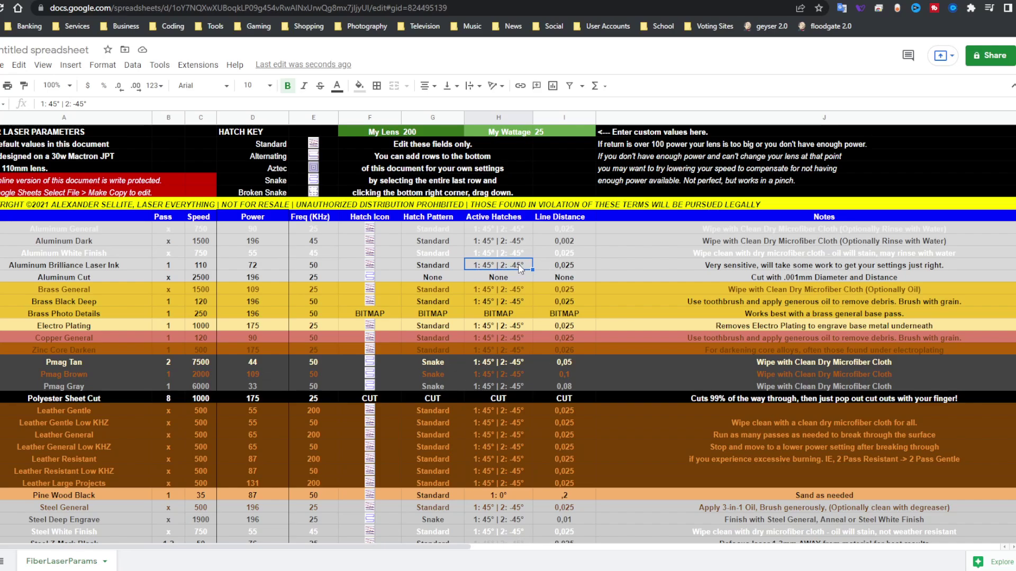
{"action": "left_click", "coordinate": [562, 269]}
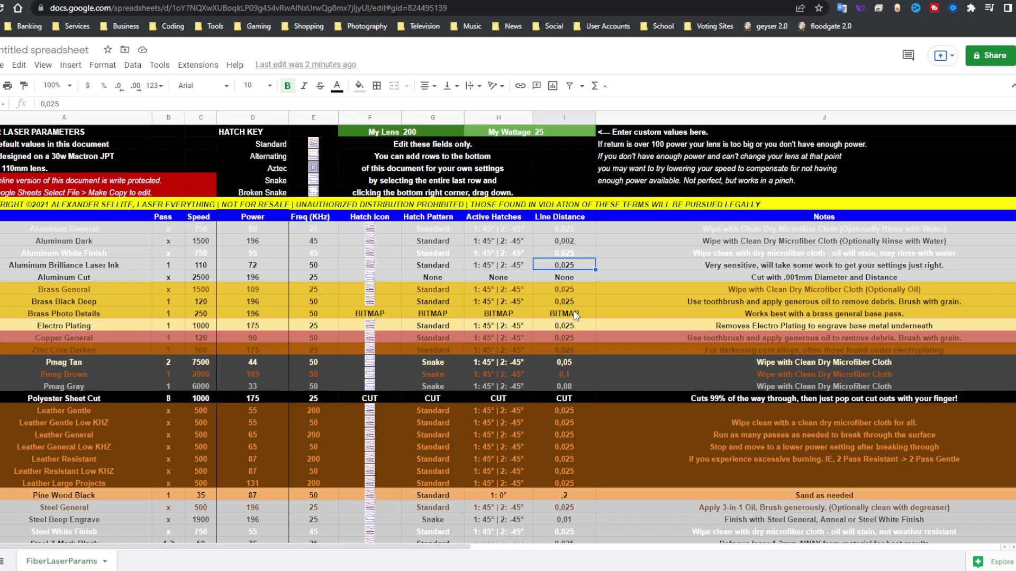
{"action": "left_click", "coordinate": [716, 271]}
Step: Look through the whole material list down to the experimental entries, and review the My Lens and My Wattage fields
{"action": "scroll", "coordinate": [733, 276], "scroll_direction": "down", "scroll_amount": 5}
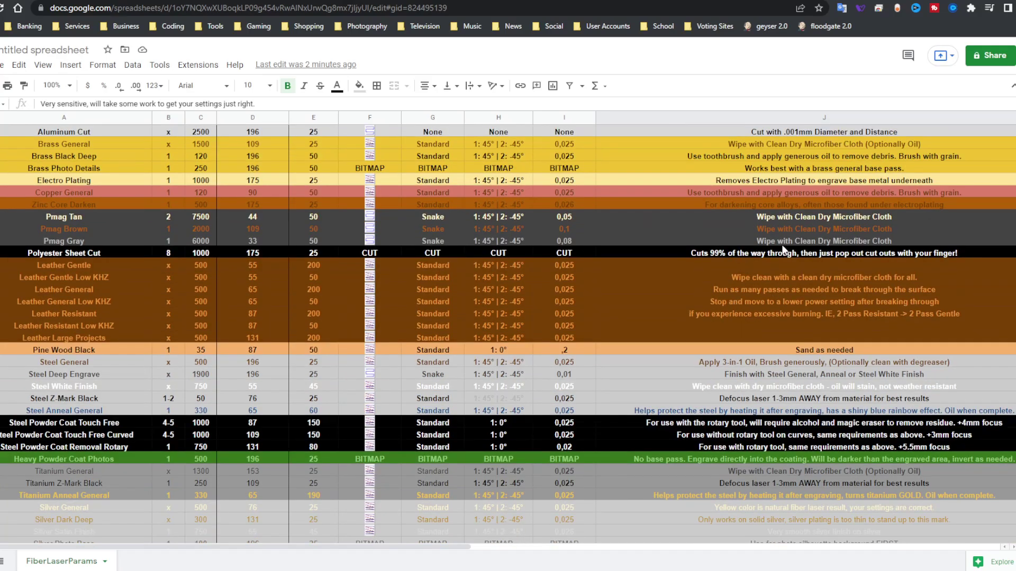
{"action": "scroll", "coordinate": [764, 444], "scroll_direction": "down", "scroll_amount": 7}
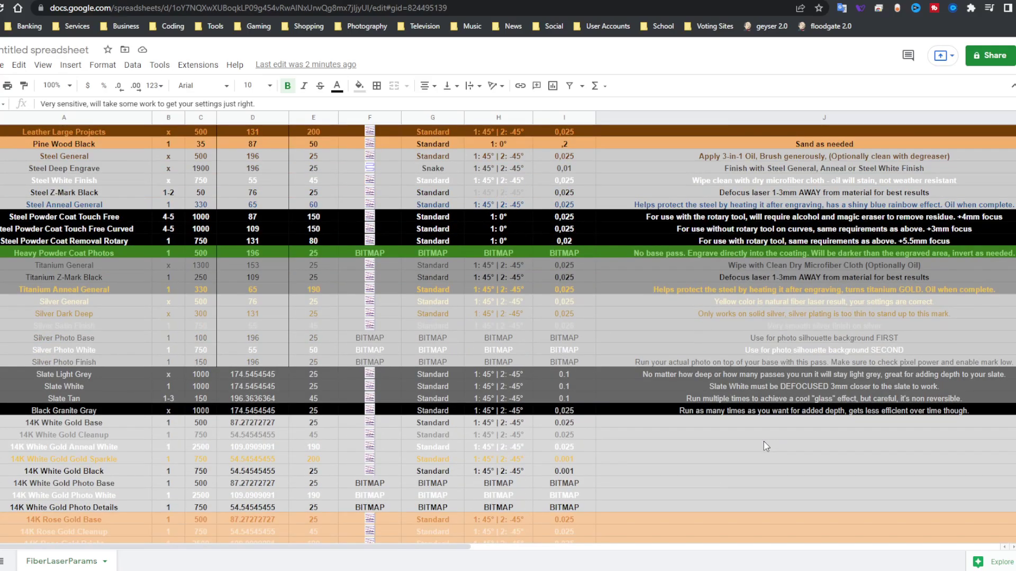
{"action": "scroll", "coordinate": [764, 441], "scroll_direction": "down", "scroll_amount": 11}
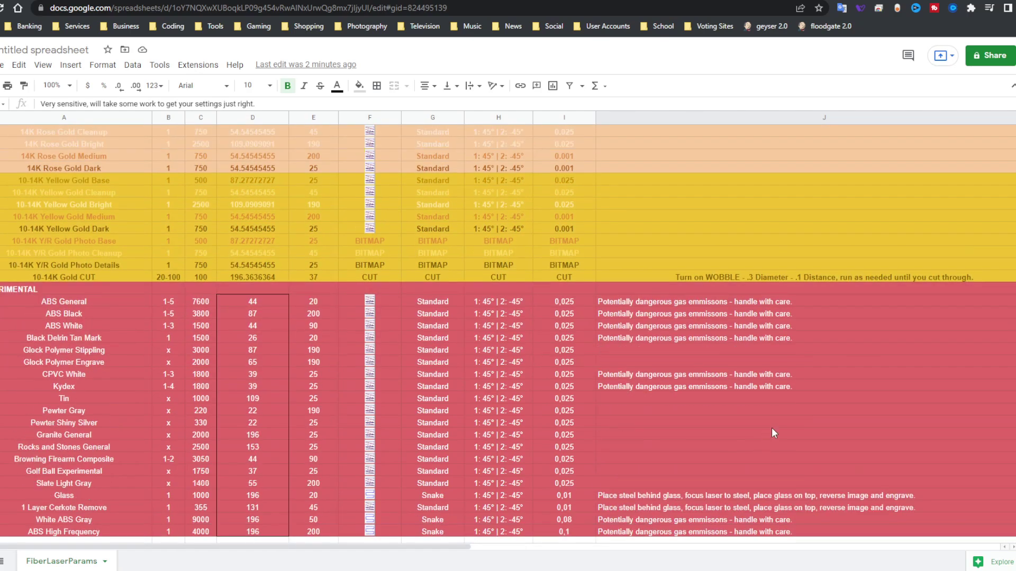
{"action": "scroll", "coordinate": [773, 433], "scroll_direction": "up", "scroll_amount": 20}
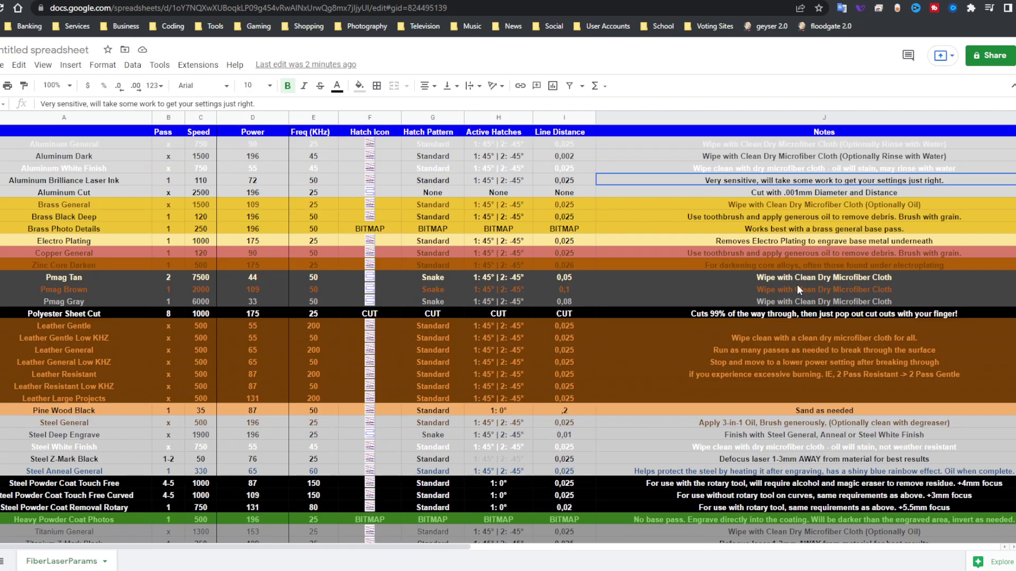
{"action": "scroll", "coordinate": [797, 285], "scroll_direction": "up", "scroll_amount": 3}
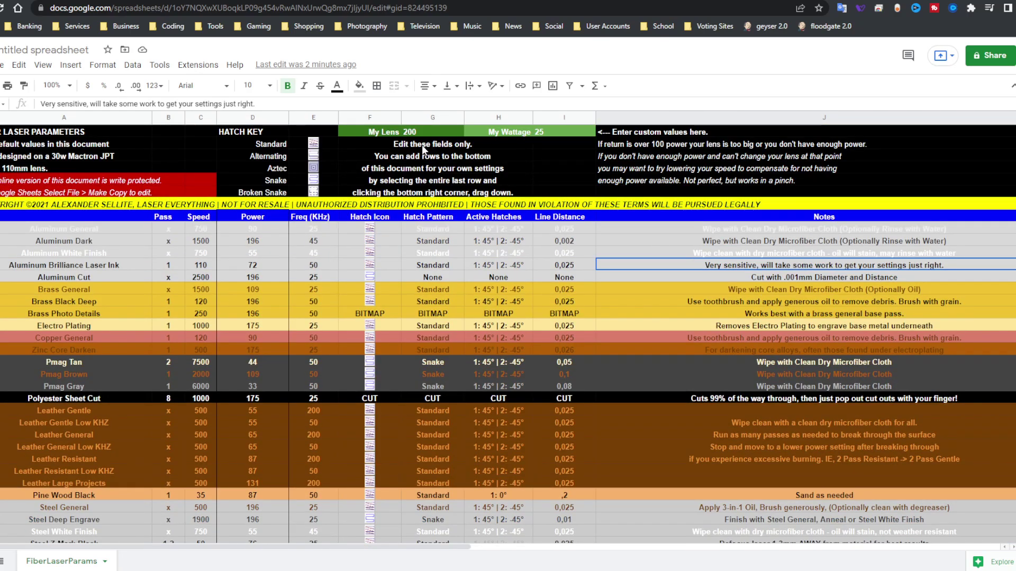
{"action": "left_click", "coordinate": [413, 133]}
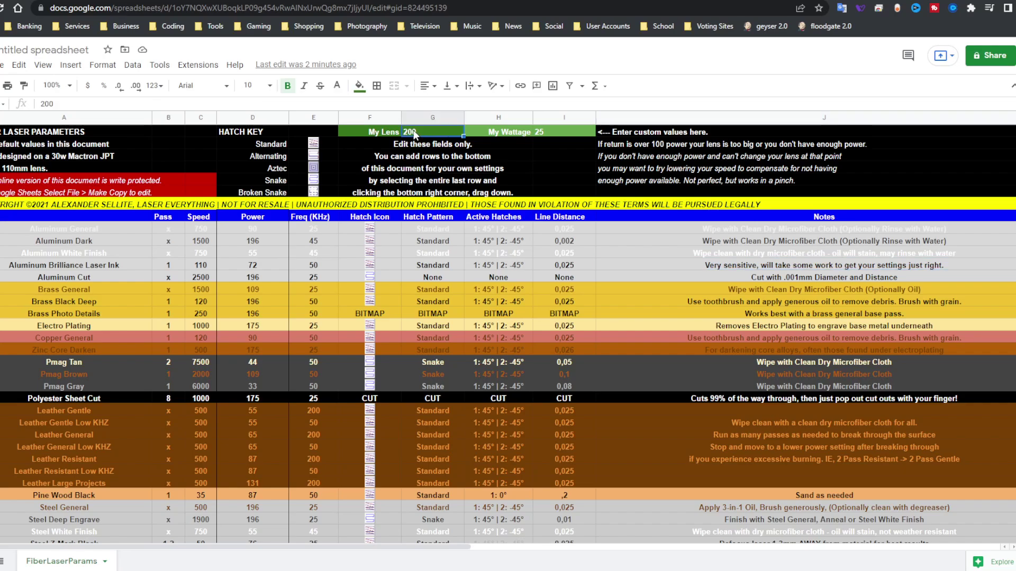
{"action": "left_click", "coordinate": [560, 131]}
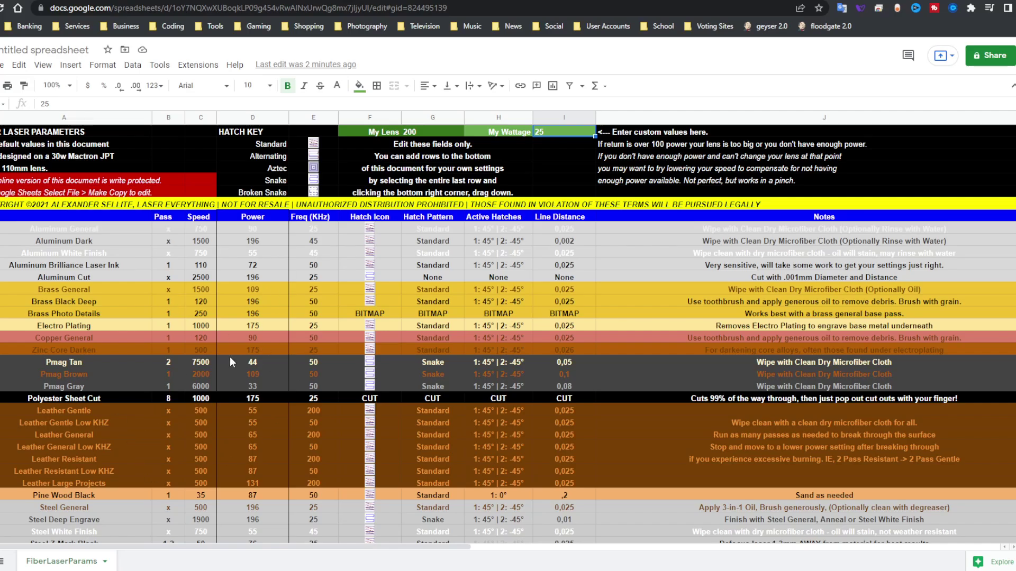
Step: Dock the spreadsheet window to half the screen, and launch EzCad2 from the Ezcad2.14.11 folder, dismissing its startup notices
{"action": "left_click_drag", "start_coordinate": [271, 15], "coordinate": [754, 11]}
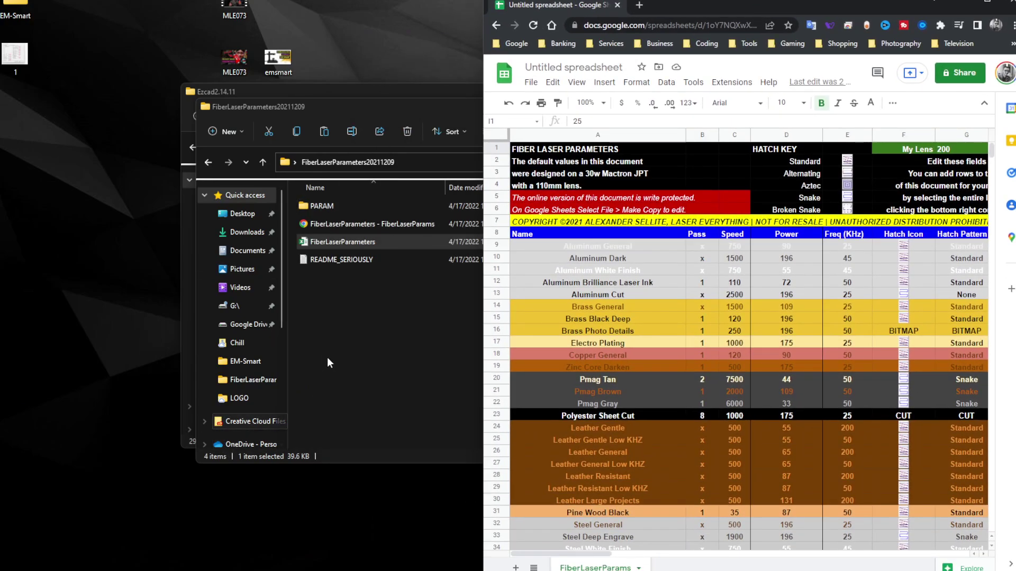
{"action": "left_click", "coordinate": [328, 363]}
{"action": "left_click", "coordinate": [347, 90]}
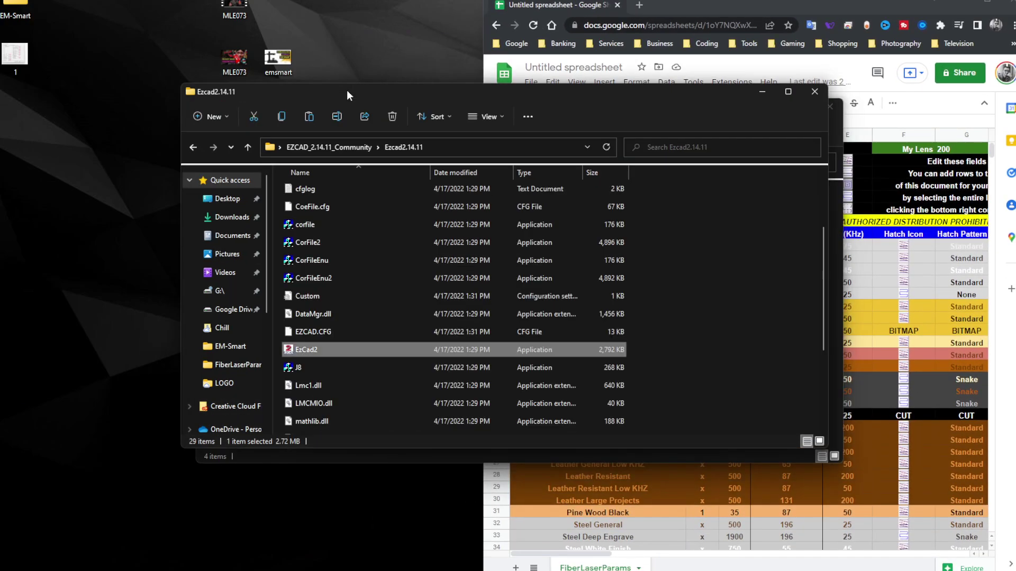
{"action": "double_click", "coordinate": [309, 353]}
{"action": "left_click", "coordinate": [537, 309]}
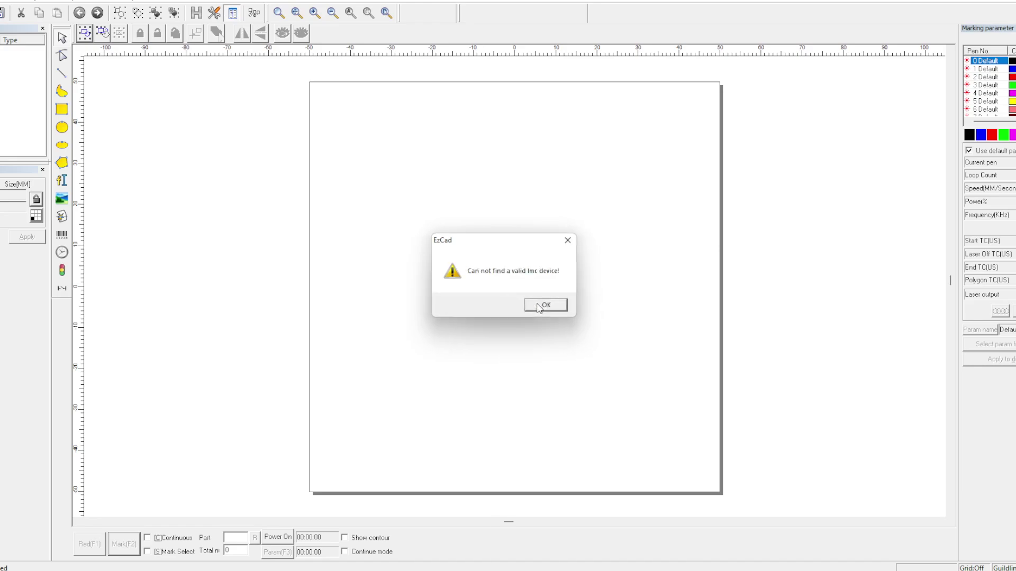
{"action": "left_click", "coordinate": [539, 308]}
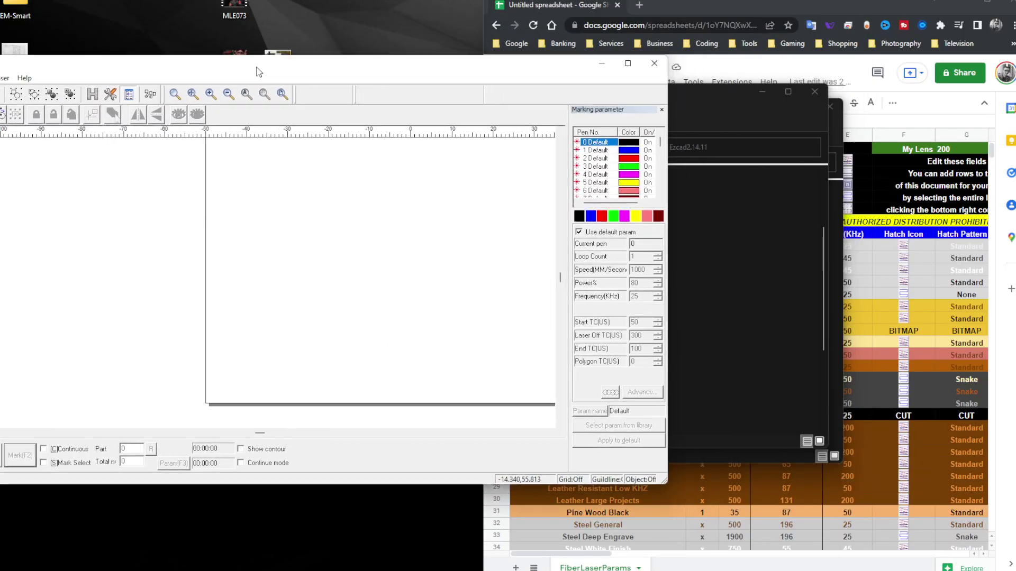
Step: Place the EzCad2 window beside the spreadsheet, and clear the two file folder windows out of the way
{"action": "left_click_drag", "start_coordinate": [250, 67], "coordinate": [70, 37]}
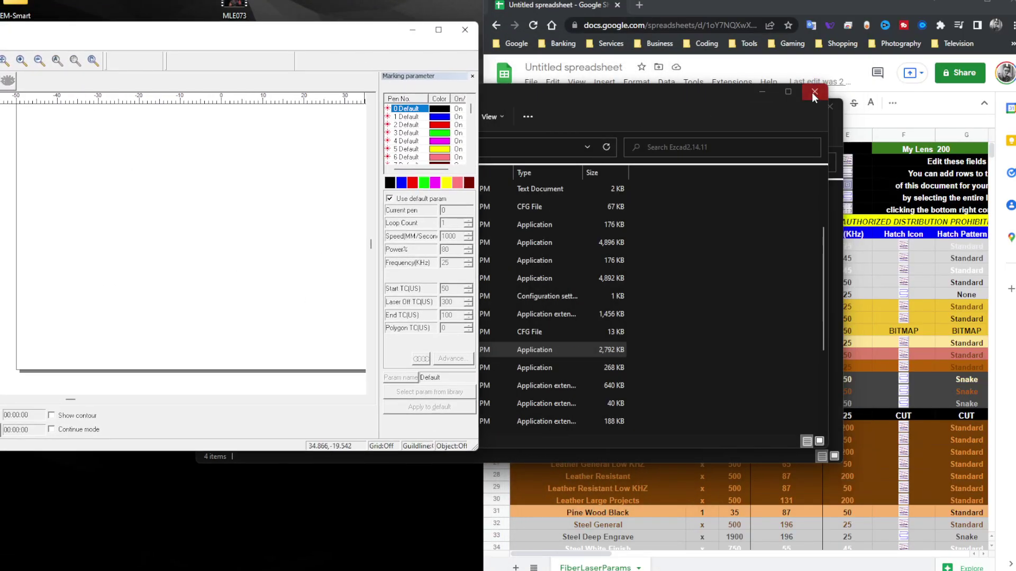
{"action": "left_click", "coordinate": [761, 95]}
{"action": "left_click", "coordinate": [777, 106]}
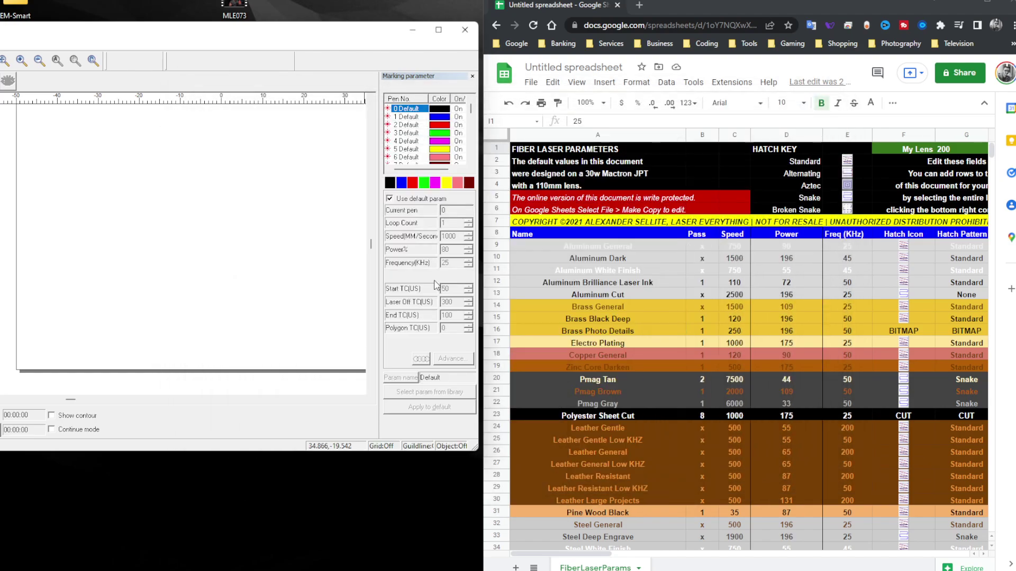
Step: Turn off the default parameters for pen 0 in EzCad2 and load the F Aluminum - Dark preset from the parameter library
{"action": "left_click", "coordinate": [403, 198]}
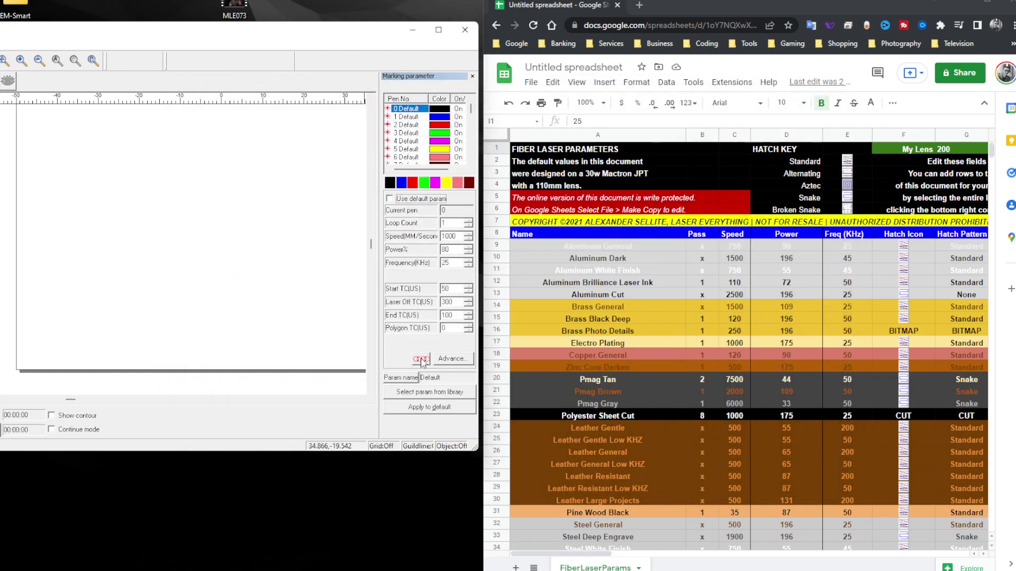
{"action": "left_click", "coordinate": [426, 392]}
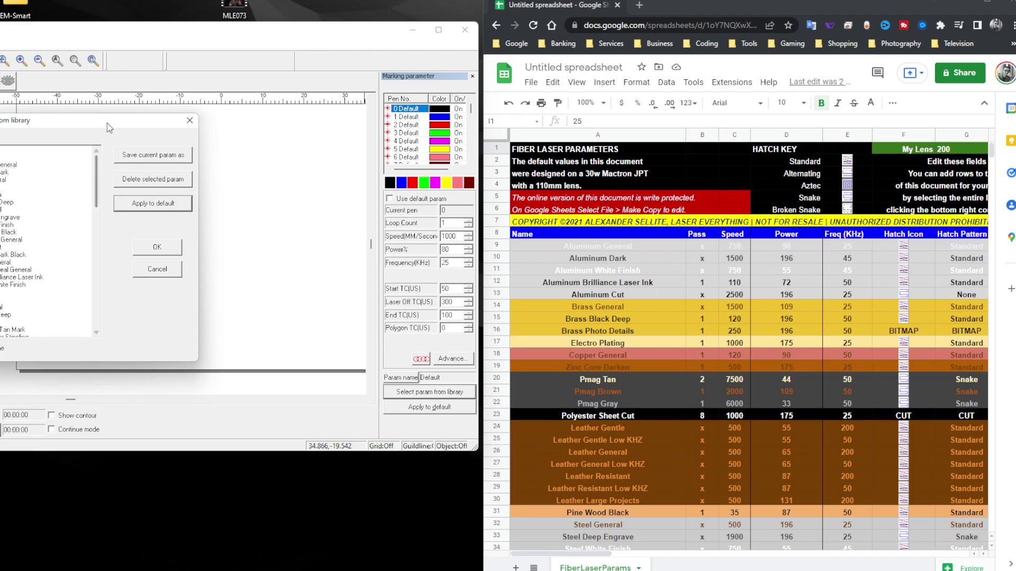
{"action": "left_click", "coordinate": [425, 393]}
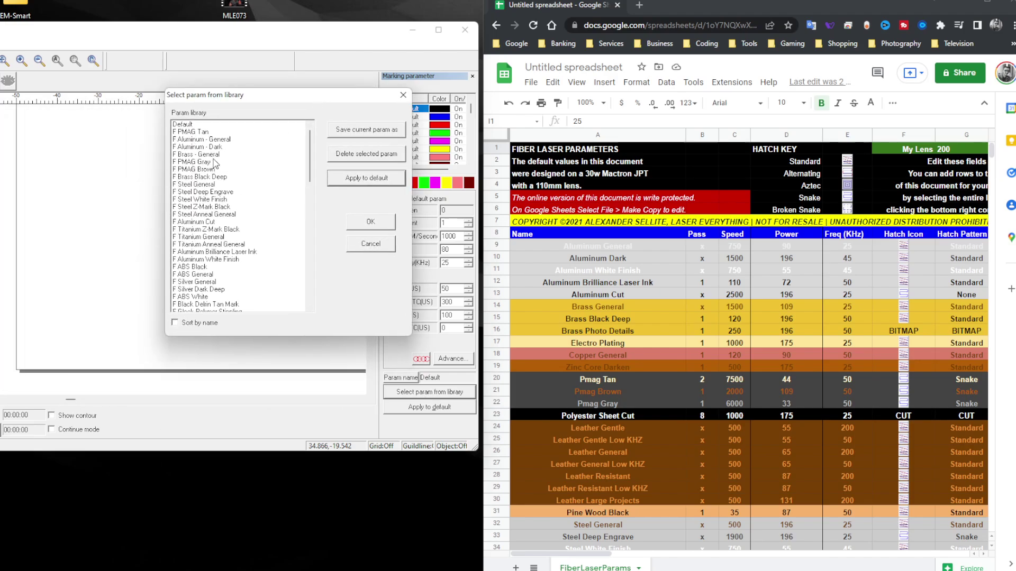
{"action": "left_click", "coordinate": [204, 140]}
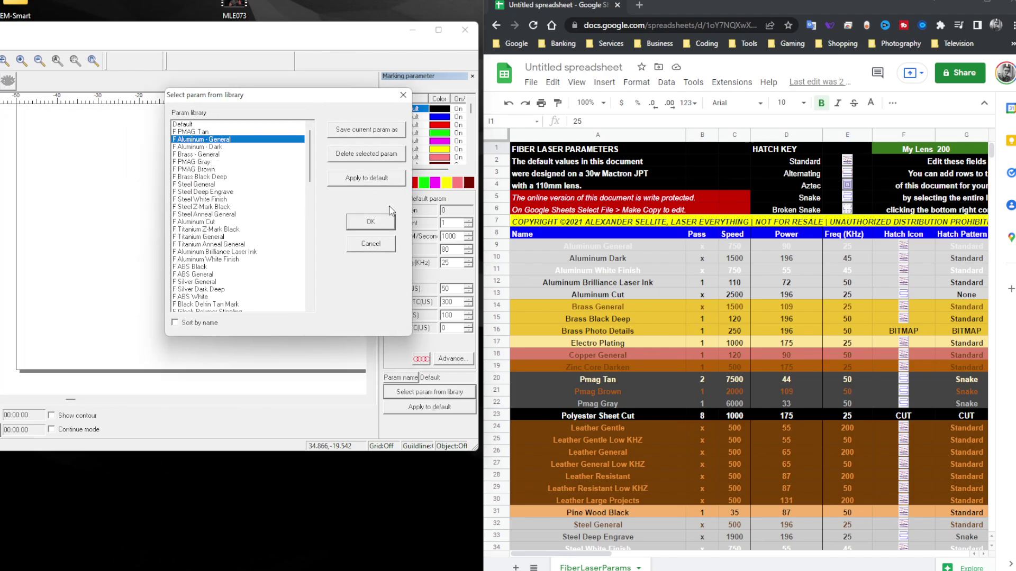
{"action": "left_click", "coordinate": [202, 148]}
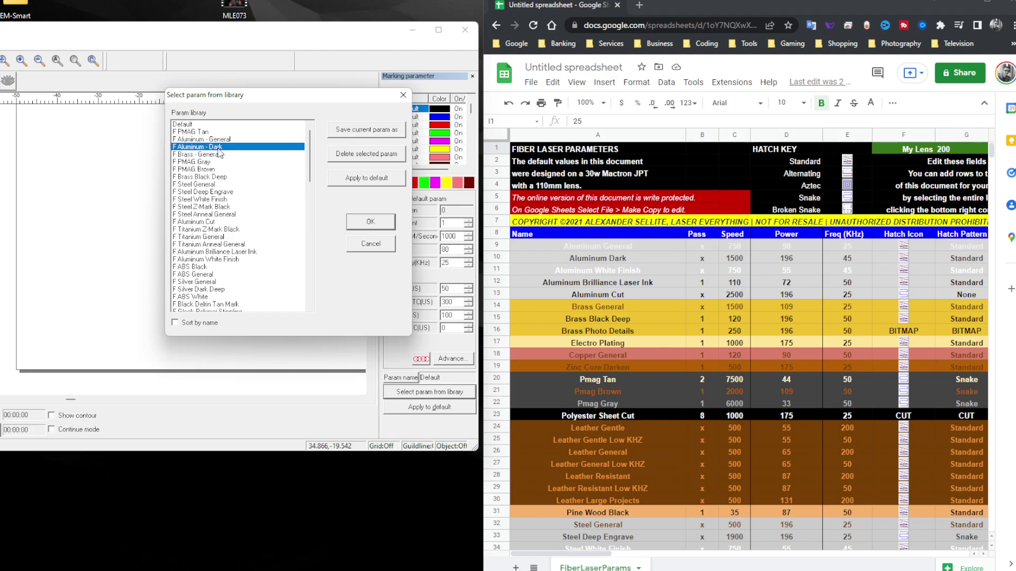
{"action": "left_click", "coordinate": [356, 223]}
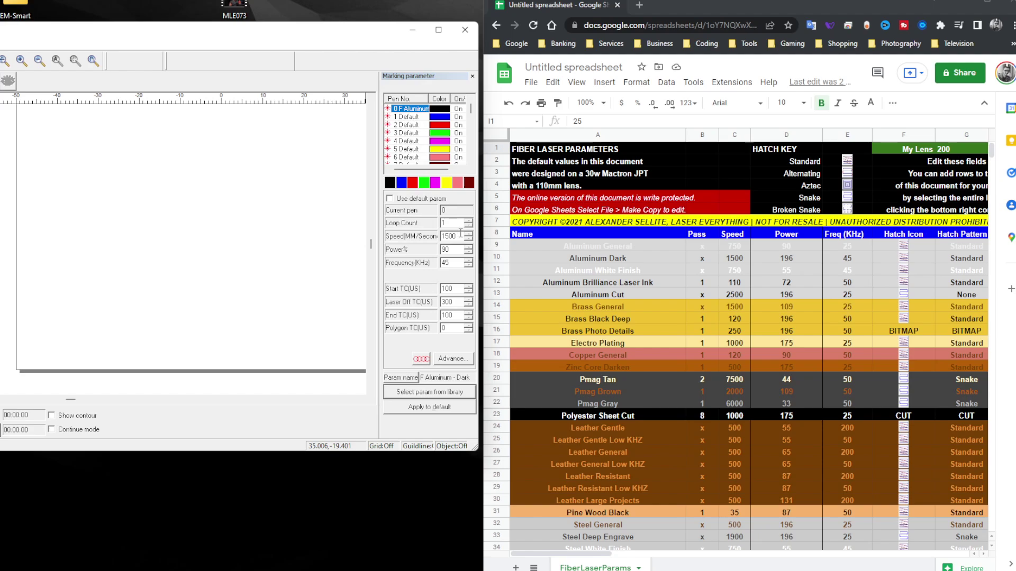
Step: Compare the loaded preset's speed, power and frequency with the Aluminum Dark row in the spreadsheet, including its hatch columns
{"action": "left_click_drag", "start_coordinate": [460, 233], "coordinate": [426, 235]}
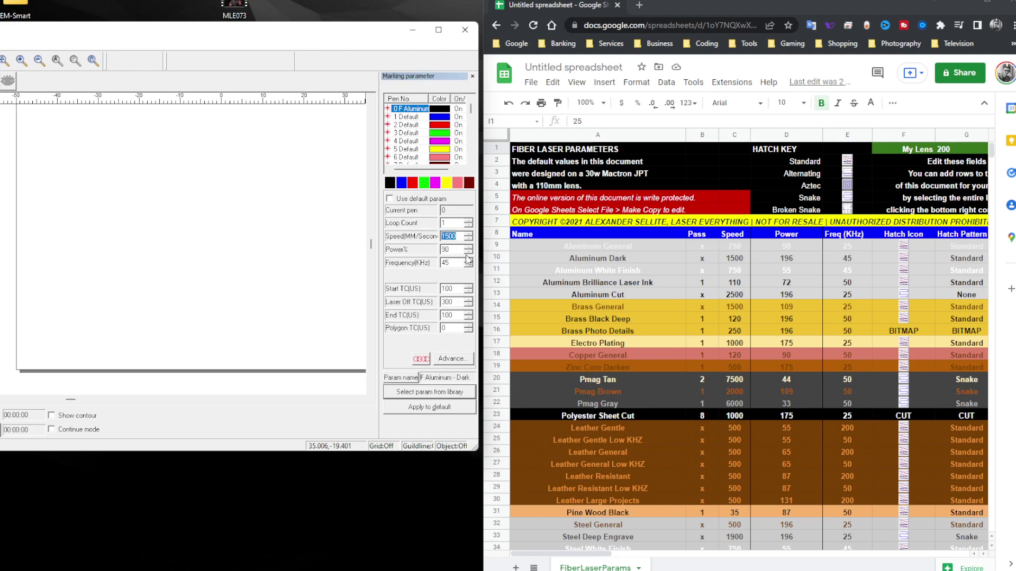
{"action": "left_click", "coordinate": [795, 259]}
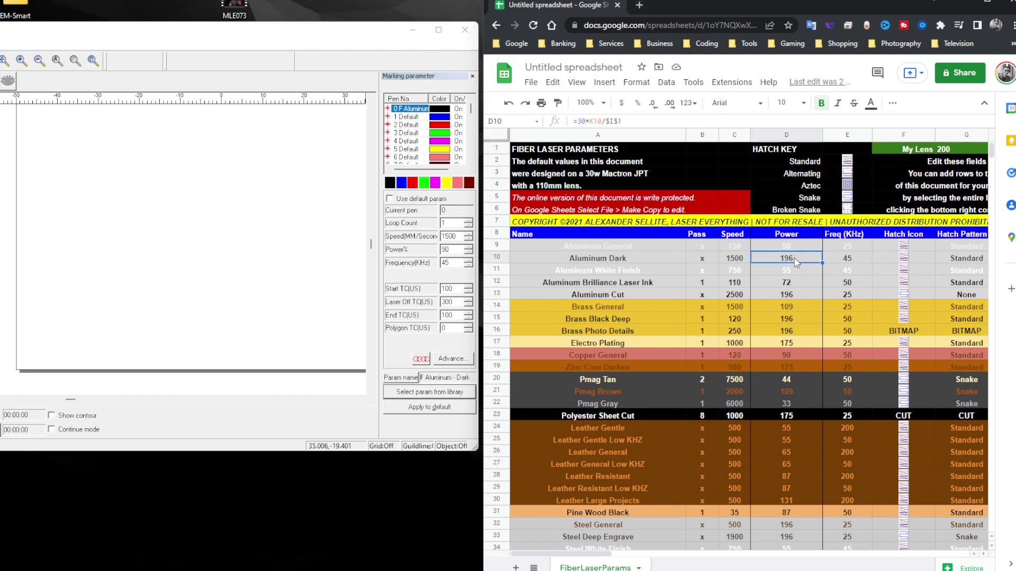
{"action": "left_click", "coordinate": [847, 259]}
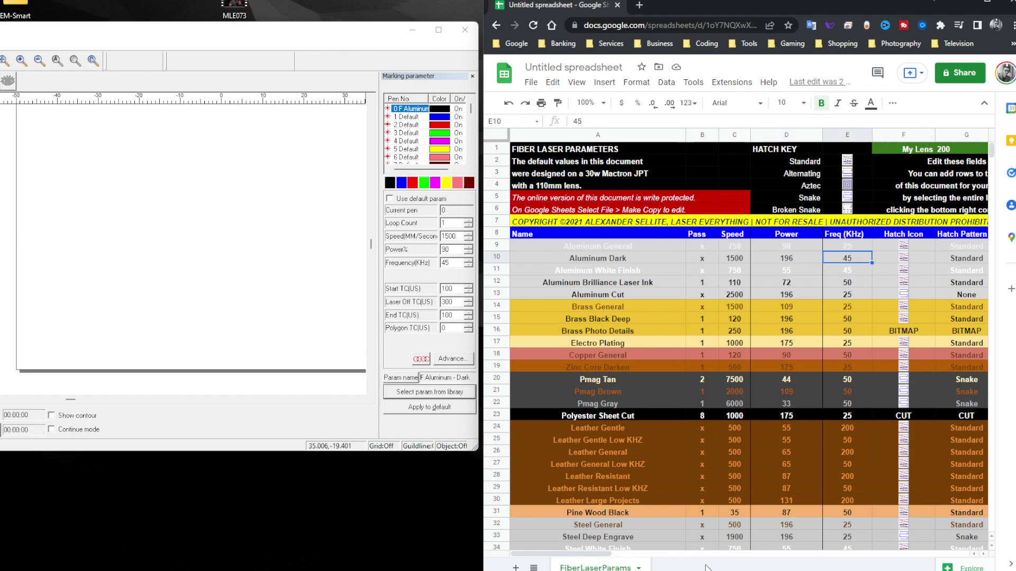
{"action": "left_click_drag", "start_coordinate": [560, 553], "coordinate": [622, 553]}
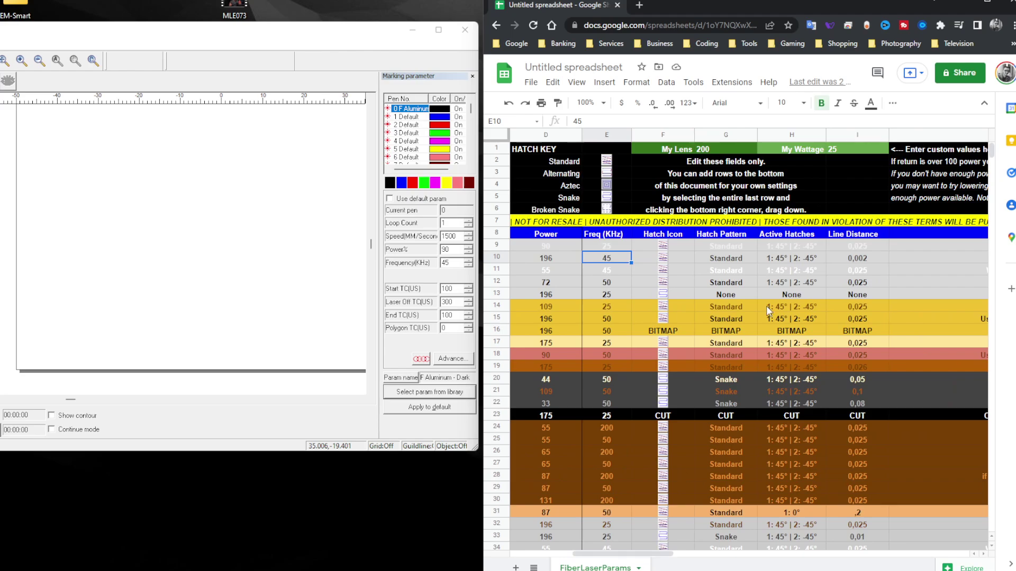
Step: Set the My Wattage value at the head of the spreadsheet to 50
{"action": "left_click", "coordinate": [838, 151]}
{"action": "type", "text": "50"}
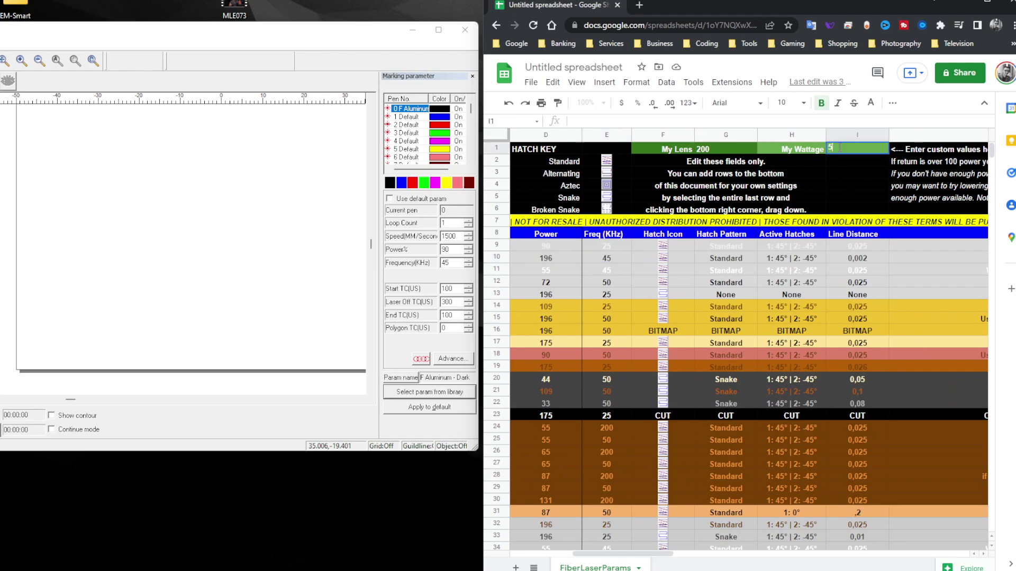
{"action": "key", "text": "Return"}
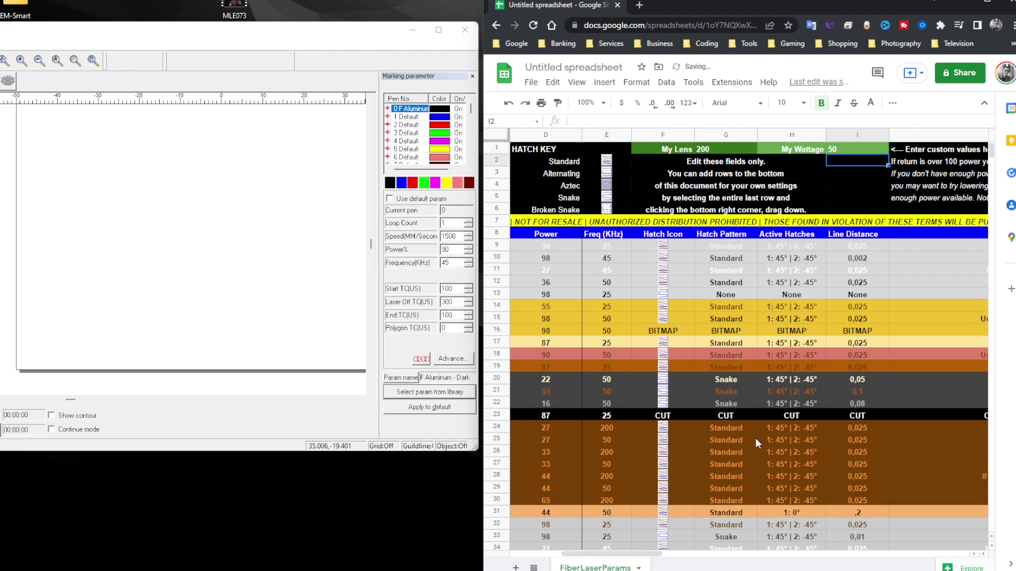
Step: Set the pen's power to 98 to match the Aluminum Dark row, and overwrite the F Aluminum - Dark preset in the parameter library
{"action": "left_click_drag", "start_coordinate": [609, 554], "coordinate": [586, 553]}
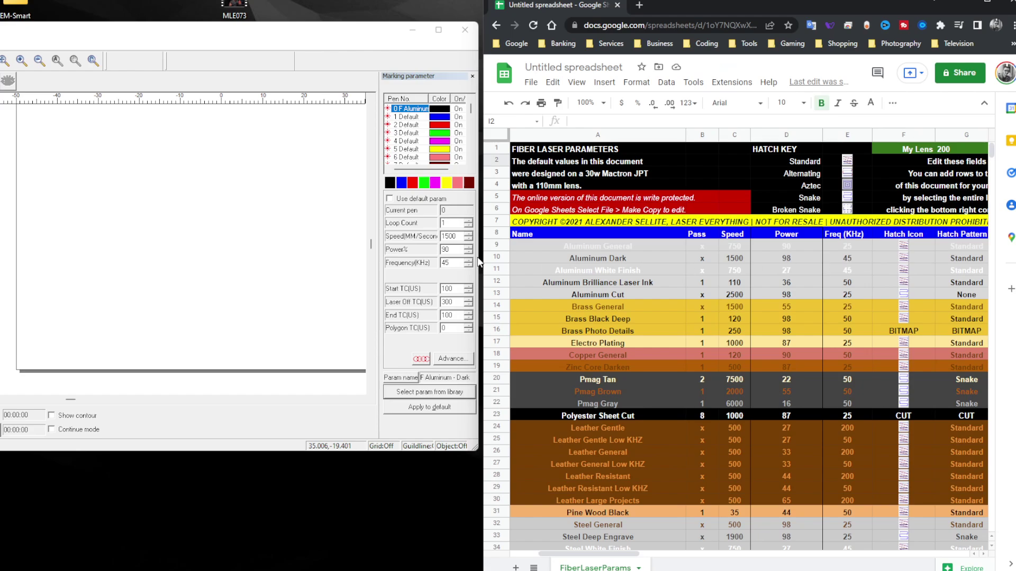
{"action": "double_click", "coordinate": [451, 249]}
{"action": "type", "text": "9"}
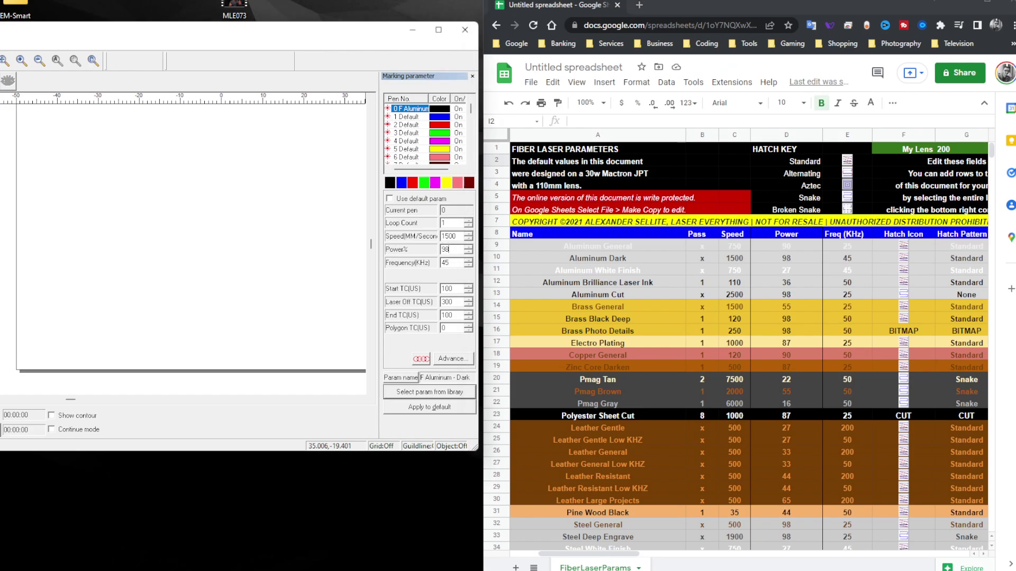
{"action": "type", "text": "8"}
{"action": "left_click", "coordinate": [434, 394]}
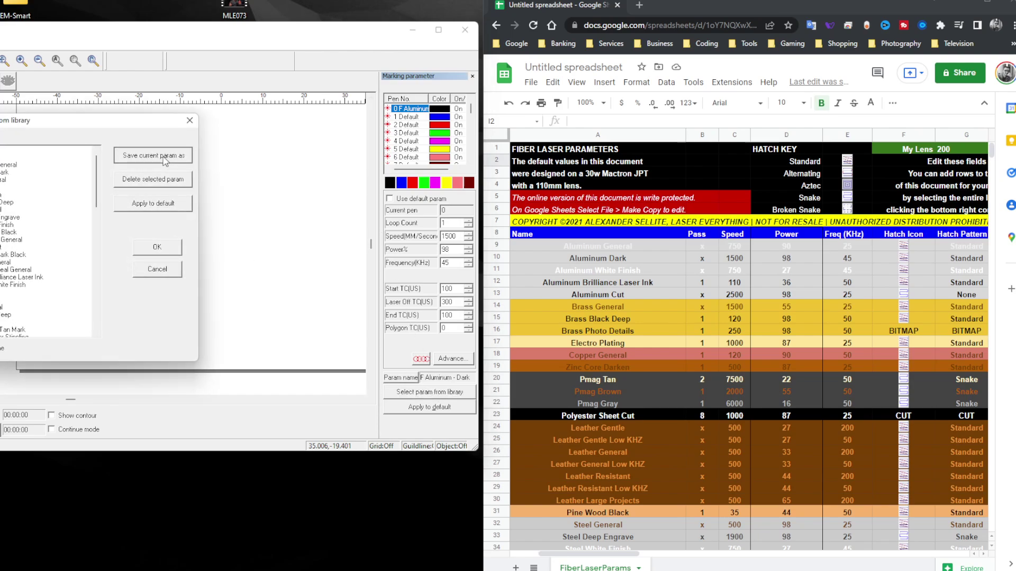
{"action": "left_click", "coordinate": [165, 156]}
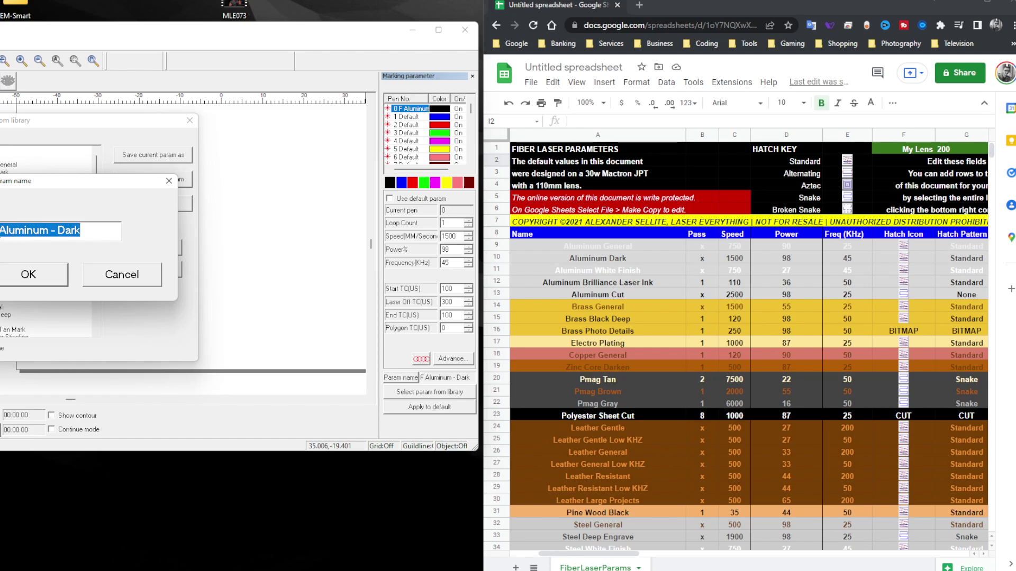
{"action": "left_click", "coordinate": [40, 275]}
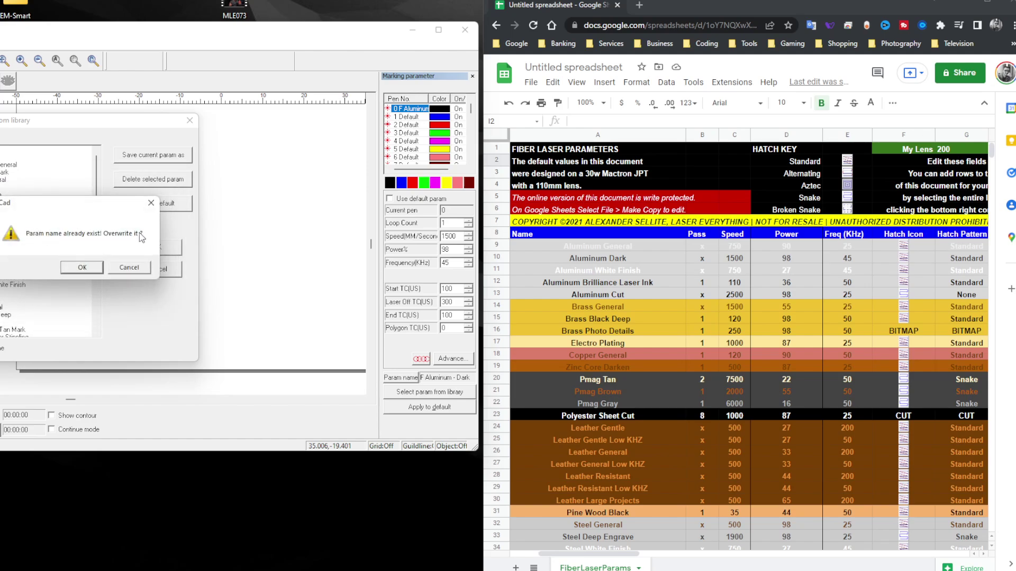
{"action": "left_click", "coordinate": [83, 267]}
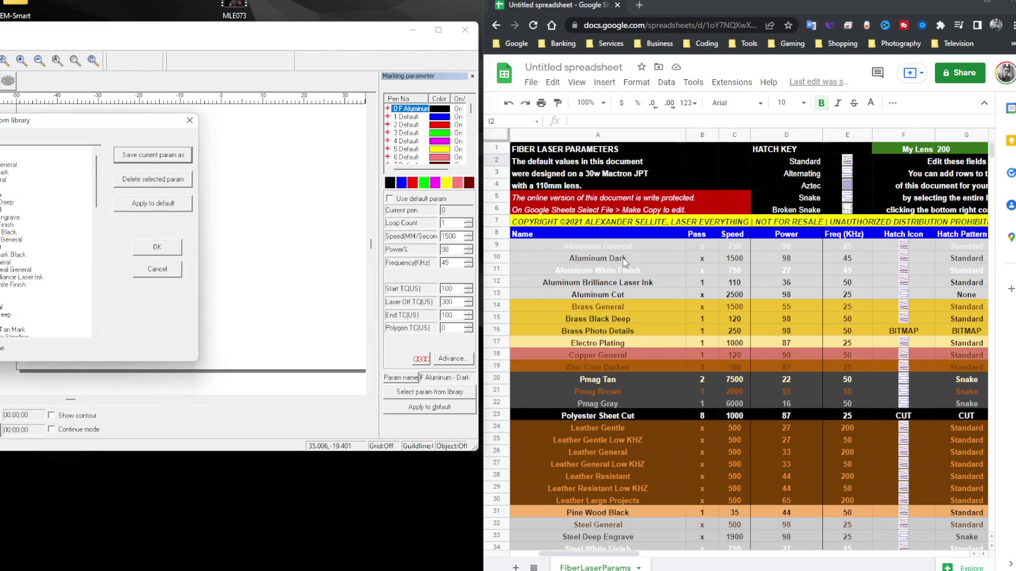
Step: Look over the spreadsheet's material rows and the presets listed in the EzCad2 parameter library, leaving the library unchanged
{"action": "scroll", "coordinate": [613, 523], "scroll_direction": "down", "scroll_amount": 10}
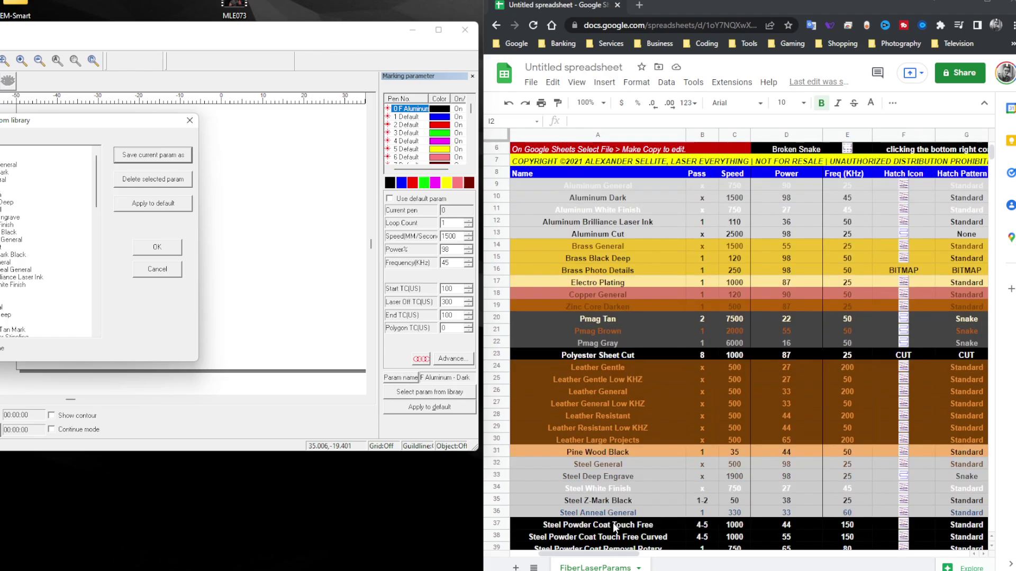
{"action": "scroll", "coordinate": [612, 502], "scroll_direction": "up", "scroll_amount": 10}
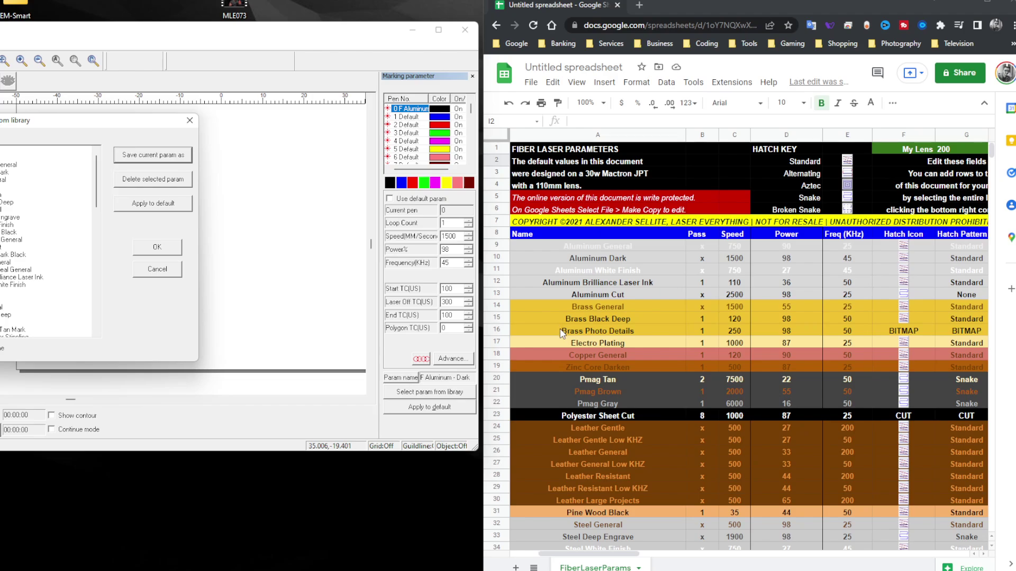
{"action": "scroll", "coordinate": [645, 296], "scroll_direction": "down", "scroll_amount": 10}
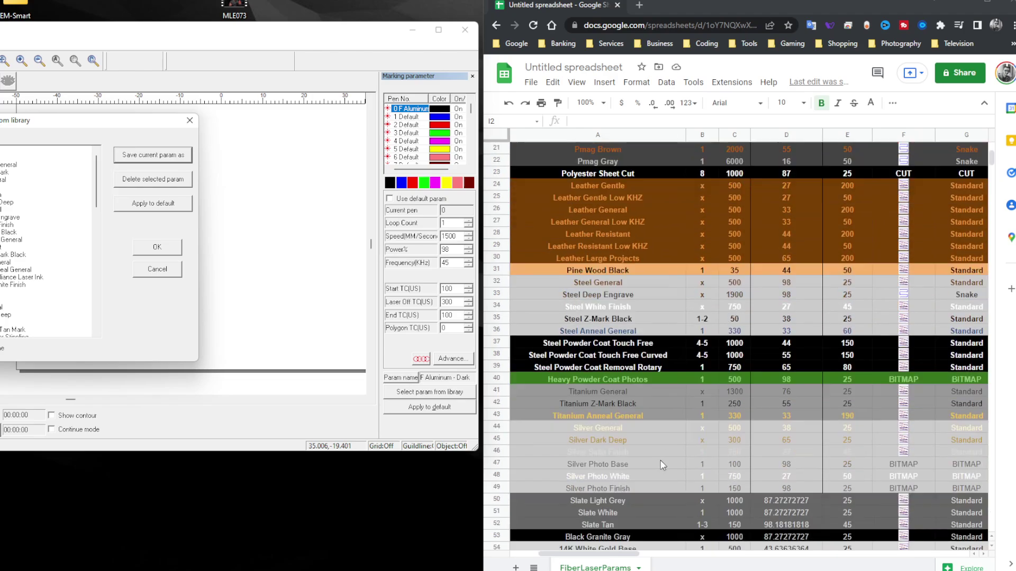
{"action": "scroll", "coordinate": [659, 455], "scroll_direction": "up", "scroll_amount": 10}
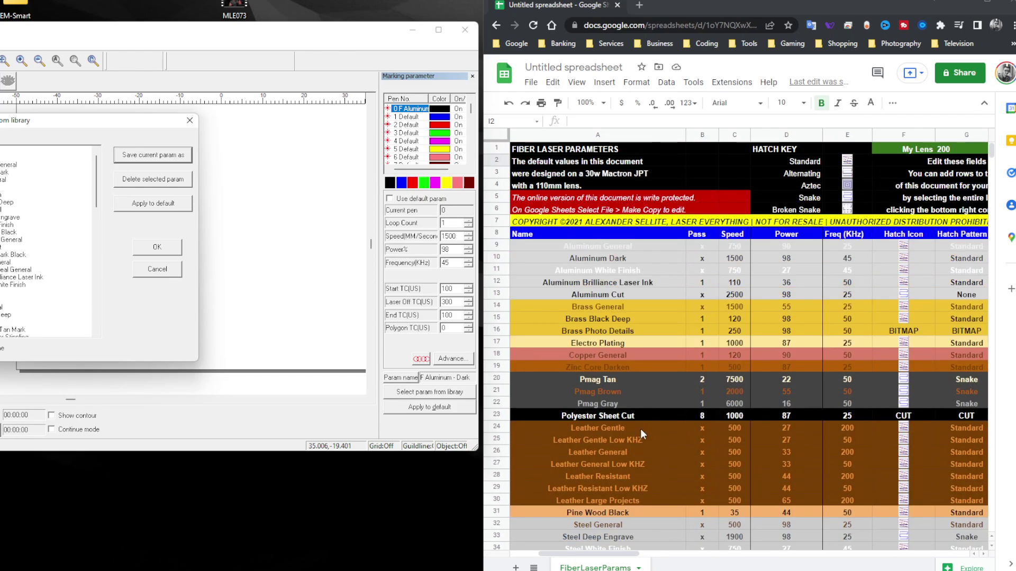
{"action": "left_click_drag", "start_coordinate": [79, 120], "coordinate": [290, 128]}
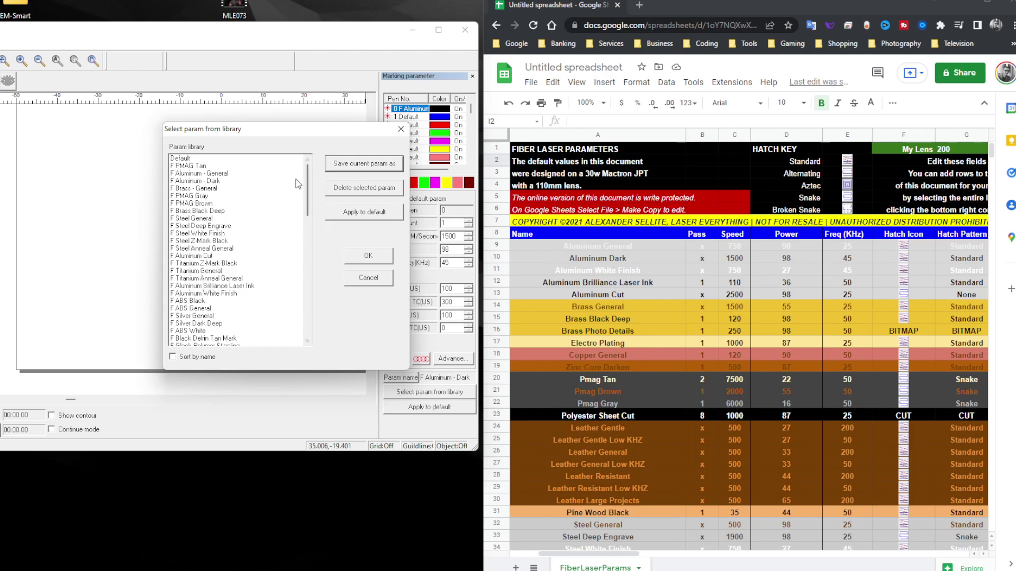
{"action": "left_click", "coordinate": [360, 278]}
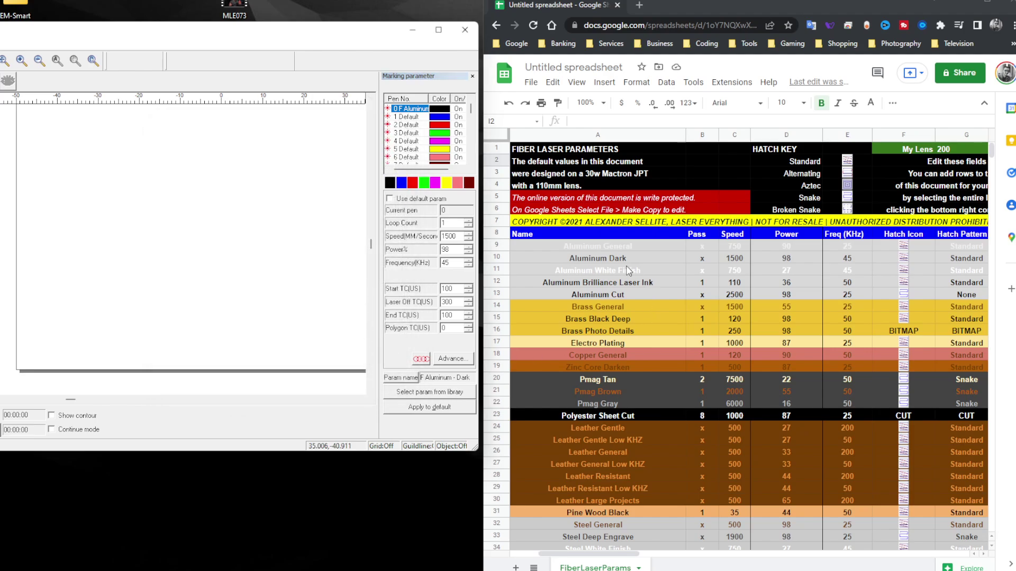
{"action": "left_click", "coordinate": [428, 394]}
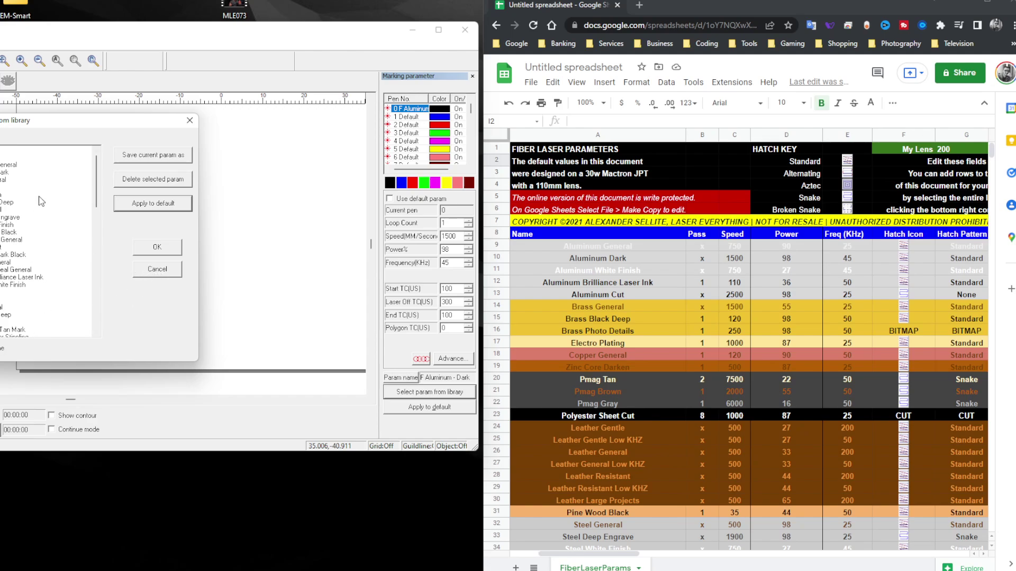
{"action": "mouse_move", "coordinate": [95, 170]}
{"action": "left_mouse_down"}
{"action": "mouse_move", "coordinate": [104, 315]}
{"action": "mouse_move", "coordinate": [96, 165]}
{"action": "left_mouse_up"}
{"action": "left_click", "coordinate": [171, 271]}
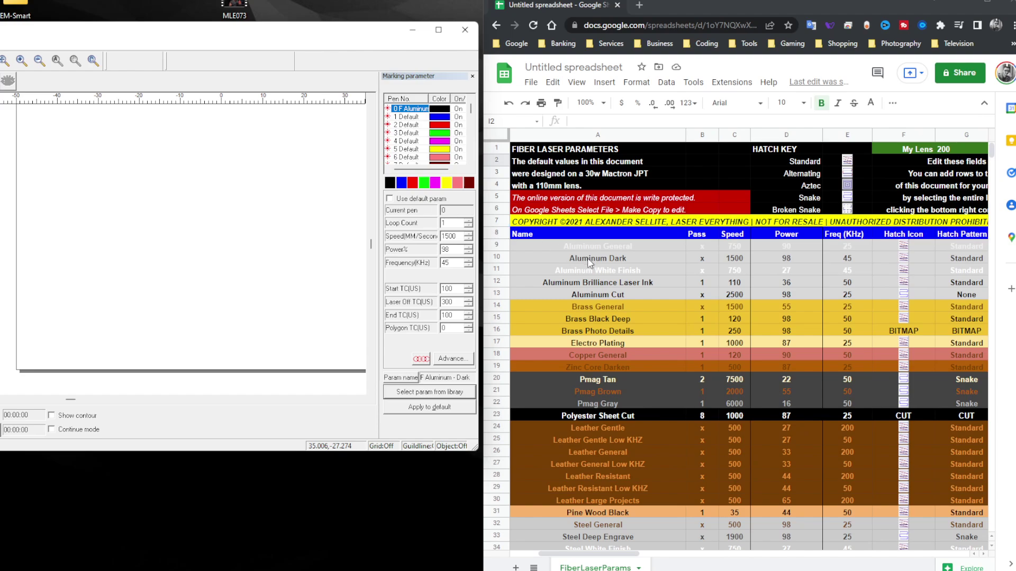
Step: Check the speed, power and frequency of pen 0, and save the current parameters to the library as a new preset named Aluminum Dark
{"action": "double_click", "coordinate": [454, 237]}
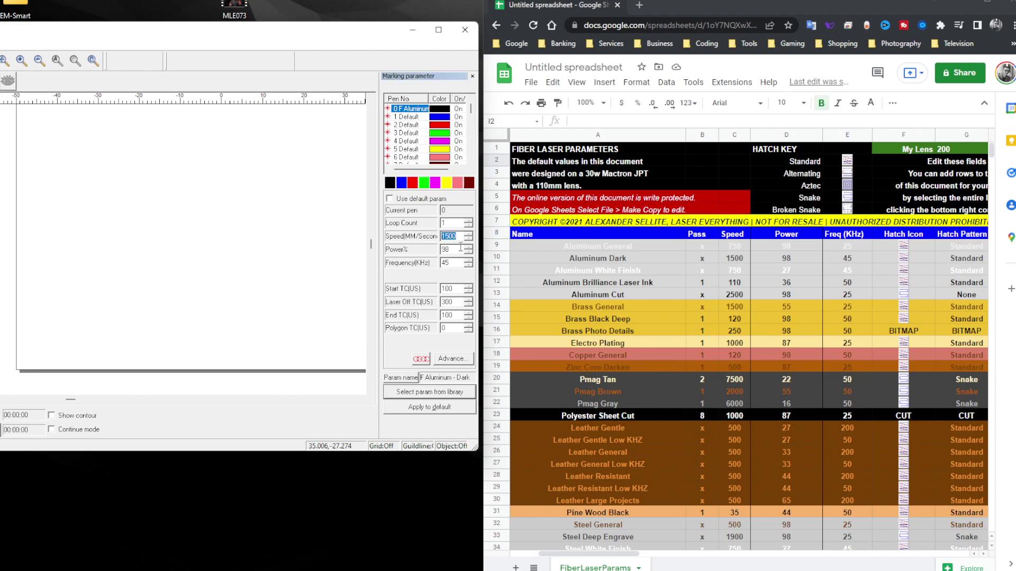
{"action": "double_click", "coordinate": [458, 250]}
{"action": "double_click", "coordinate": [457, 263]}
{"action": "left_click", "coordinate": [422, 394]}
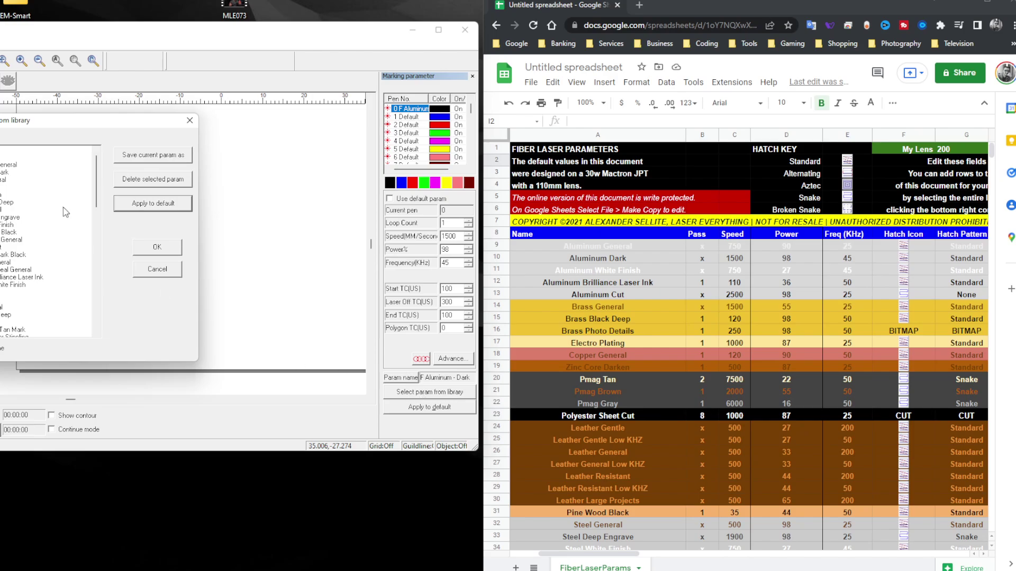
{"action": "left_click_drag", "start_coordinate": [144, 123], "coordinate": [321, 130]}
{"action": "left_click", "coordinate": [329, 165]}
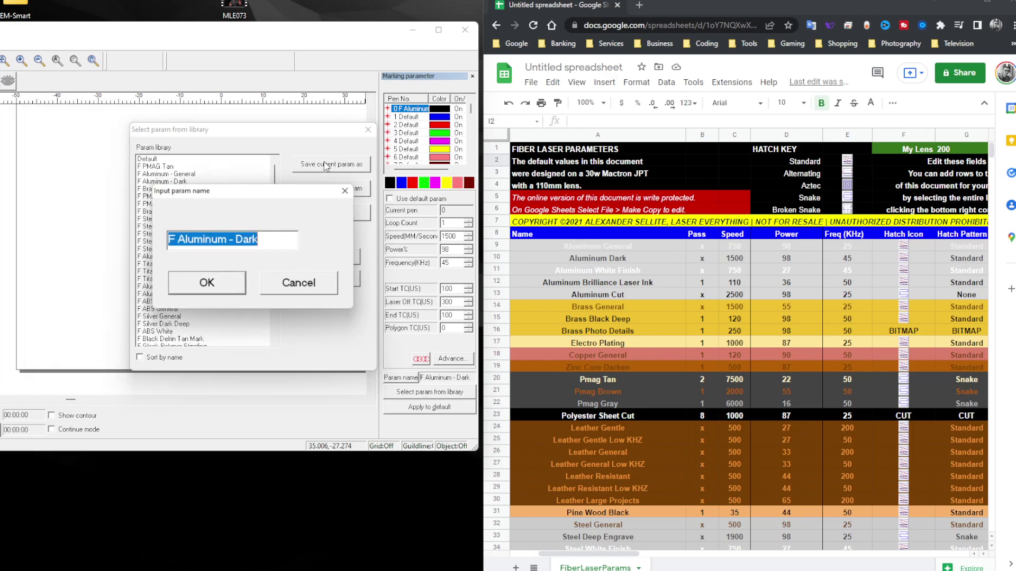
{"action": "type", "text": "A"}
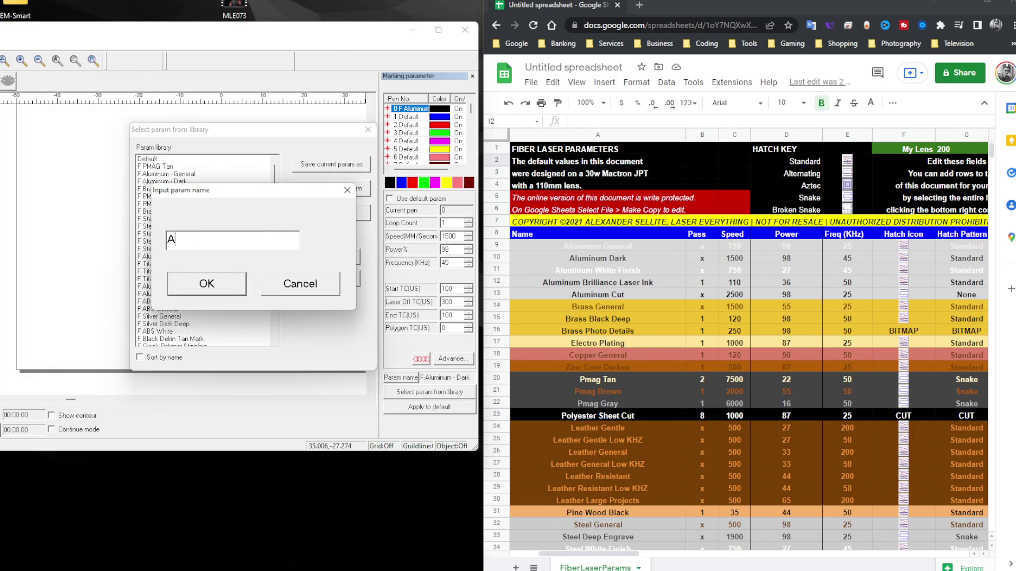
{"action": "type", "text": "luminum Dark"}
{"action": "left_click", "coordinate": [221, 281]}
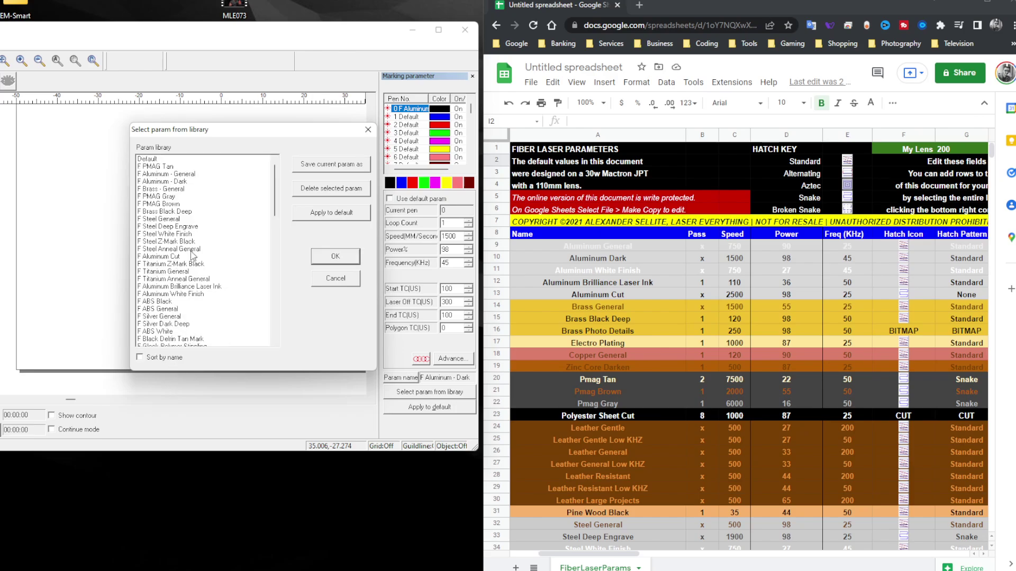
Step: Load the new Aluminum Dark preset from the end of the parameter library into pen 0
{"action": "scroll", "coordinate": [195, 213], "scroll_direction": "down", "scroll_amount": 15}
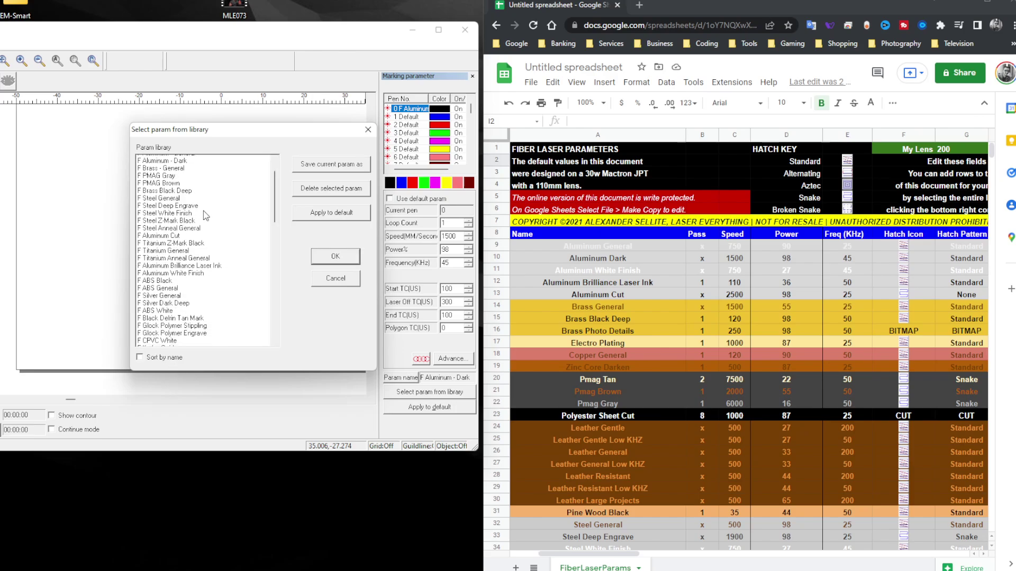
{"action": "scroll", "coordinate": [234, 255], "scroll_direction": "down", "scroll_amount": 2}
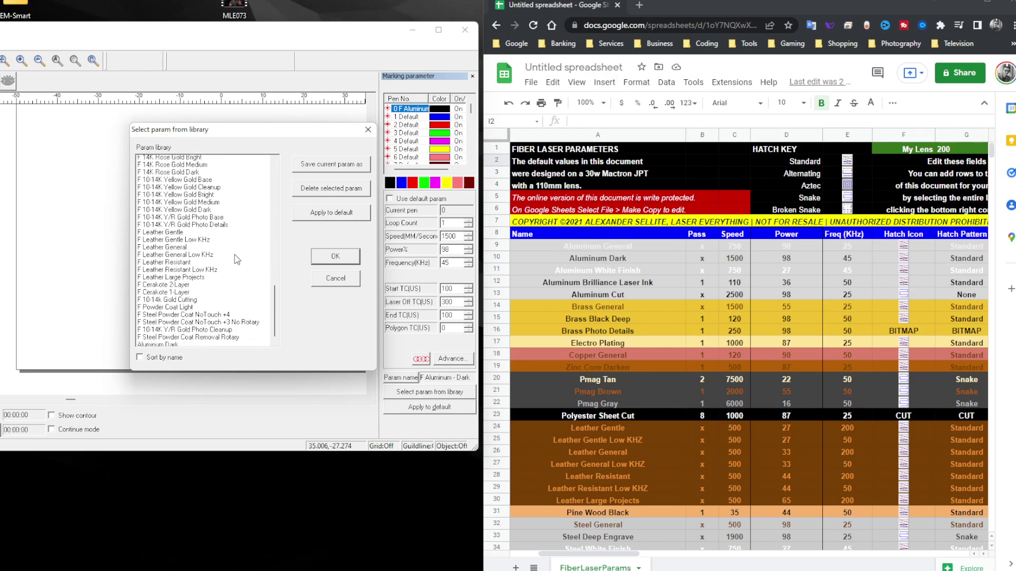
{"action": "left_click", "coordinate": [138, 339]}
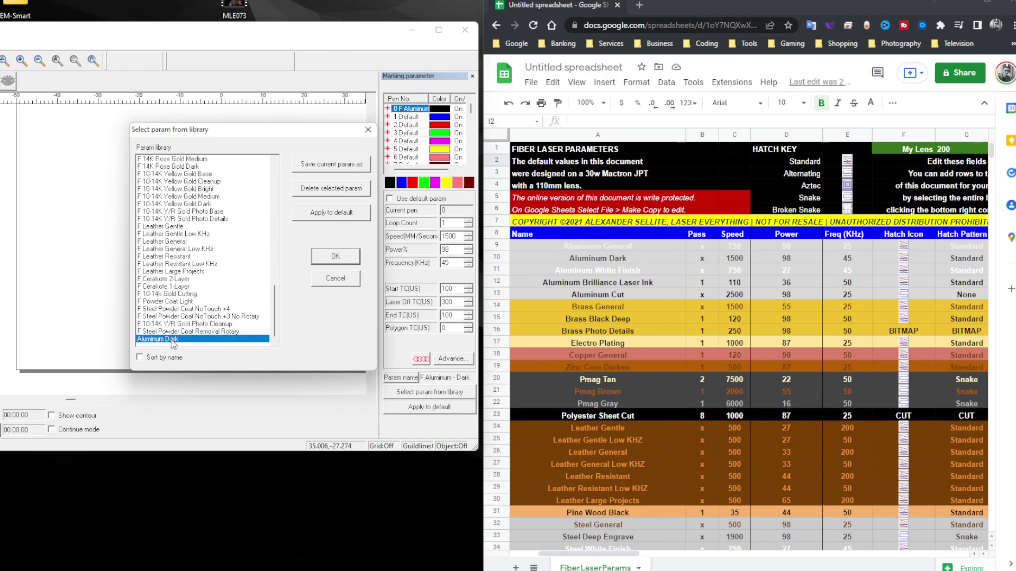
{"action": "left_click", "coordinate": [334, 257]}
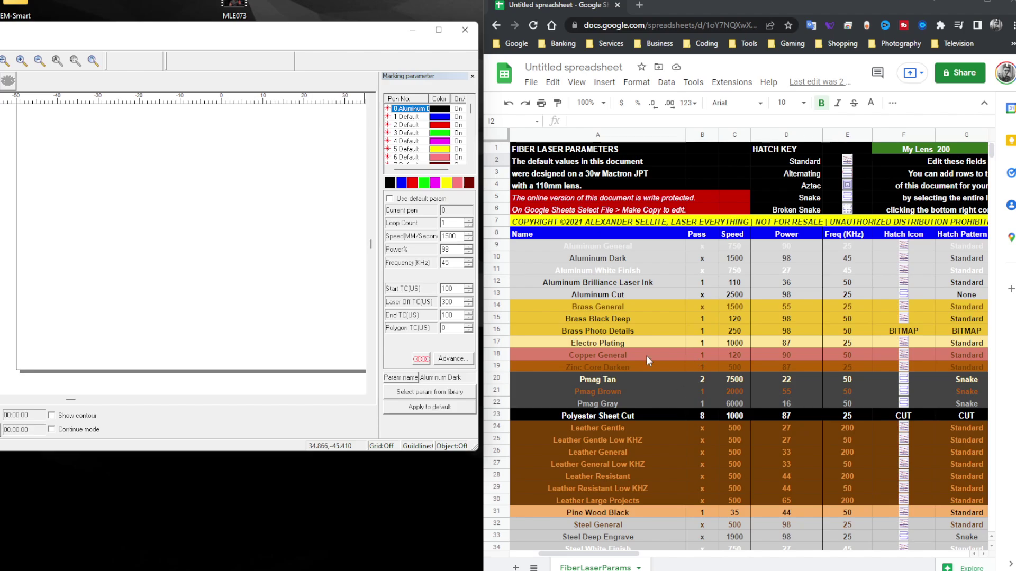
Step: Compare the spreadsheet's material rows with the parameter library's preset list, and select the Copper General row's name
{"action": "scroll", "coordinate": [638, 345], "scroll_direction": "down", "scroll_amount": 6}
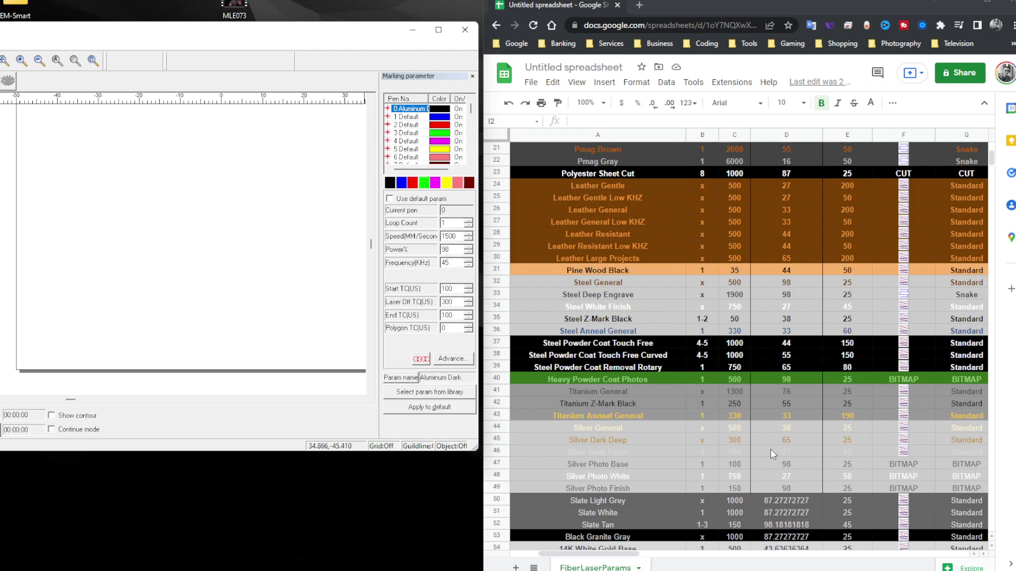
{"action": "scroll", "coordinate": [733, 420], "scroll_direction": "up", "scroll_amount": 6}
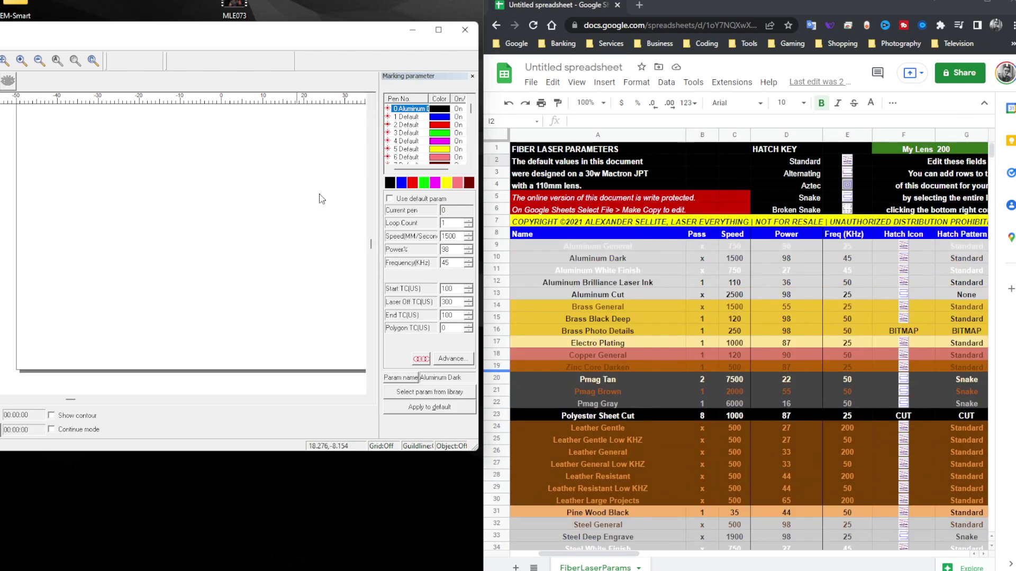
{"action": "left_click", "coordinate": [421, 392]}
{"action": "left_click_drag", "start_coordinate": [51, 125], "coordinate": [251, 105]}
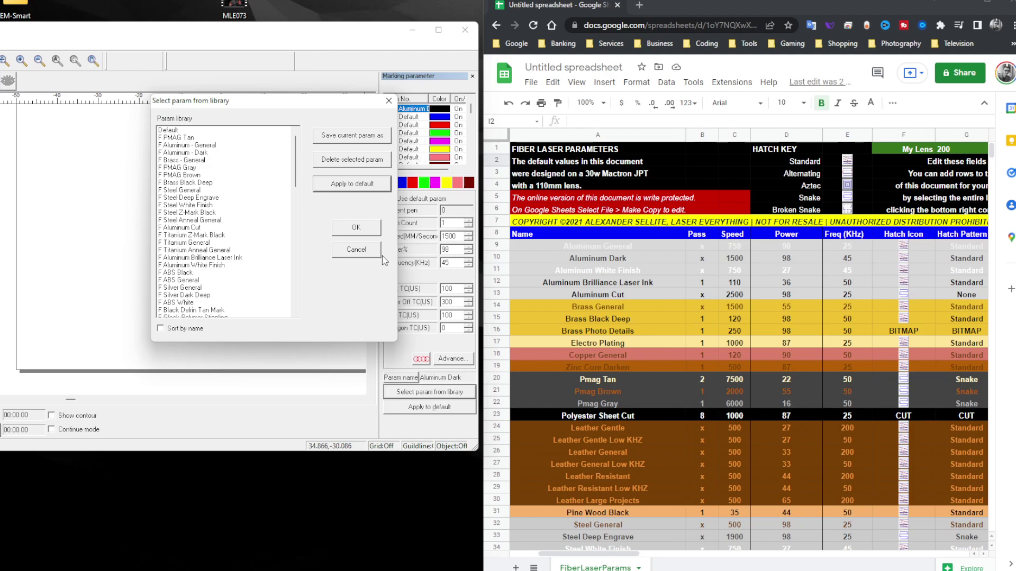
{"action": "left_click", "coordinate": [356, 249]}
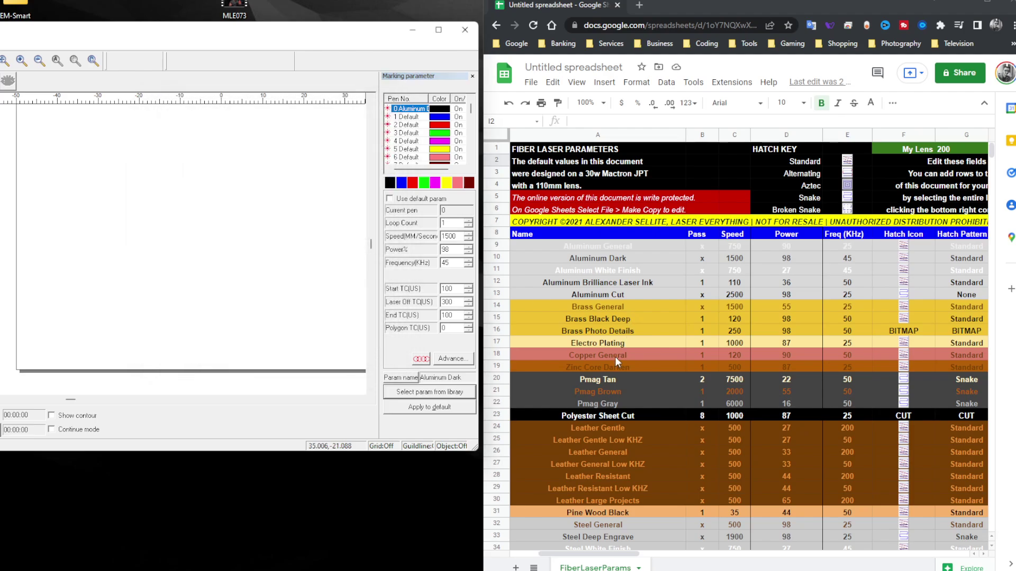
{"action": "left_click", "coordinate": [589, 353]}
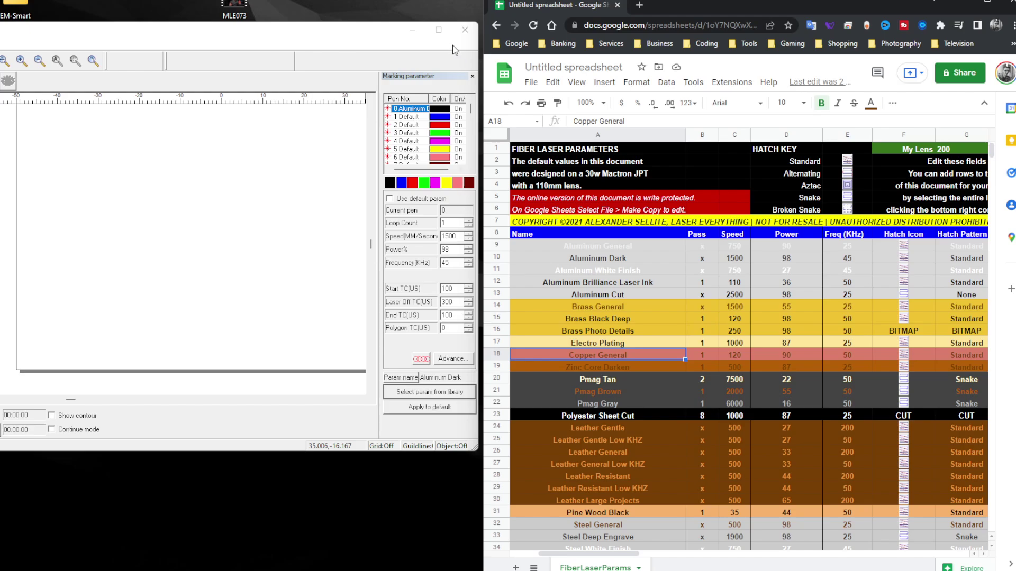
Step: Close EzCad2 and expand the spreadsheet window to fill the screen
{"action": "left_click", "coordinate": [465, 31]}
{"action": "left_click_drag", "start_coordinate": [722, 7], "coordinate": [520, 24]}
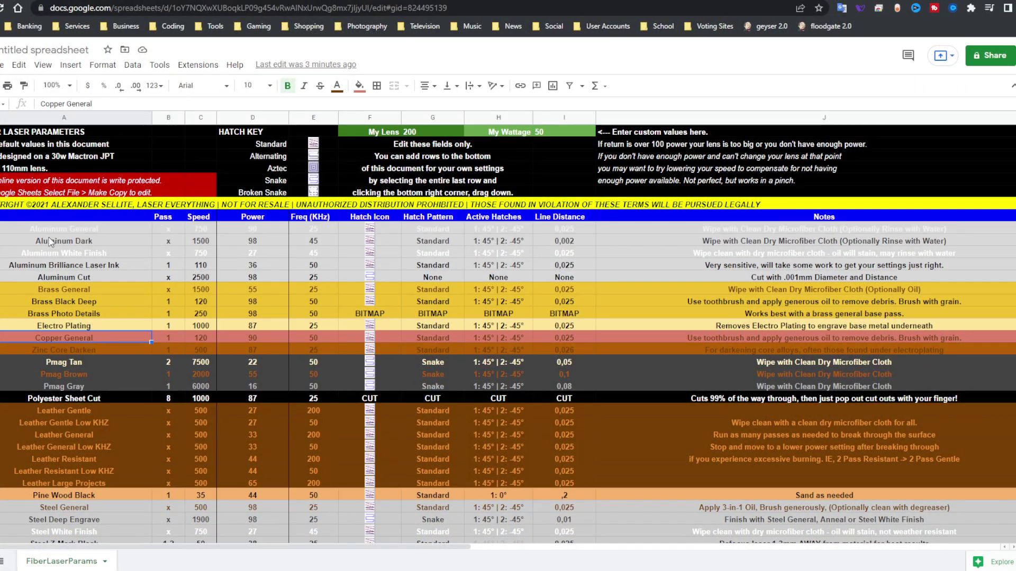
Step: Examine the experimental material settings at the end of the spreadsheet, from ABS General to ABS High Frequency, including their notes
{"action": "scroll", "coordinate": [117, 300], "scroll_direction": "down", "scroll_amount": 3}
{"action": "scroll", "coordinate": [139, 318], "scroll_direction": "up", "scroll_amount": 2}
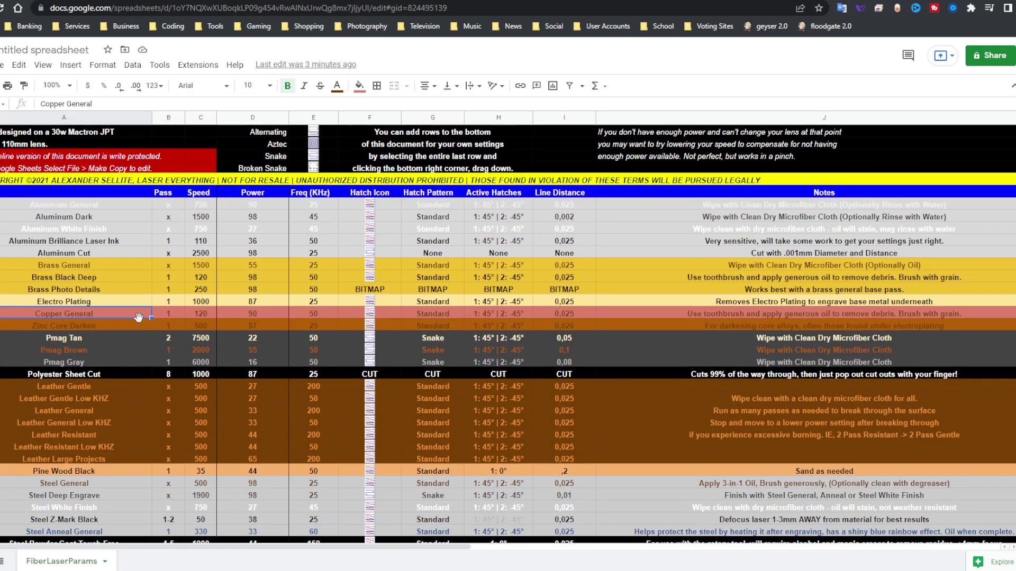
{"action": "scroll", "coordinate": [166, 355], "scroll_direction": "down", "scroll_amount": 10}
{"action": "scroll", "coordinate": [163, 364], "scroll_direction": "down", "scroll_amount": 10}
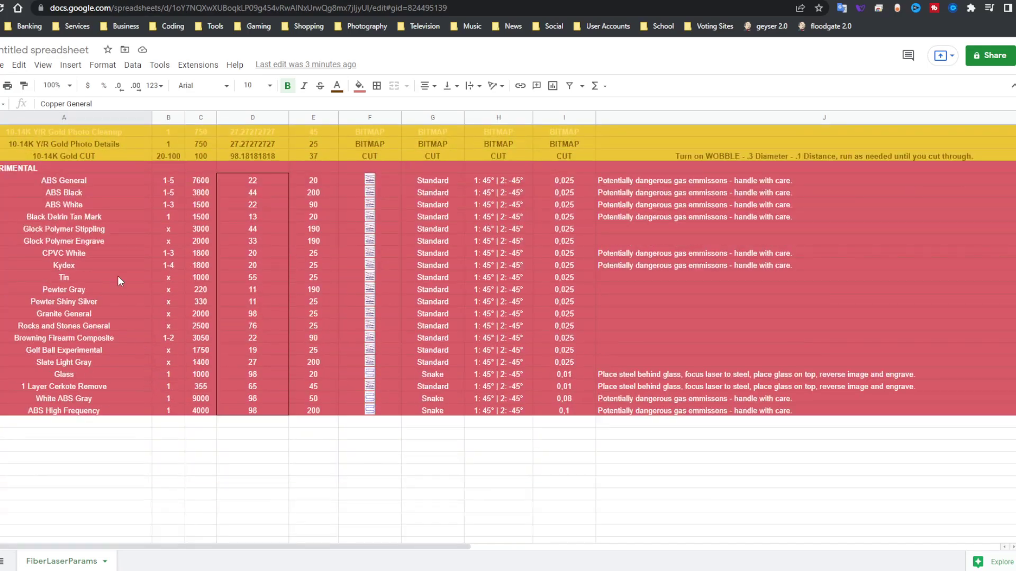
{"action": "left_click_drag", "start_coordinate": [38, 182], "coordinate": [847, 419]}
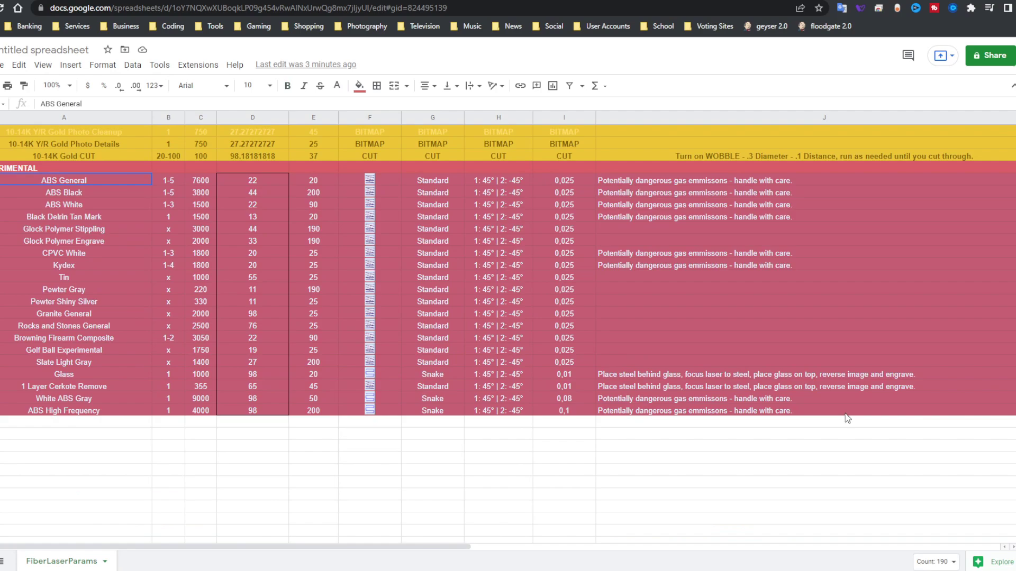
{"action": "left_click", "coordinate": [84, 218]}
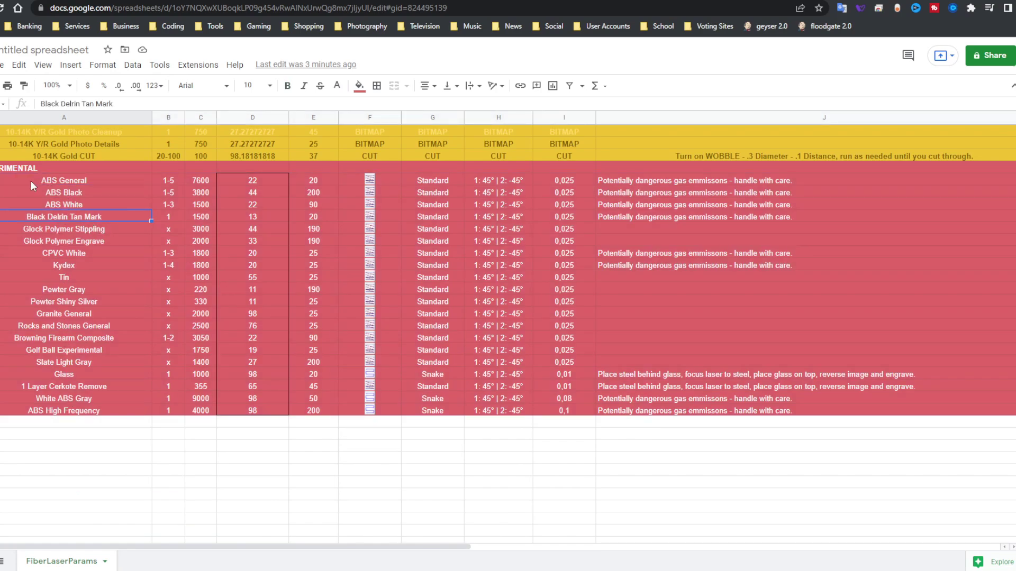
Step: Review the EXPERIMENTAL heading and the safety and glass-engraving notes of the materials listed under it
{"action": "left_click", "coordinate": [46, 167]}
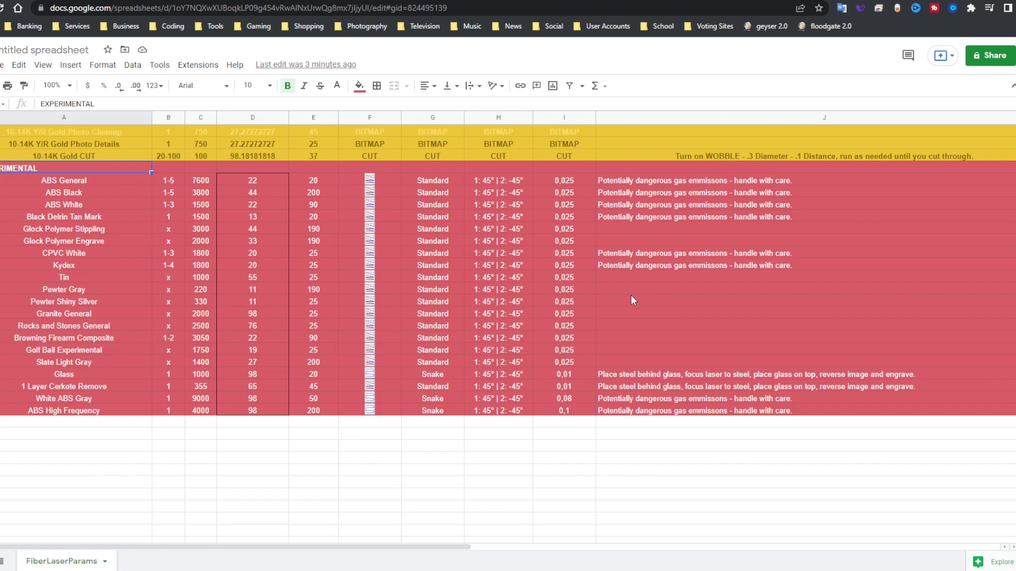
{"action": "left_click_drag", "start_coordinate": [631, 182], "coordinate": [652, 267]}
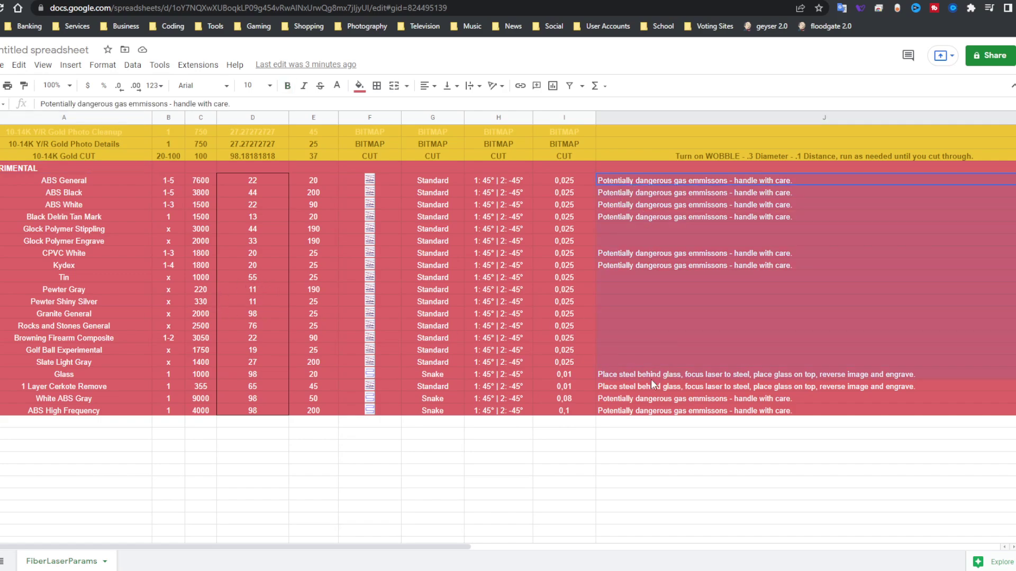
{"action": "left_click_drag", "start_coordinate": [651, 379], "coordinate": [644, 414]}
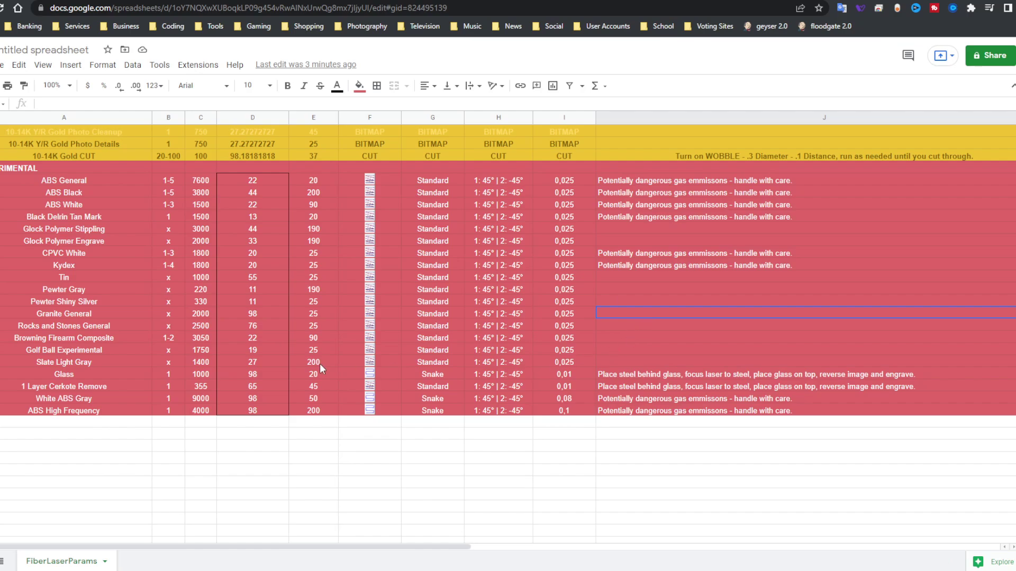
Step: Return to the beginning of the parameter sheet and examine the copyright line above the column headings
{"action": "scroll", "coordinate": [614, 415], "scroll_direction": "up", "scroll_amount": 12}
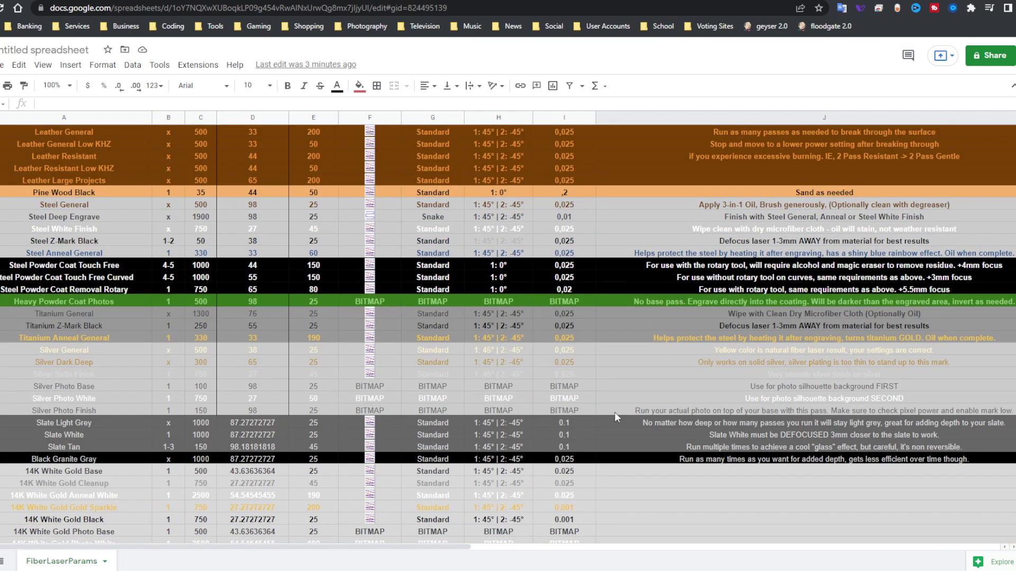
{"action": "scroll", "coordinate": [602, 423], "scroll_direction": "up", "scroll_amount": 4}
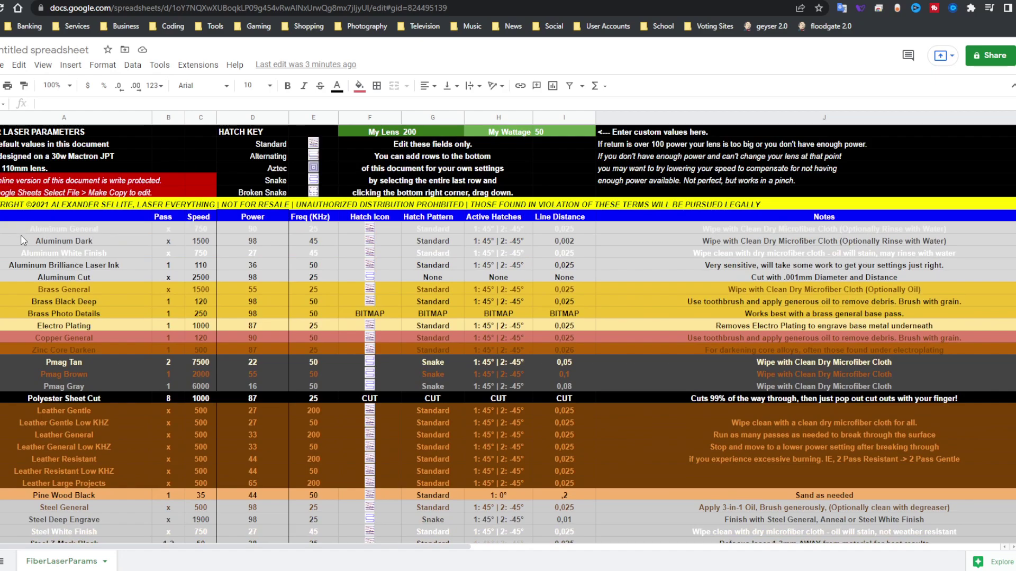
{"action": "left_click_drag", "start_coordinate": [6, 204], "coordinate": [738, 208]}
Step: Examine the Aluminum Cut row from its name to its line distance, and select its note on cutting diameter and distance
{"action": "left_click", "coordinate": [697, 281]}
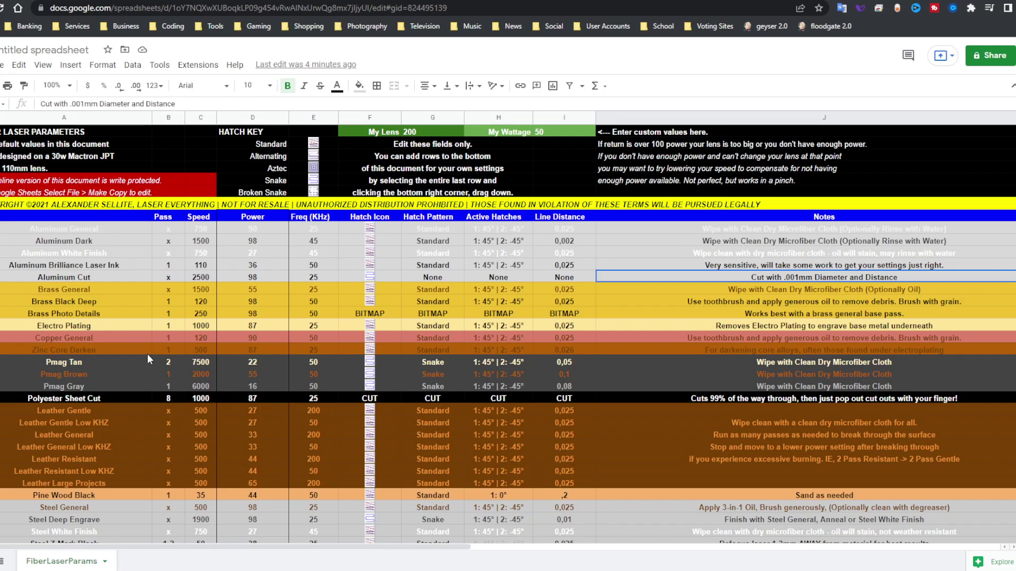
{"action": "left_click_drag", "start_coordinate": [86, 282], "coordinate": [564, 276]}
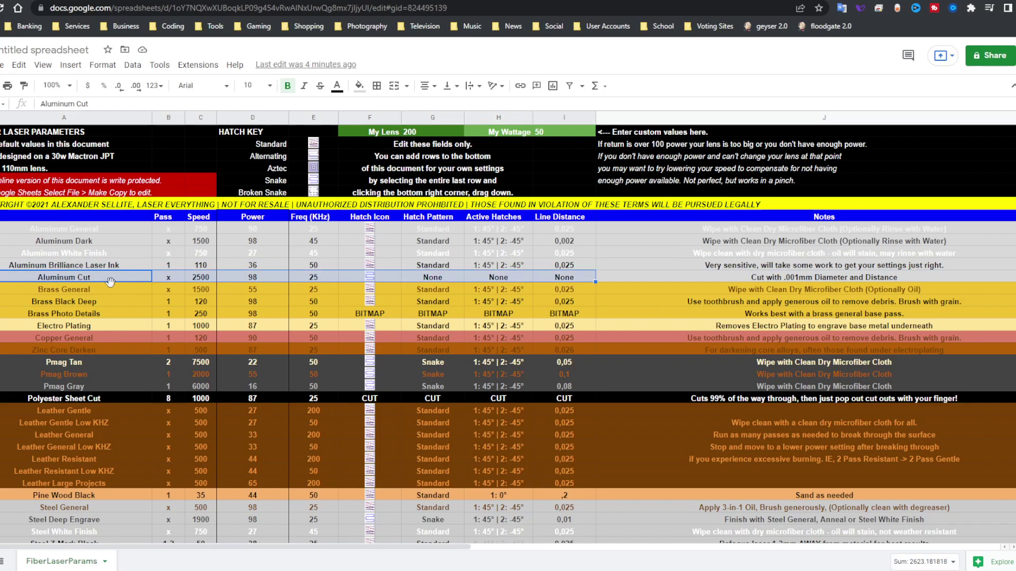
{"action": "left_click", "coordinate": [642, 279]}
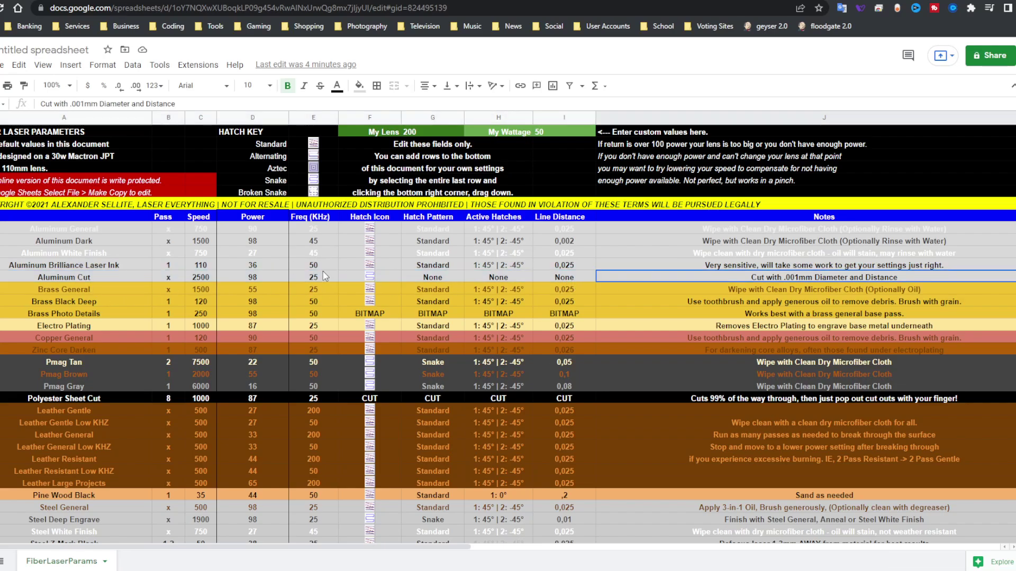